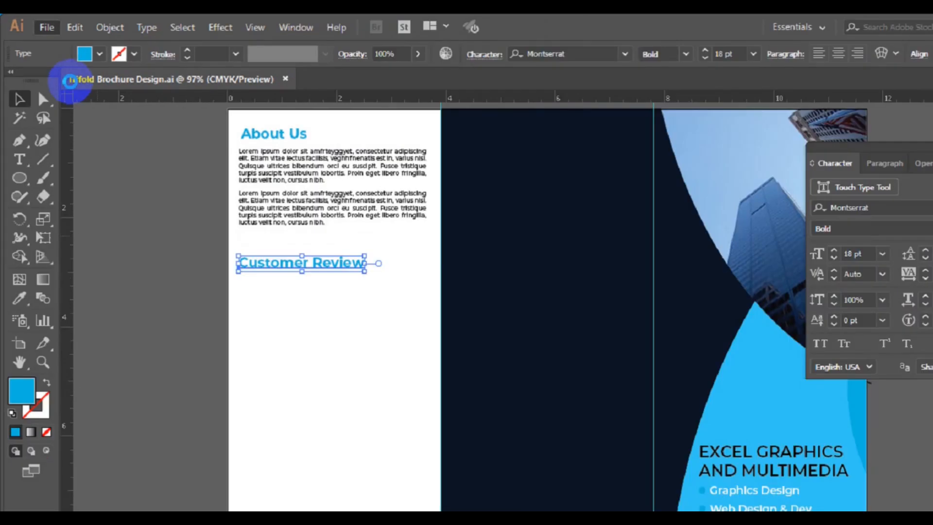
Open the 10016 EPS icon pack from Desktop > freepik stockpoto as its own document.
key("ctrl+o")
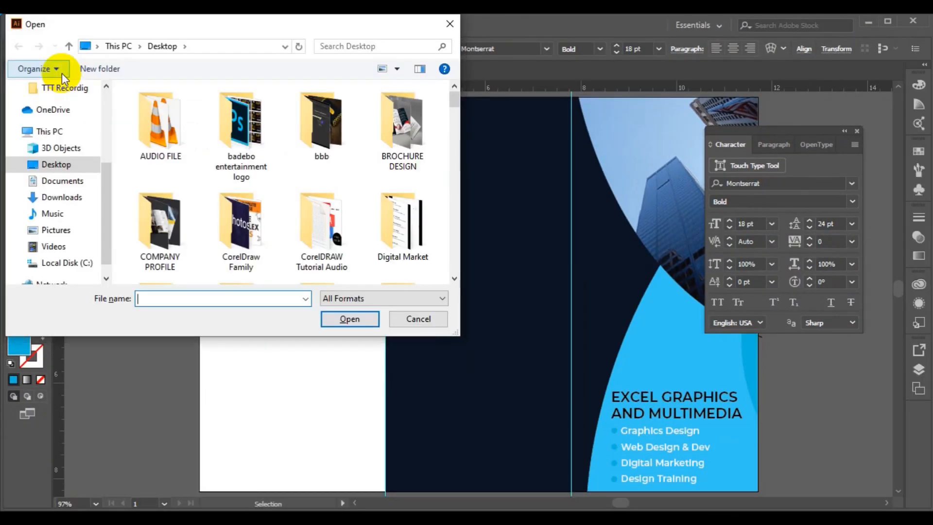
left_click(457, 278)
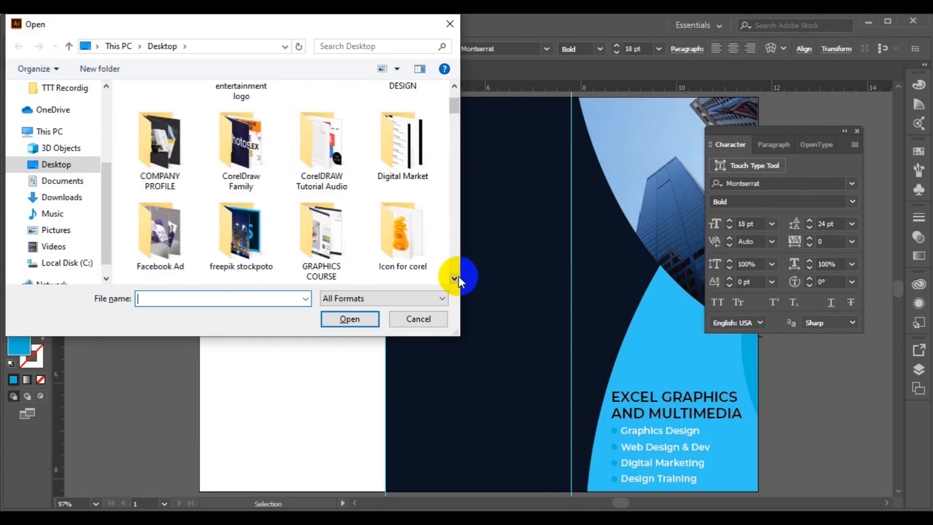
left_click(260, 250)
double_click(260, 250)
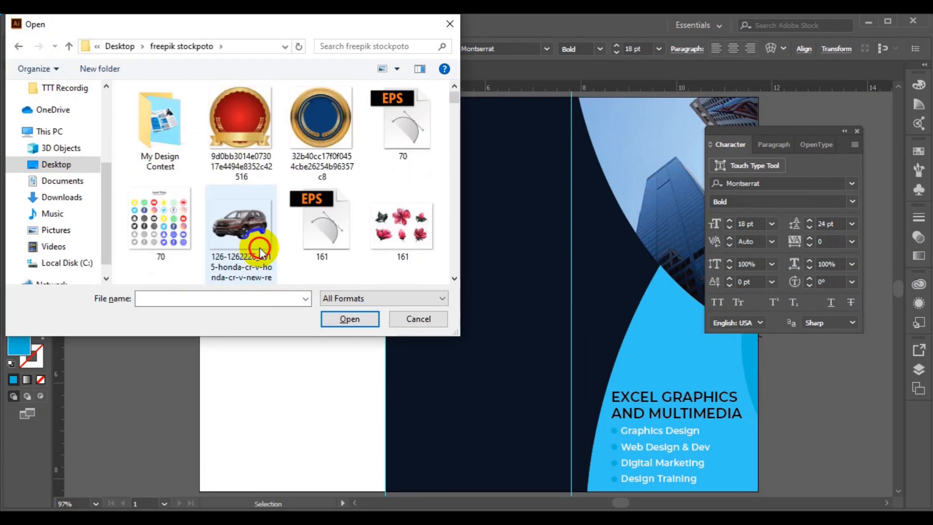
left_click(455, 278)
left_click(456, 277)
left_click(455, 278)
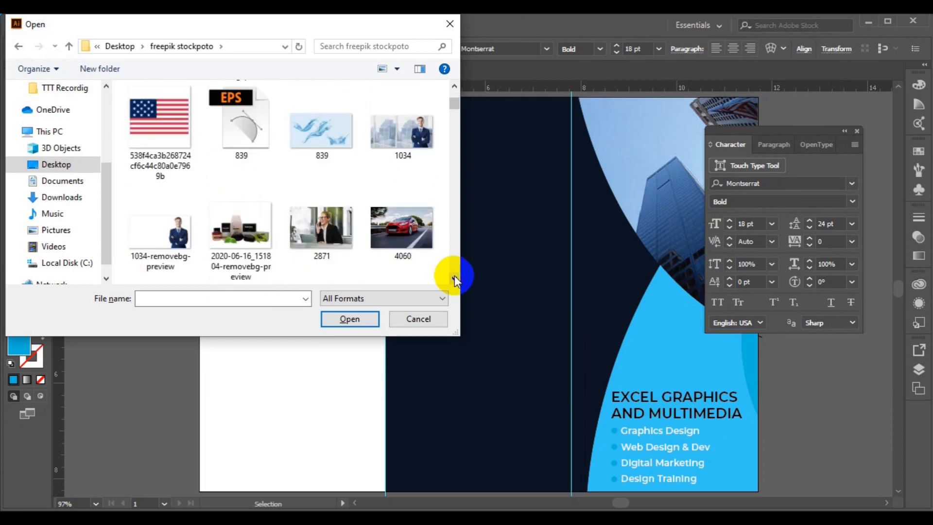
left_click(456, 277)
left_click(455, 278)
left_click(455, 278)
left_click(455, 278)
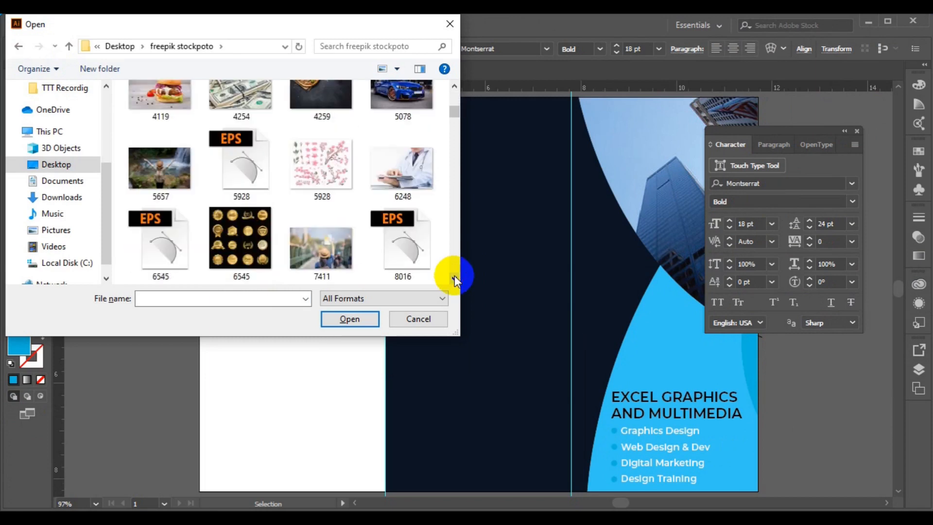
left_click(455, 278)
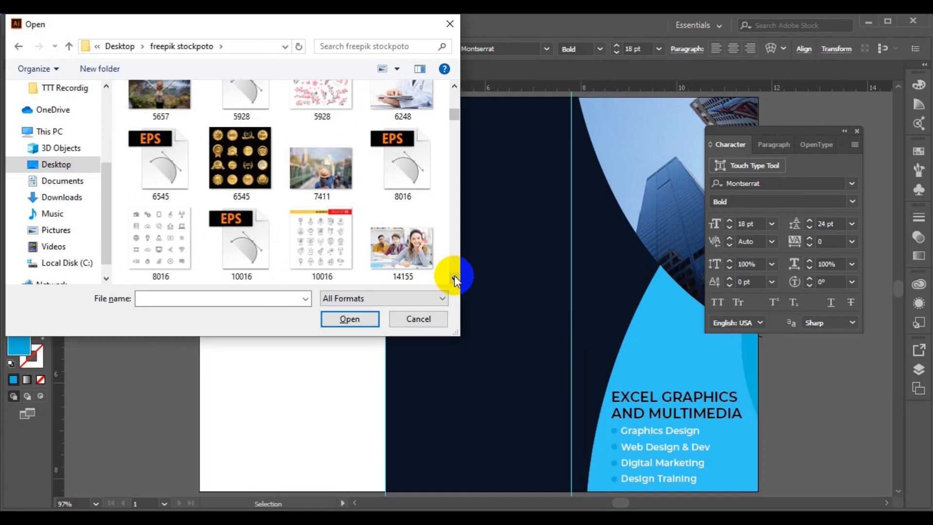
left_click(257, 255)
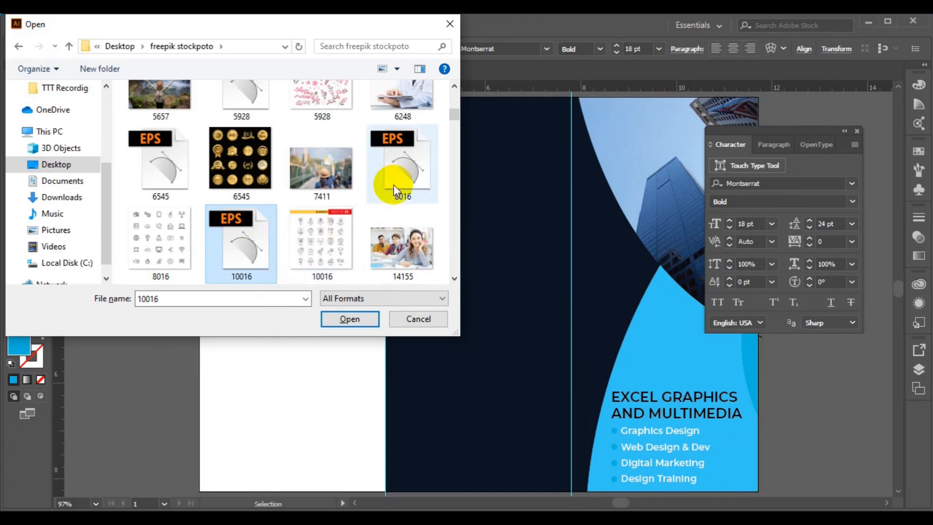
left_click(366, 318)
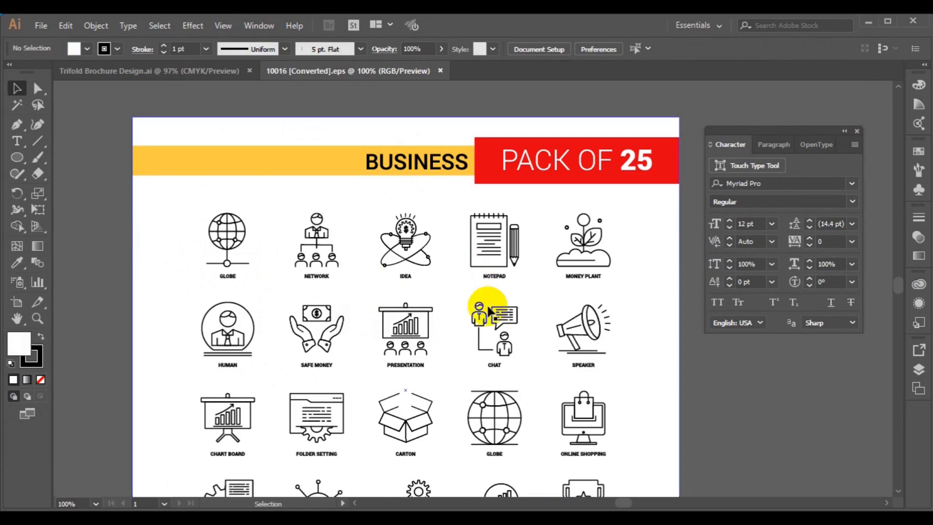
Ungroup the icon pack artwork twice so each icon is a separate group.
left_click(492, 281)
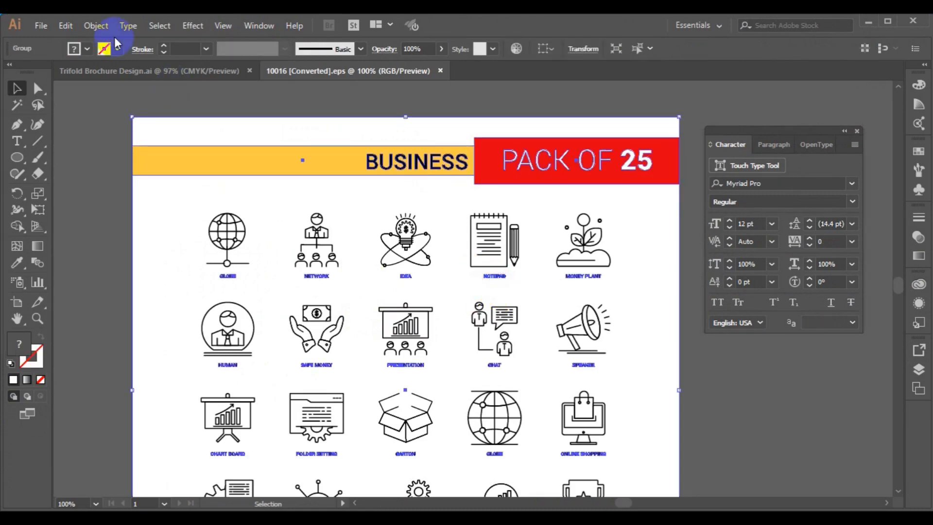
left_click(97, 26)
left_click(153, 73)
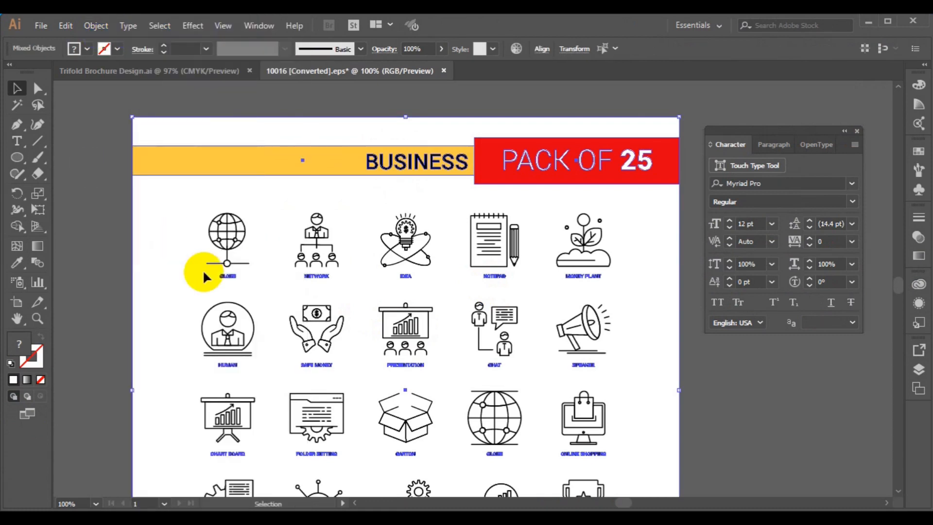
left_click(84, 290)
left_click(584, 419)
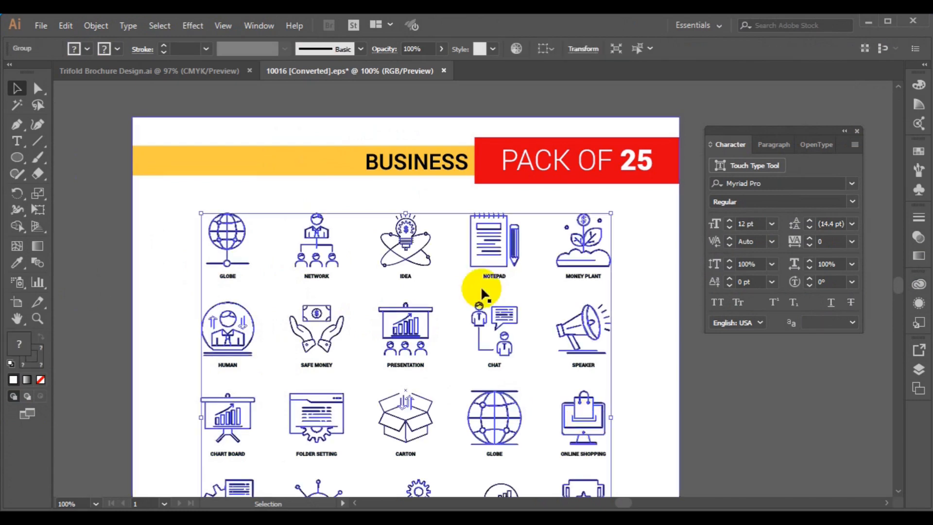
left_click(102, 26)
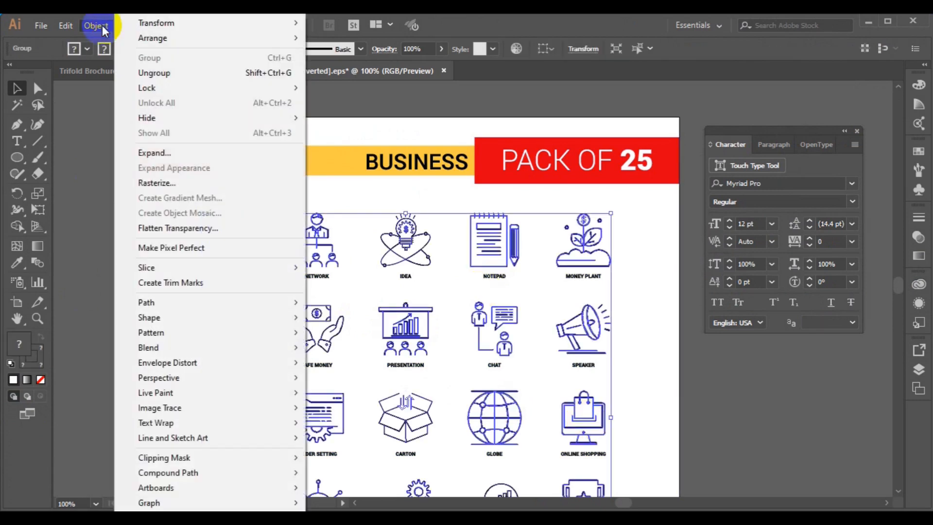
left_click(157, 75)
left_click(77, 207)
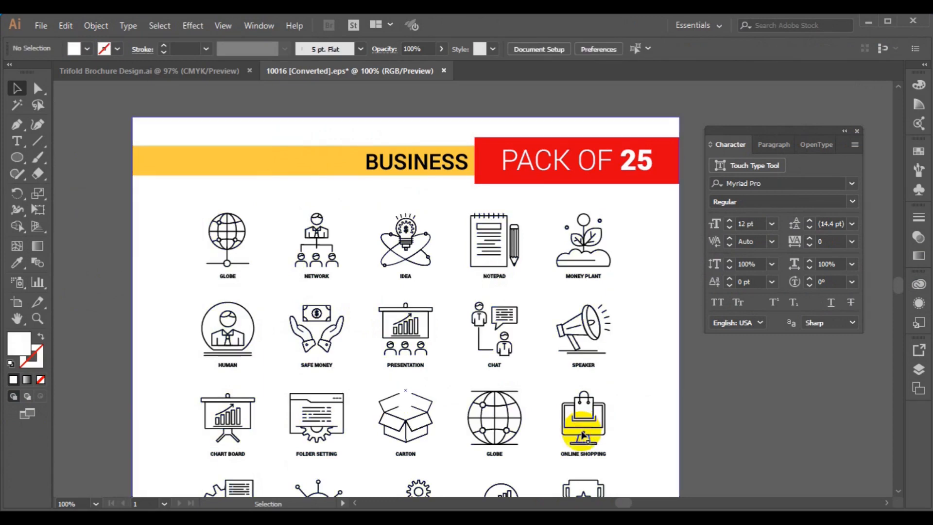
Select the Online Shopping icon and return to the Trifold Brochure Design.ai document.
left_click(583, 436)
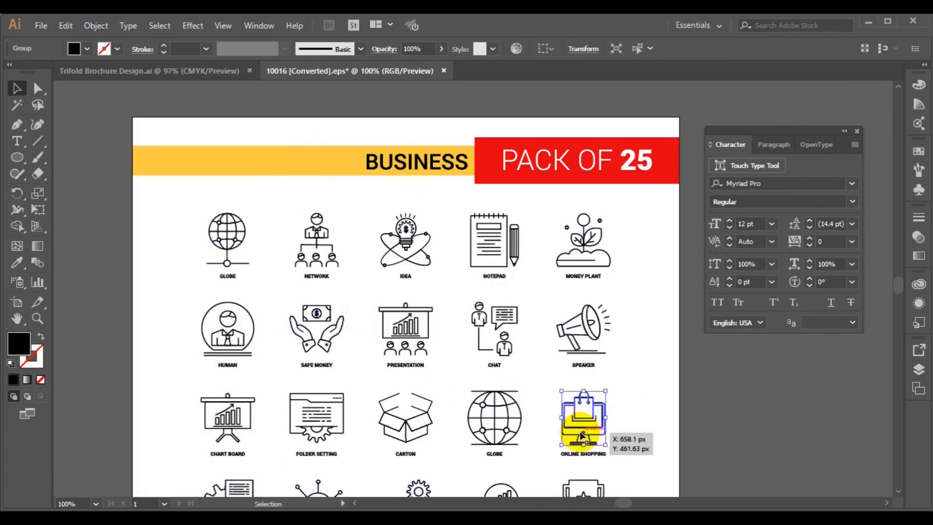
left_click(897, 493)
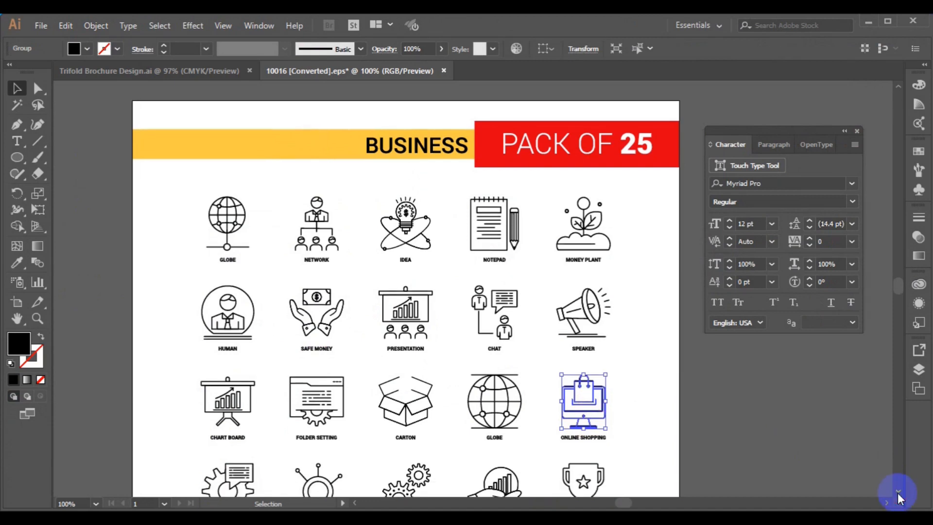
left_click(897, 493)
left_click(897, 493)
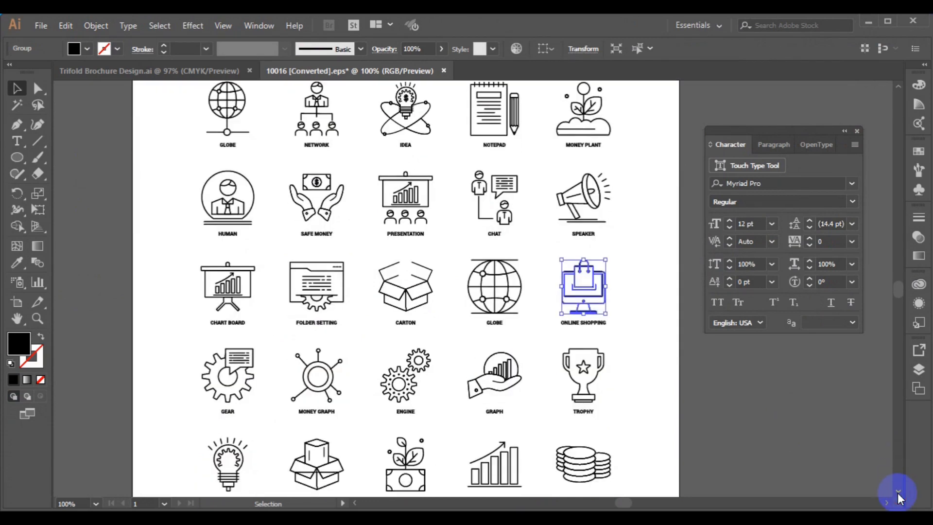
left_click(897, 493)
left_click(897, 492)
left_click(897, 493)
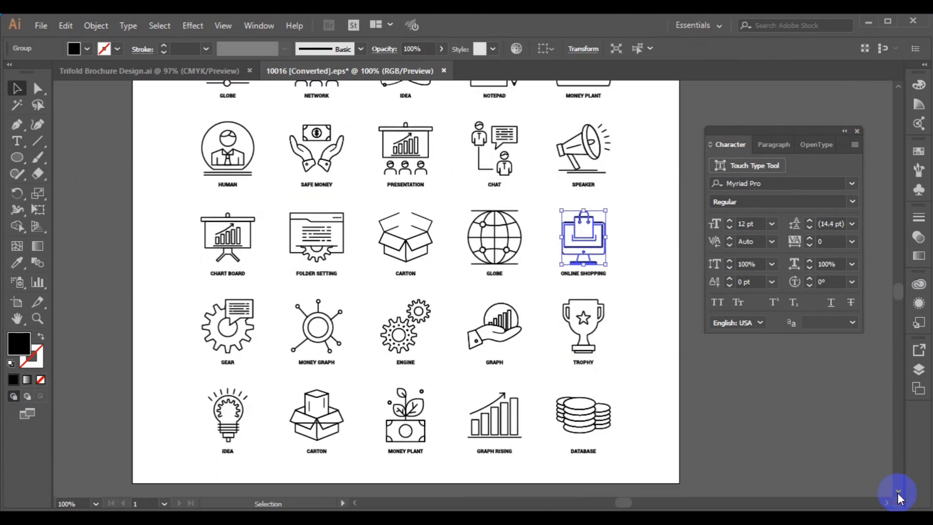
left_click(897, 493)
left_click(897, 493)
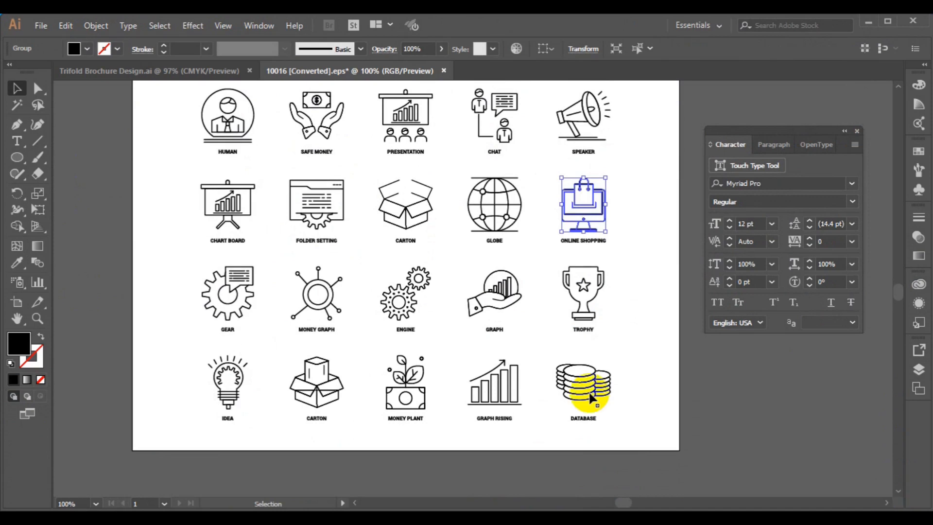
left_click(180, 73)
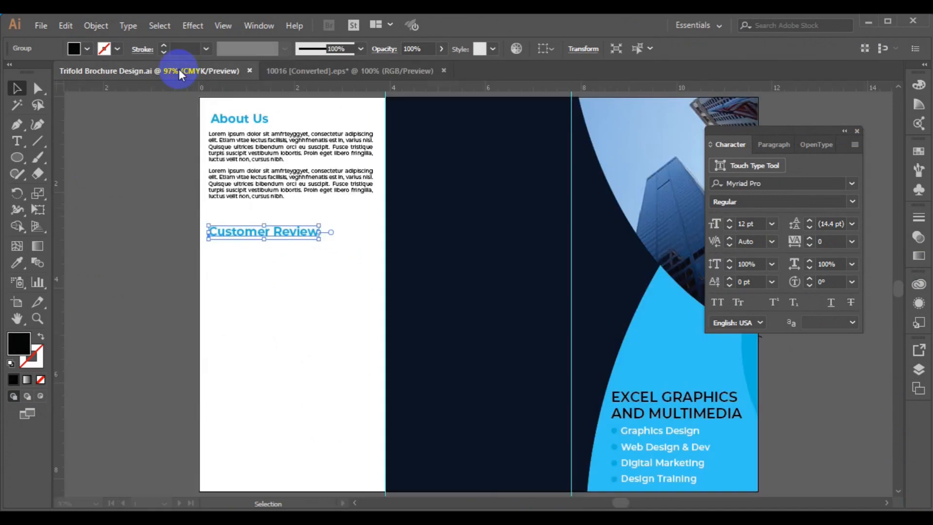
Paste the Online Shopping icon under Customer Review and scale it to about half an inch.
left_click(152, 299)
key("ctrl+v")
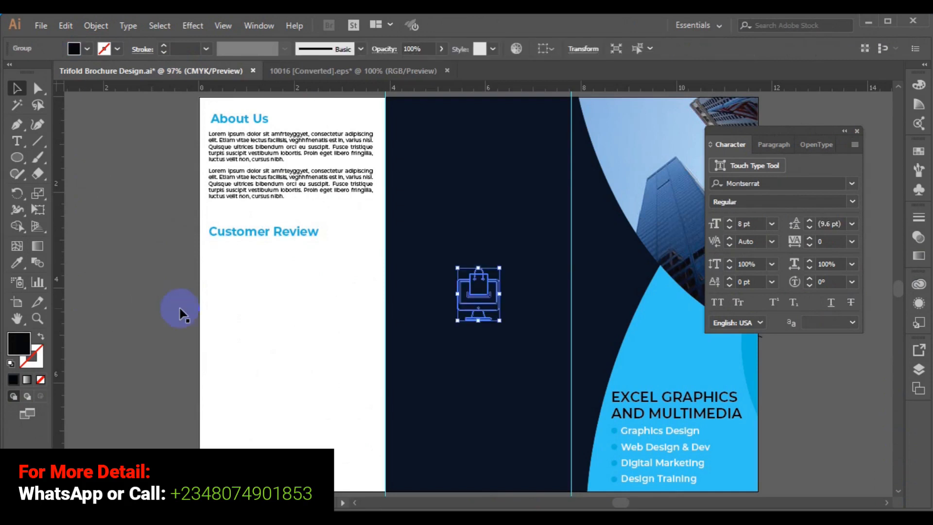
left_click_drag(483, 297, 228, 271)
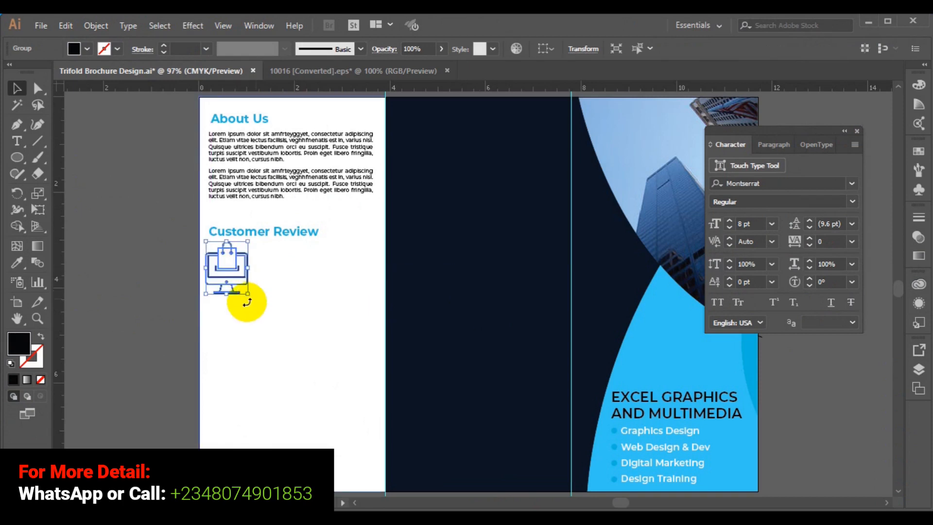
left_click_drag(246, 294, 226, 264)
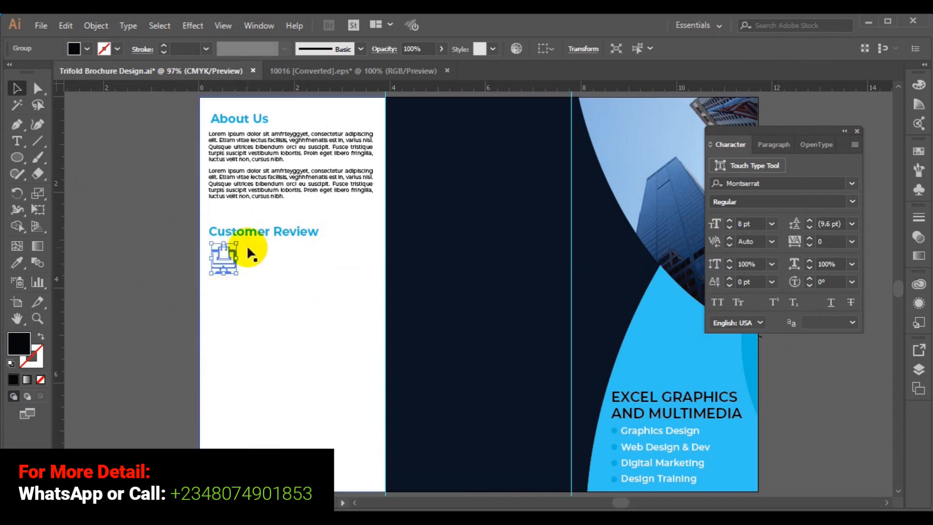
left_click(223, 231)
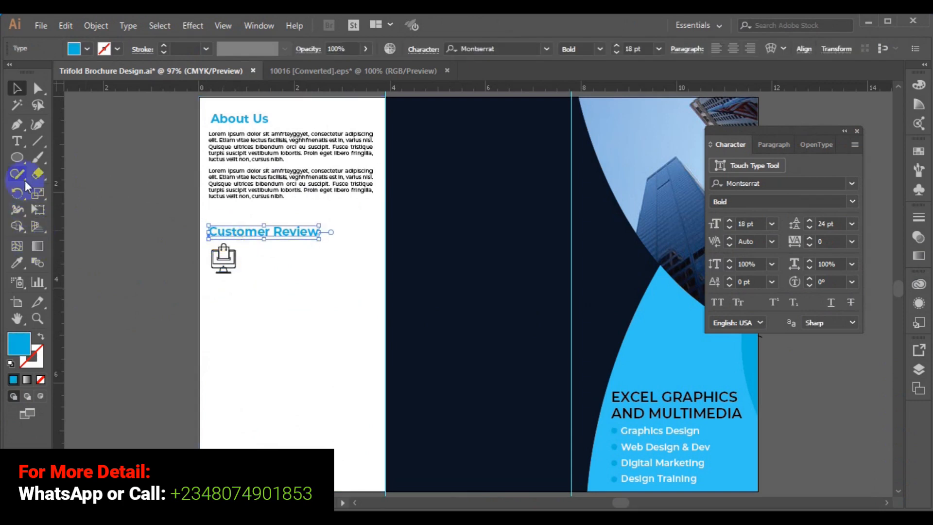
Retype the left panel's Customer Review heading as 'Our Services'.
left_click(16, 142)
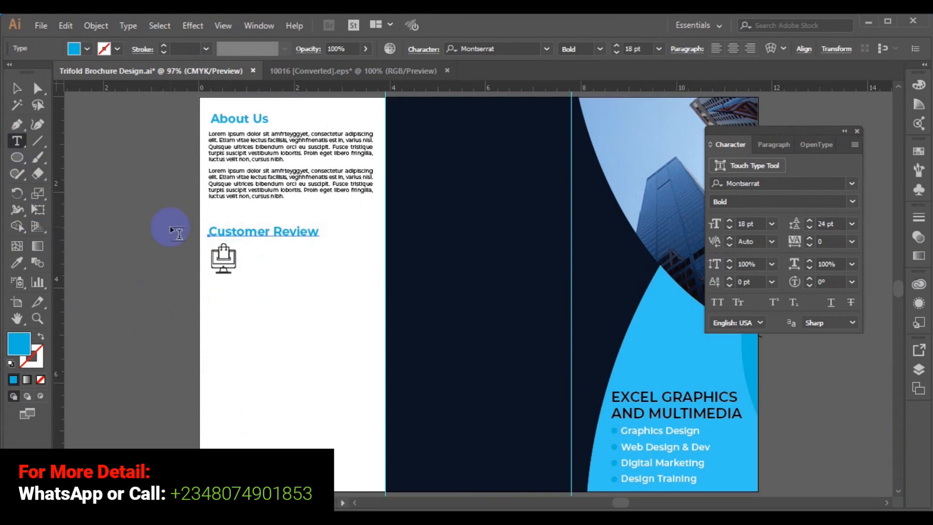
left_click(228, 231)
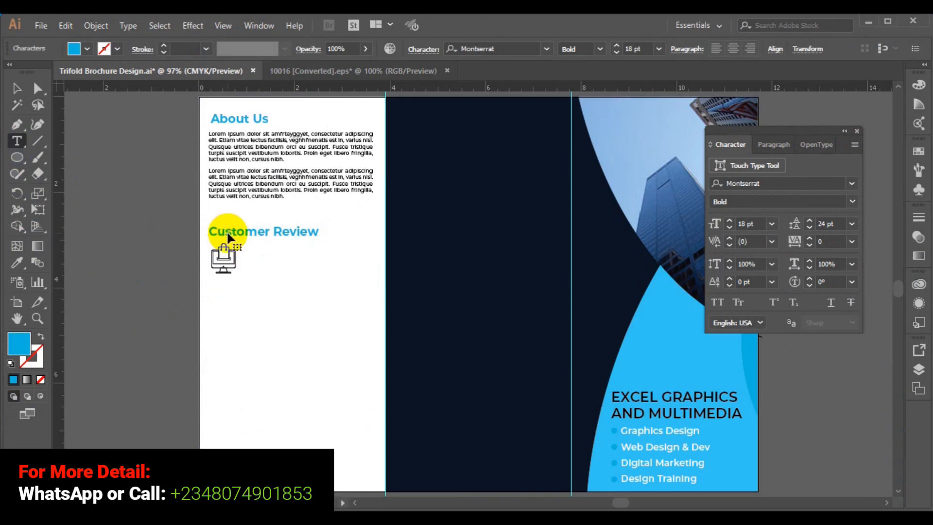
triple_click(228, 232)
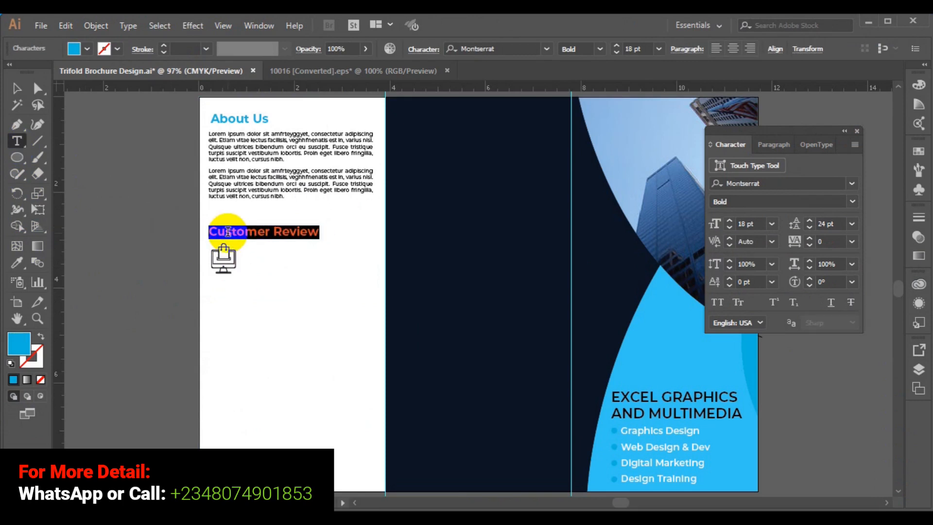
type("OU")
key("BackSpace")
type("u")
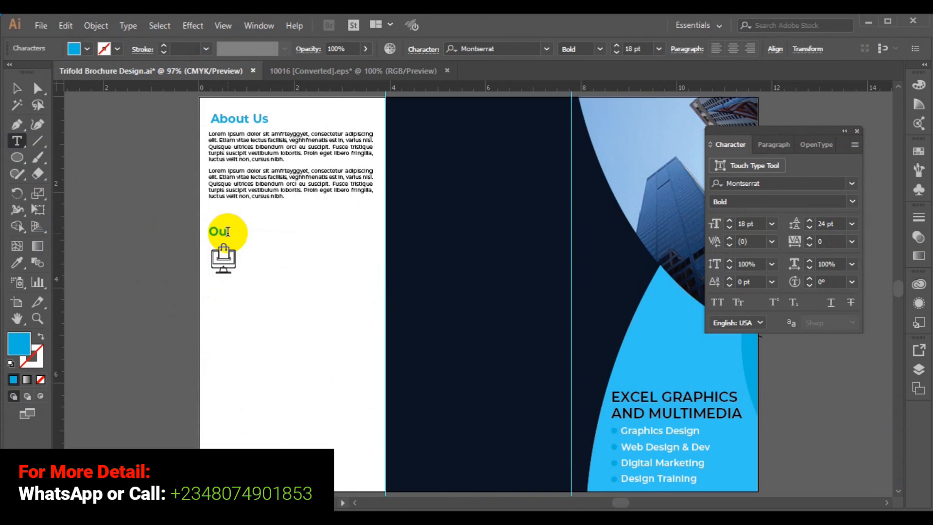
type("r Services")
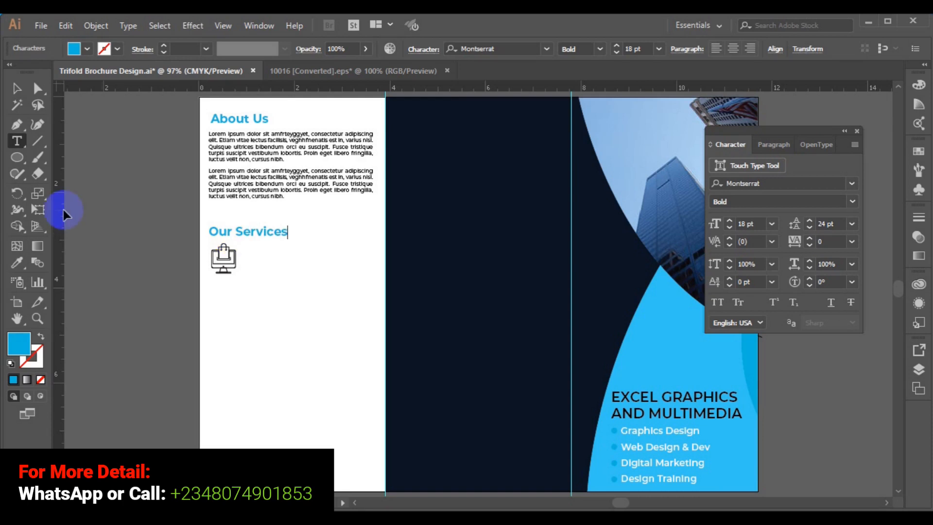
left_click(16, 88)
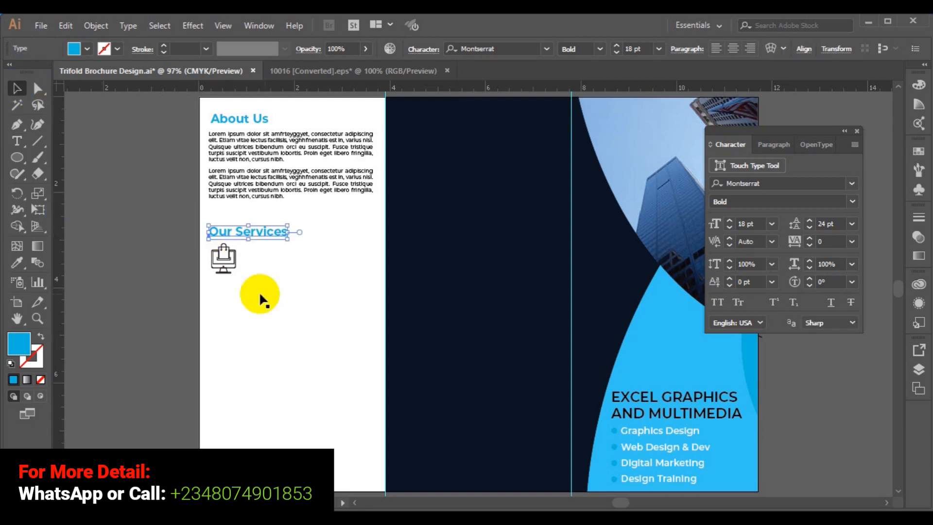
left_click(26, 158)
left_click(18, 145)
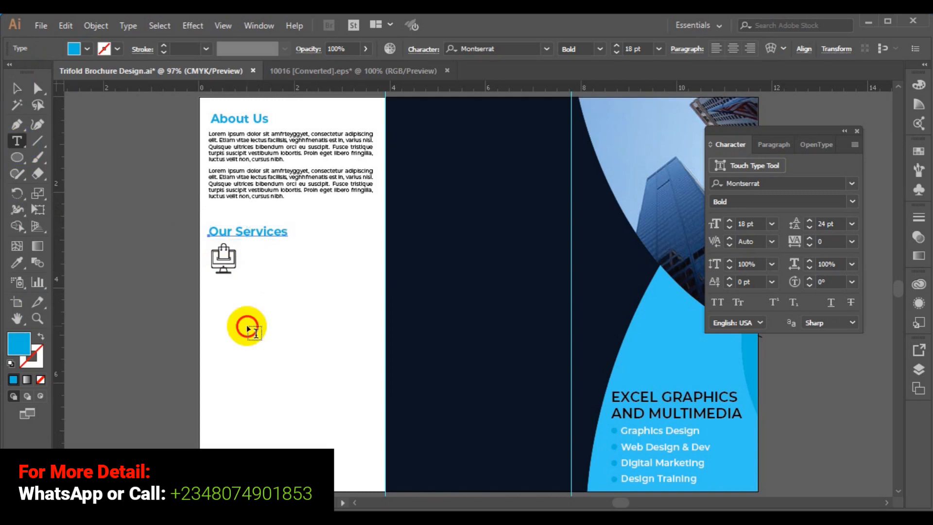
Type the label 'GRAPHIC DESIGN' beside the monitor icon.
left_click(245, 254)
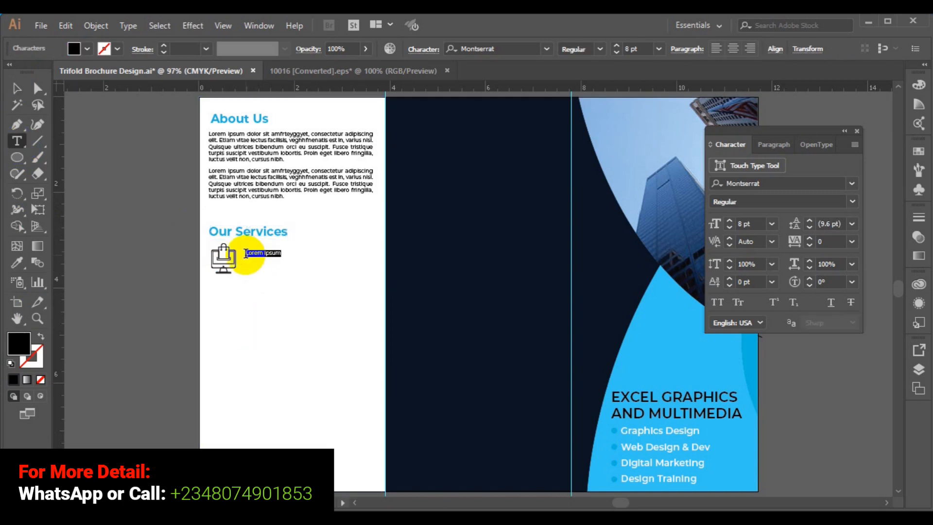
key("BackSpace")
type("Graphics")
key("BackSpace")
type("DESIGN")
Format the label in Black weight and the panel's light blue, sized 14 pt.
triple_click(246, 253)
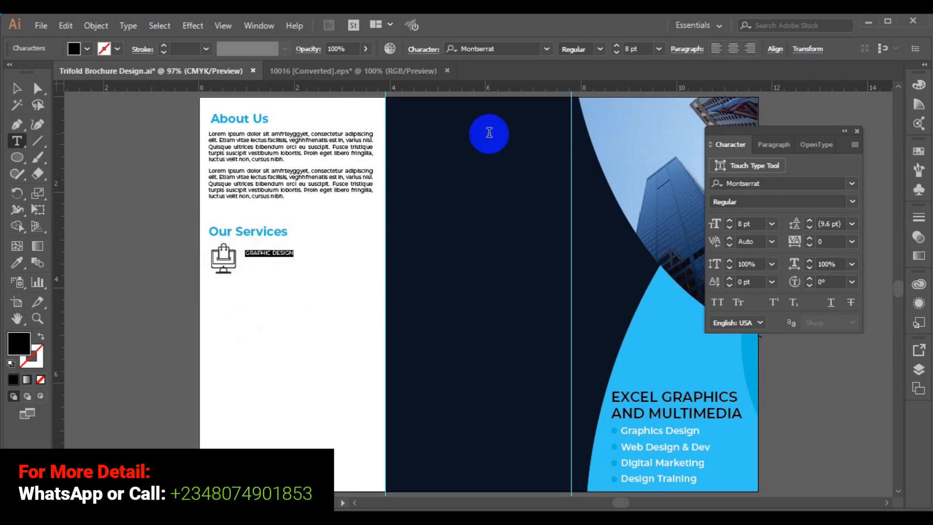
left_click(599, 53)
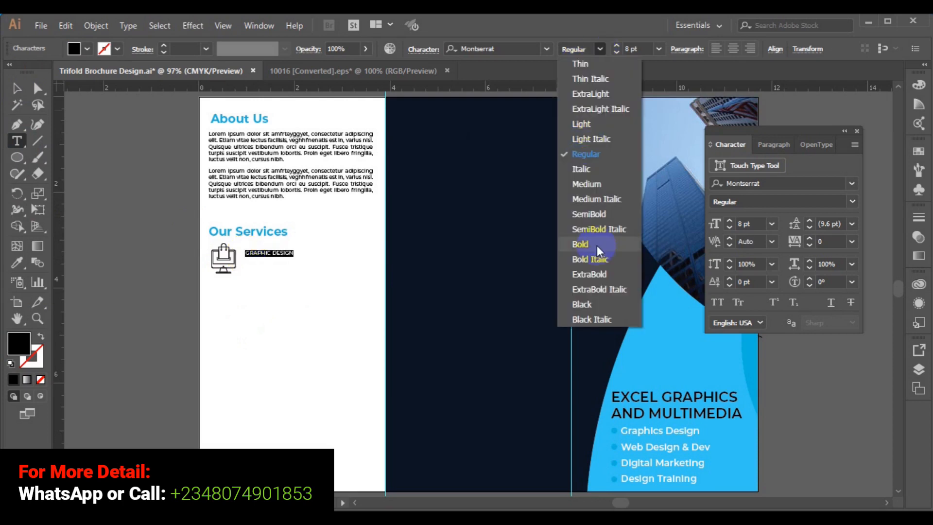
left_click(593, 301)
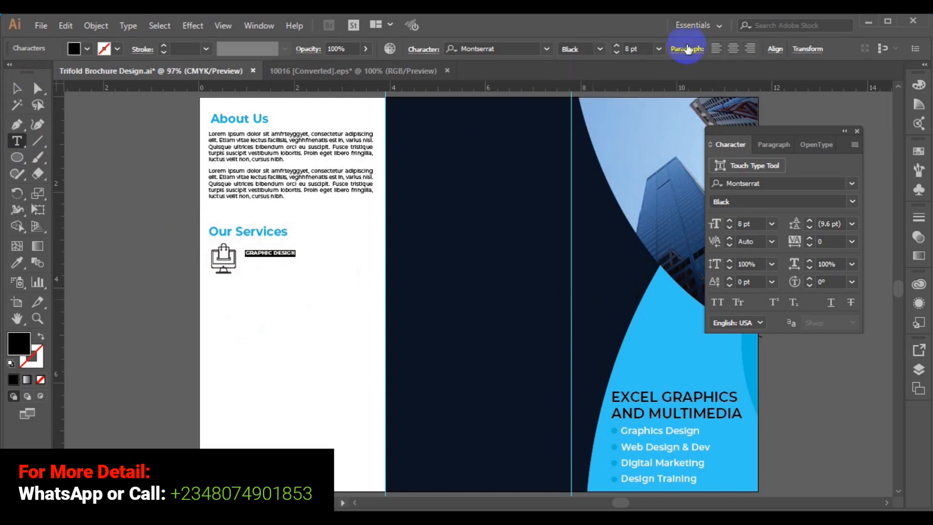
left_click(659, 49)
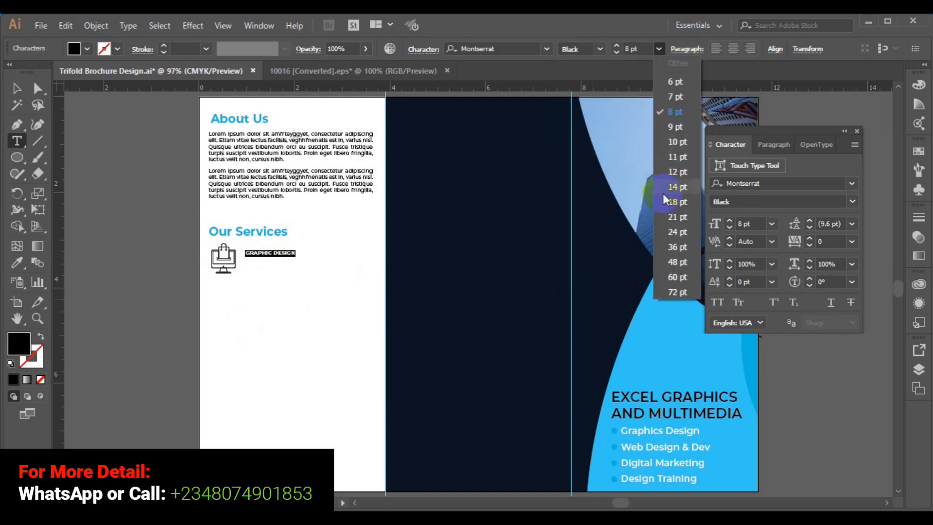
left_click(678, 148)
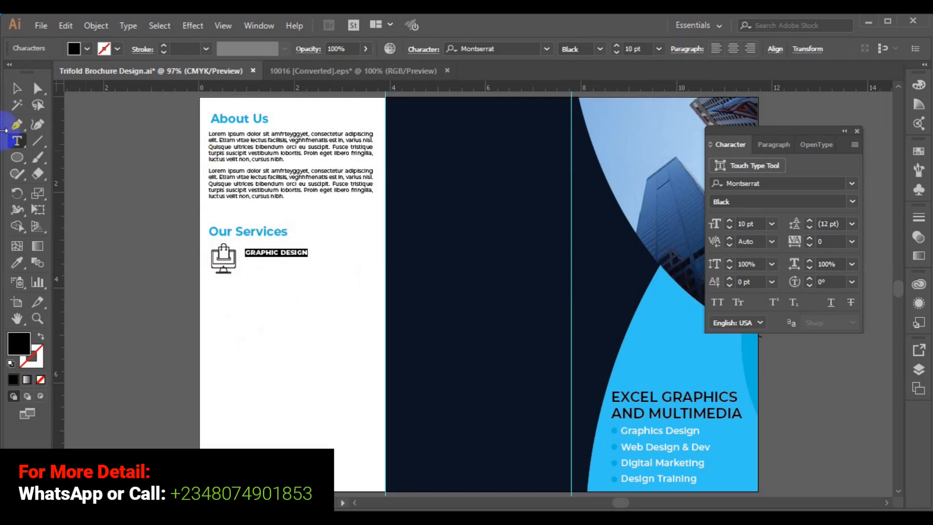
left_click(17, 262)
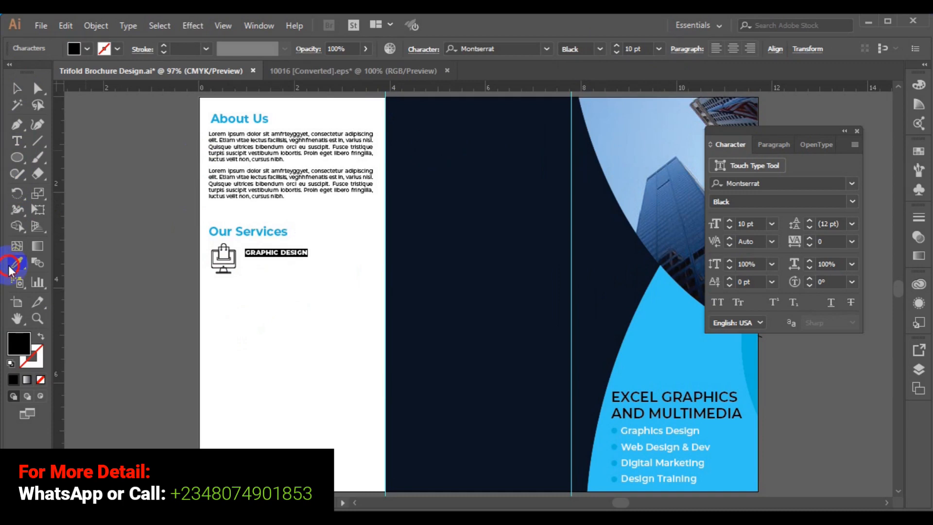
left_click(655, 339)
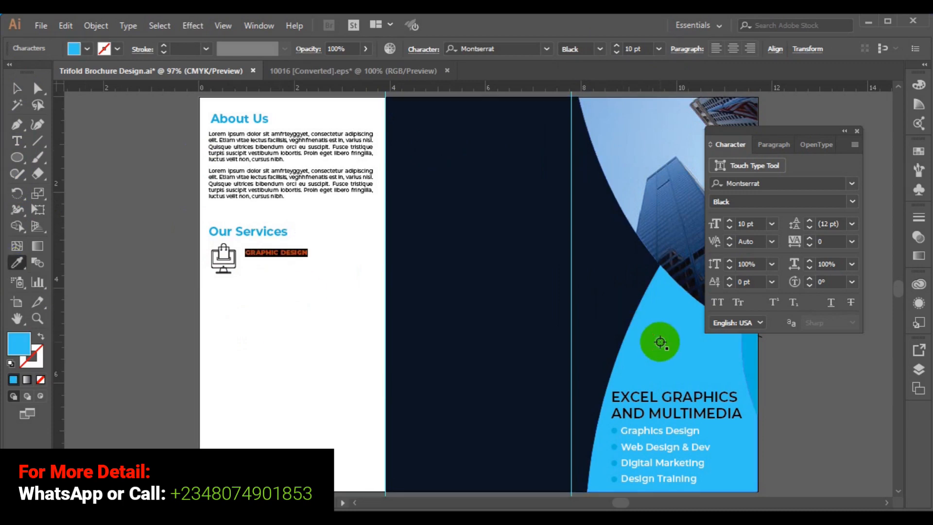
left_click(16, 89)
left_click(272, 250)
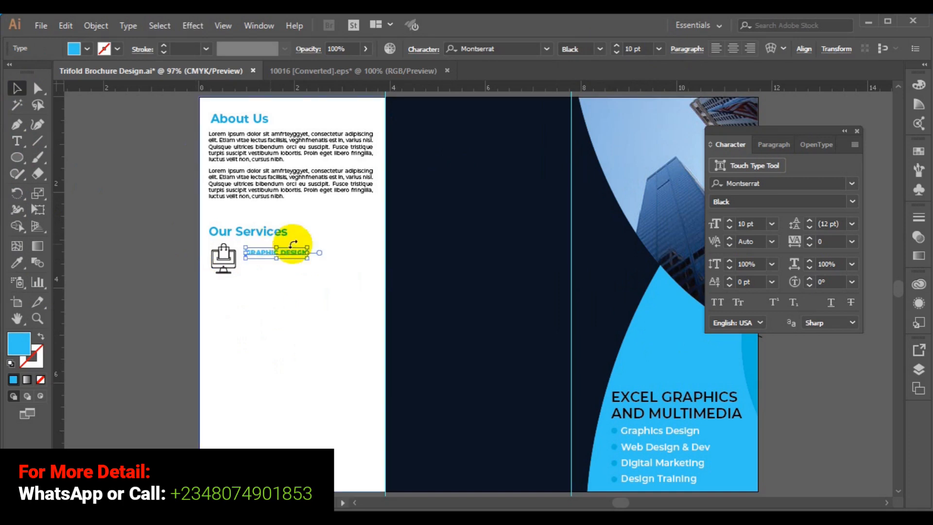
left_click(659, 49)
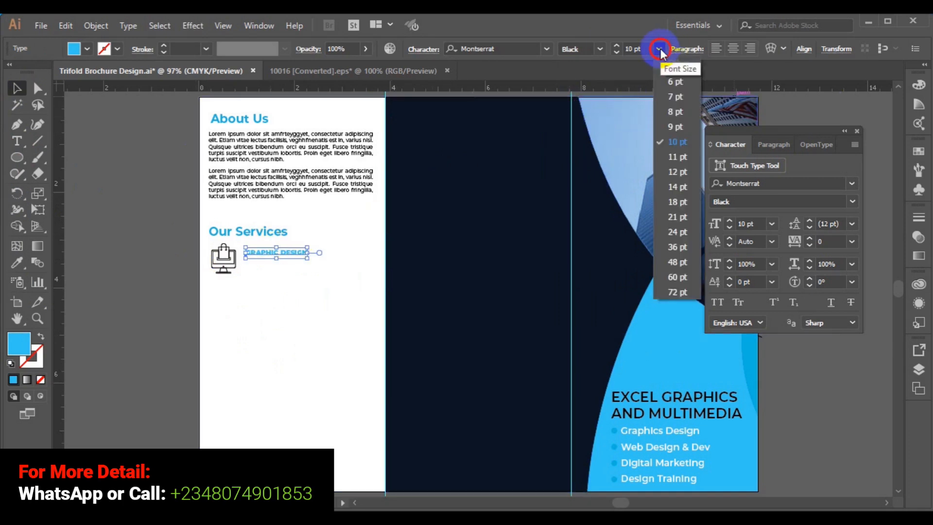
left_click(678, 188)
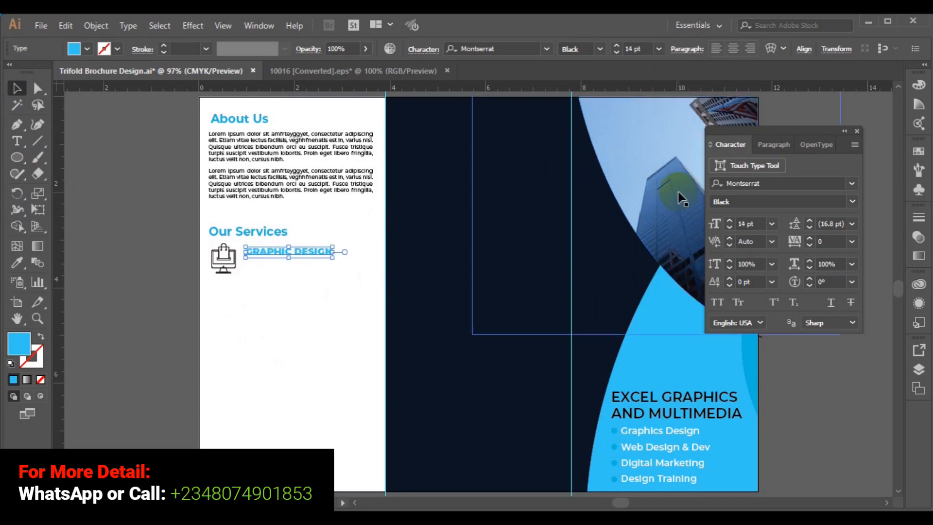
Break the label so DESIGN moves onto a second line.
left_click(16, 141)
left_click(306, 250)
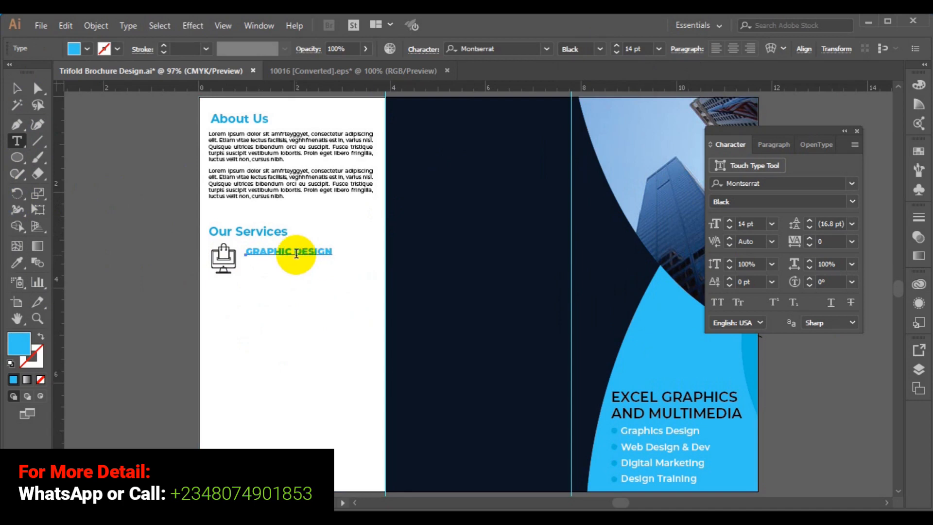
left_click(297, 254)
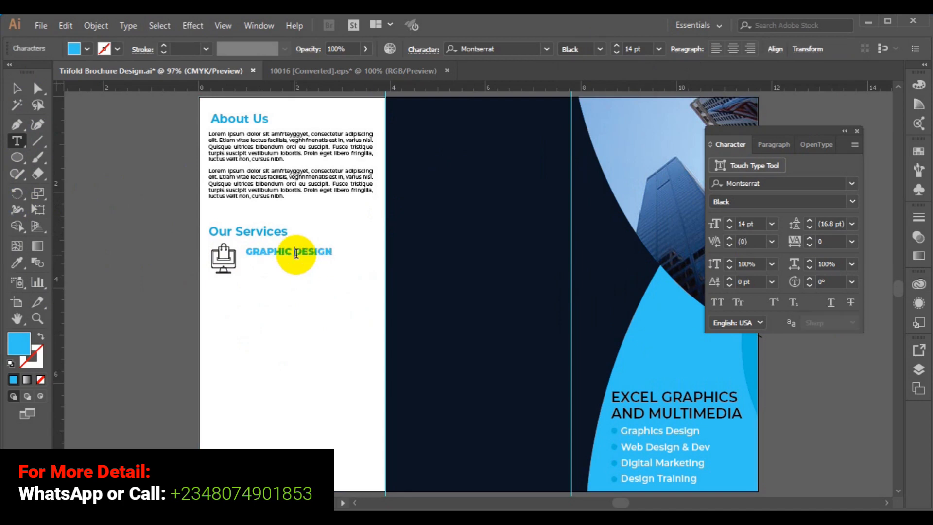
key("Return")
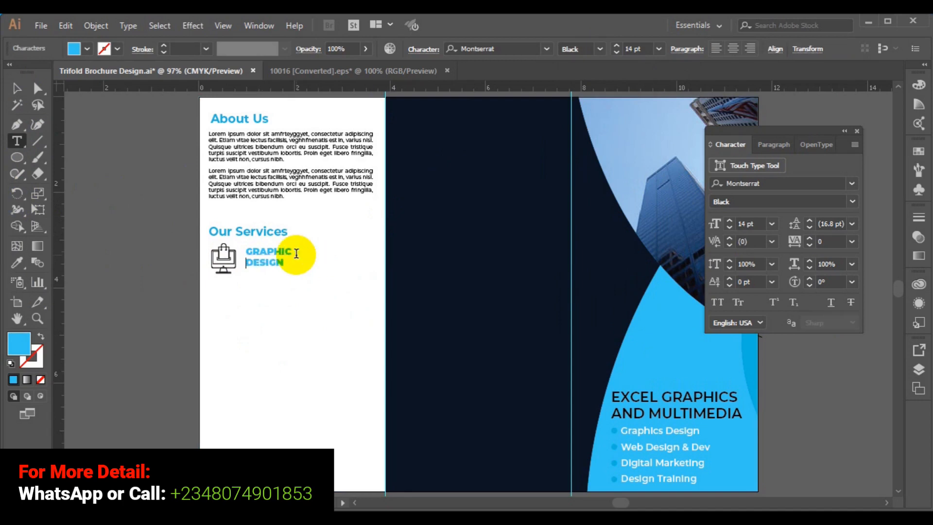
Restyle the whole label as 18 pt SemiBold in the middle panel's dark navy.
key("ctrl+a")
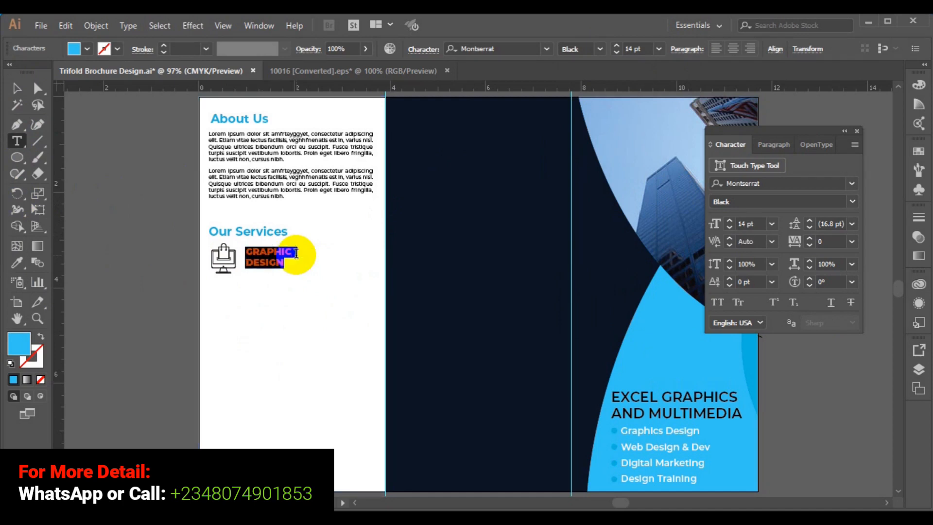
left_click(659, 49)
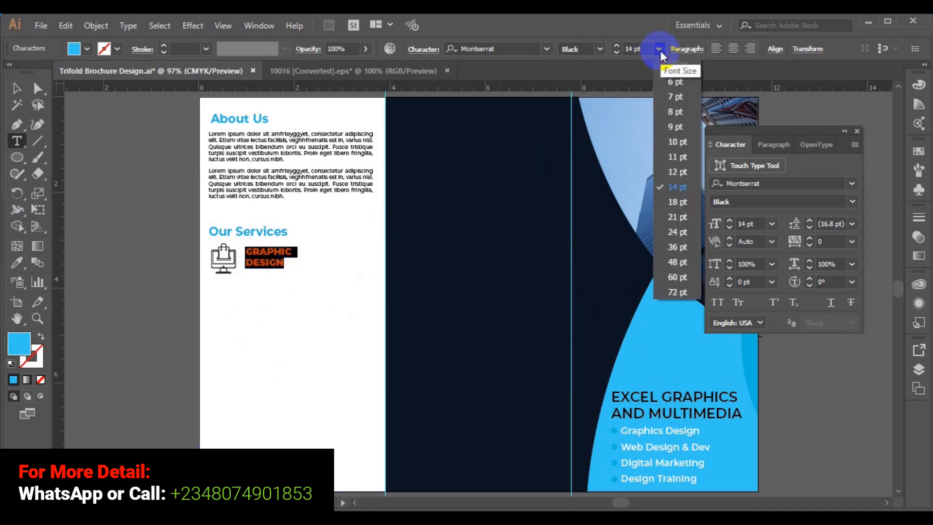
left_click(677, 202)
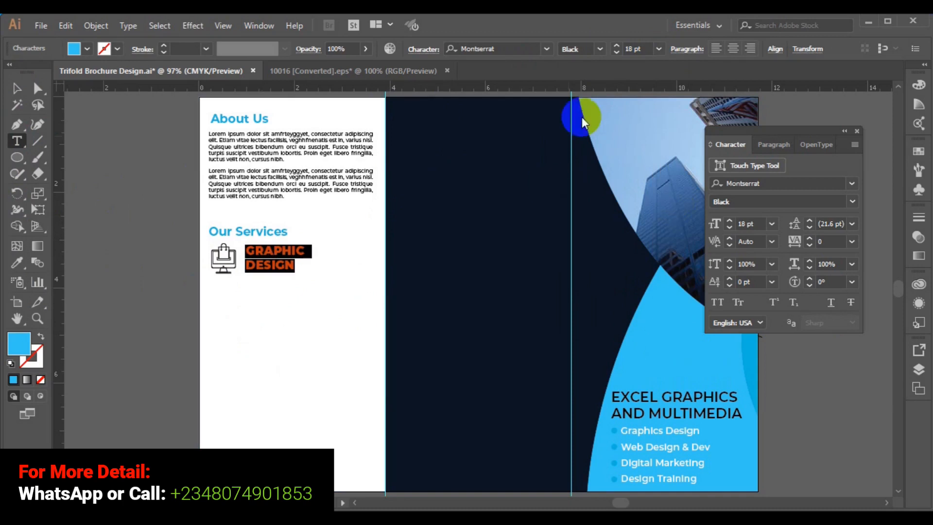
left_click(602, 49)
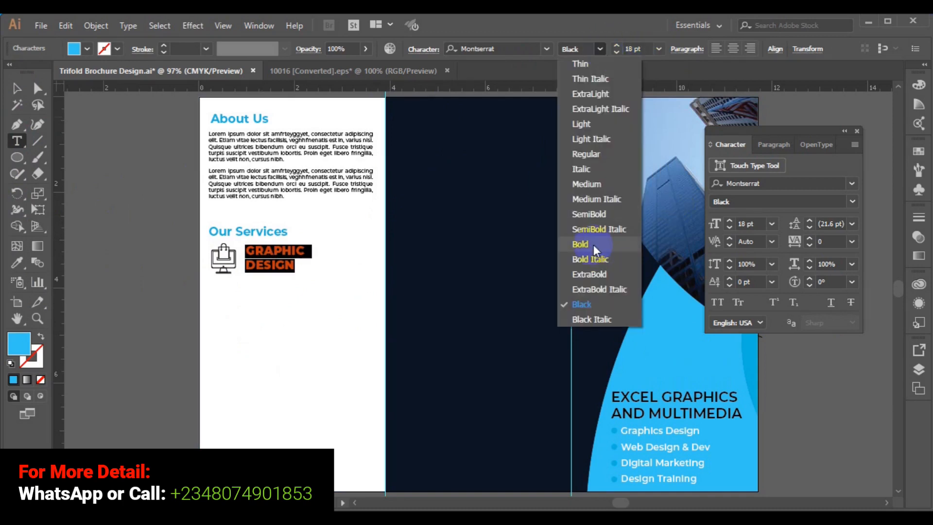
left_click(590, 216)
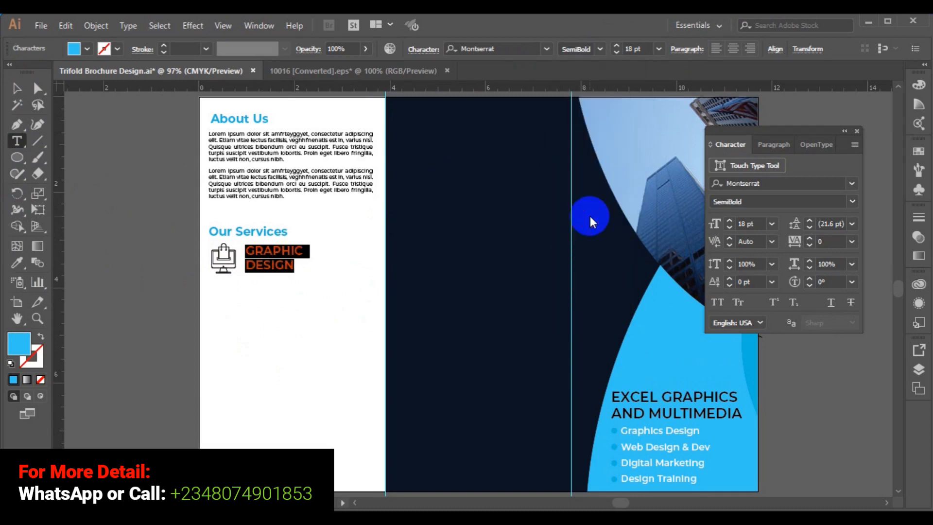
left_click(16, 89)
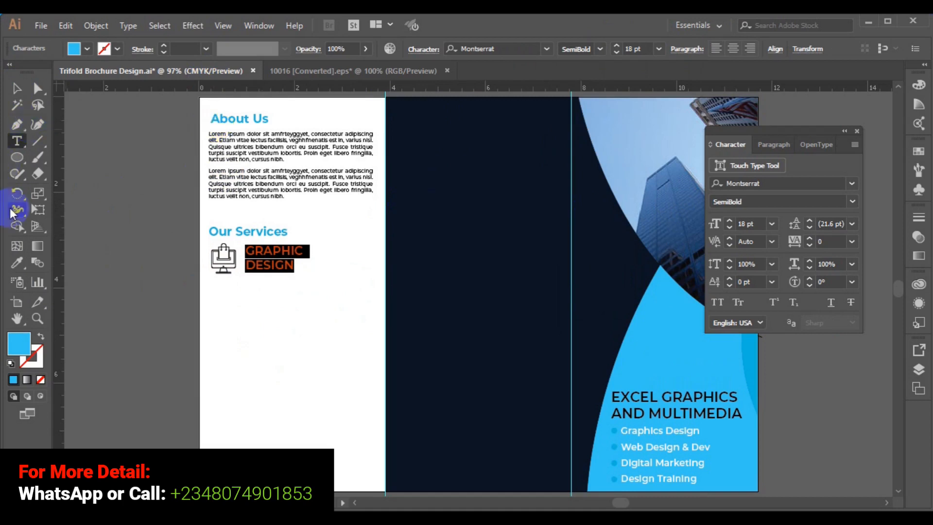
left_click(17, 263)
left_click(441, 251)
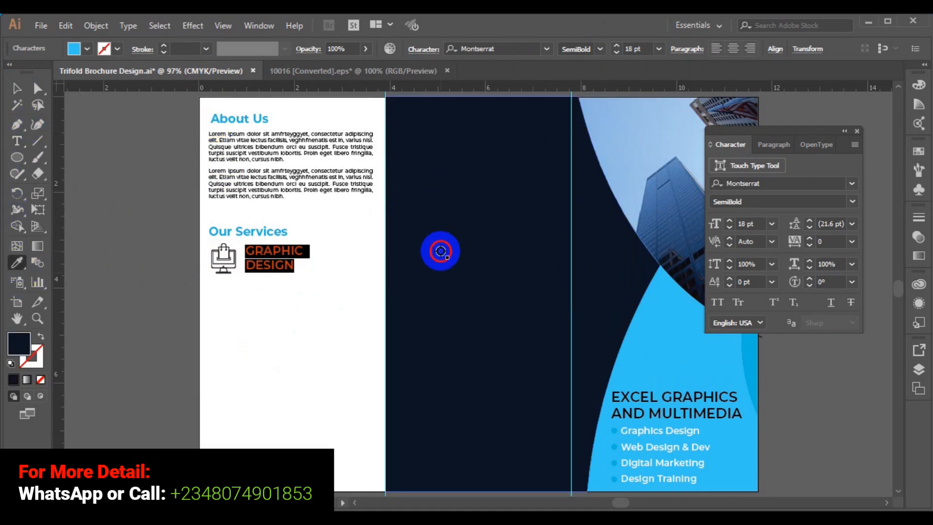
left_click(17, 90)
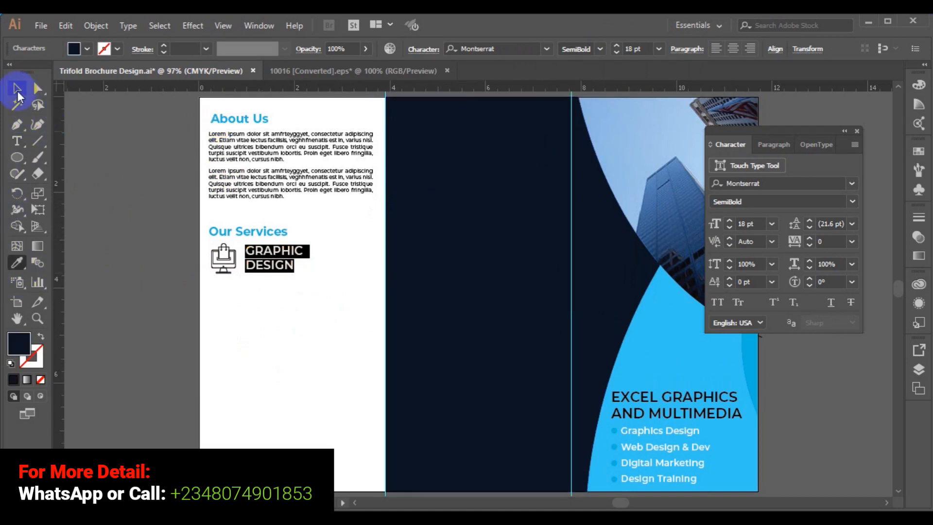
left_click(164, 252)
Top-align the monitor icon and GRAPHIC DESIGN label, then nudge them down slightly.
left_click_drag(224, 275, 221, 272)
left_click(501, 51)
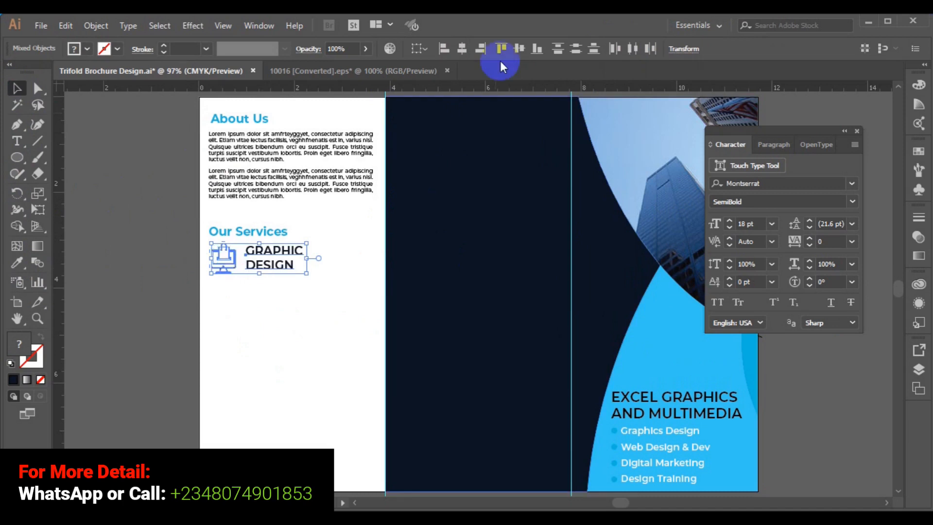
left_click(469, 50)
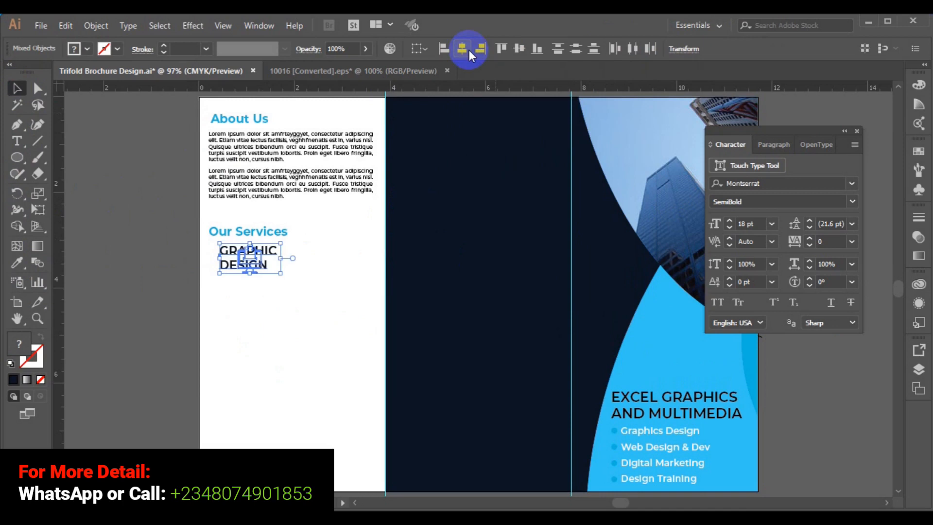
key("ctrl+z")
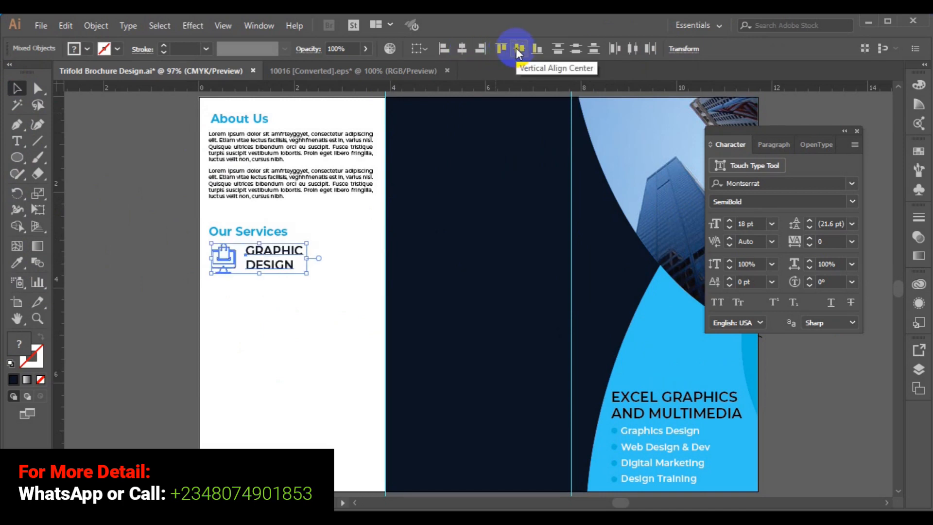
key("Down")
key("Down")
key("Down")
key("Down")
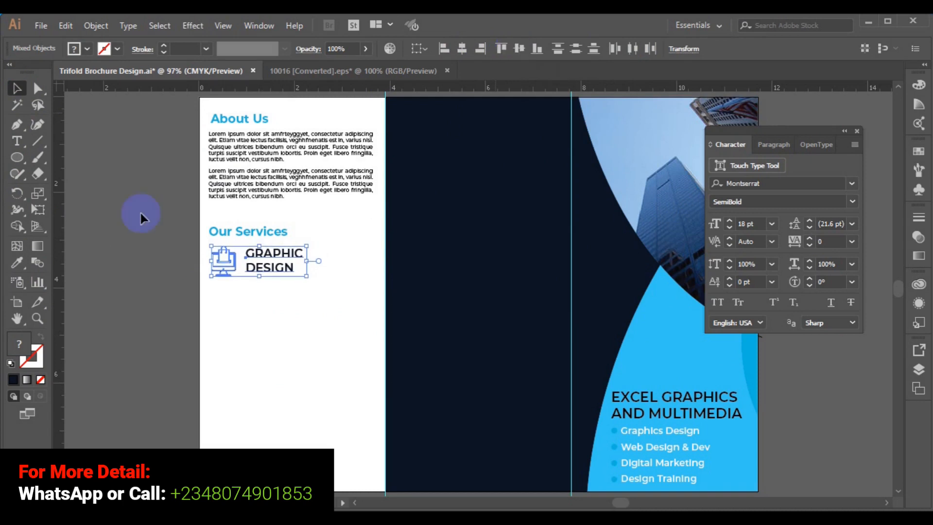
left_click(132, 263)
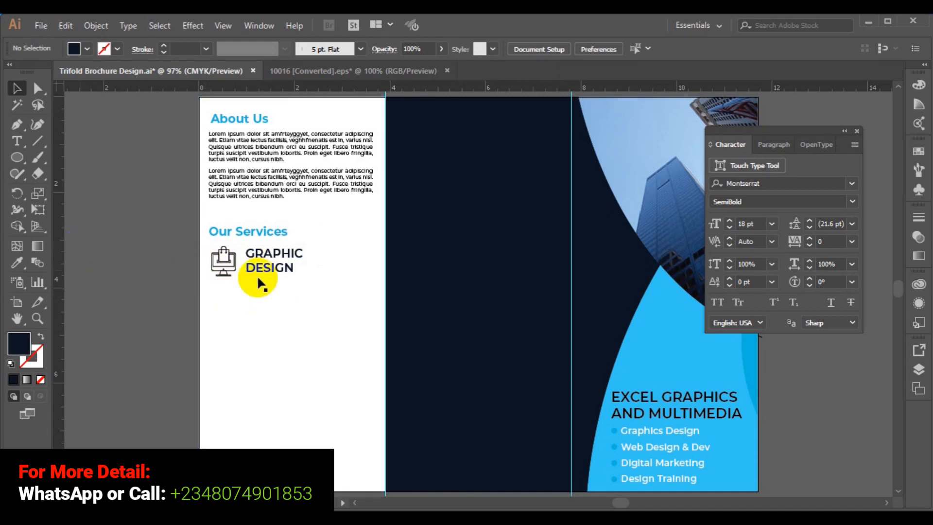
Remove an empty text box and Alt-drag a copy of the About Us paragraph under GRAPHIC DESIGN.
left_click(15, 144)
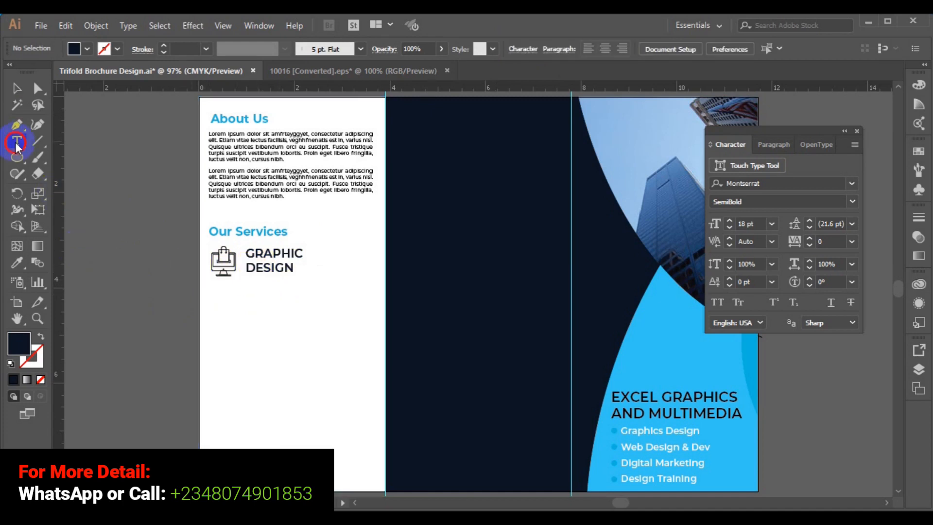
left_click_drag(219, 287, 361, 322)
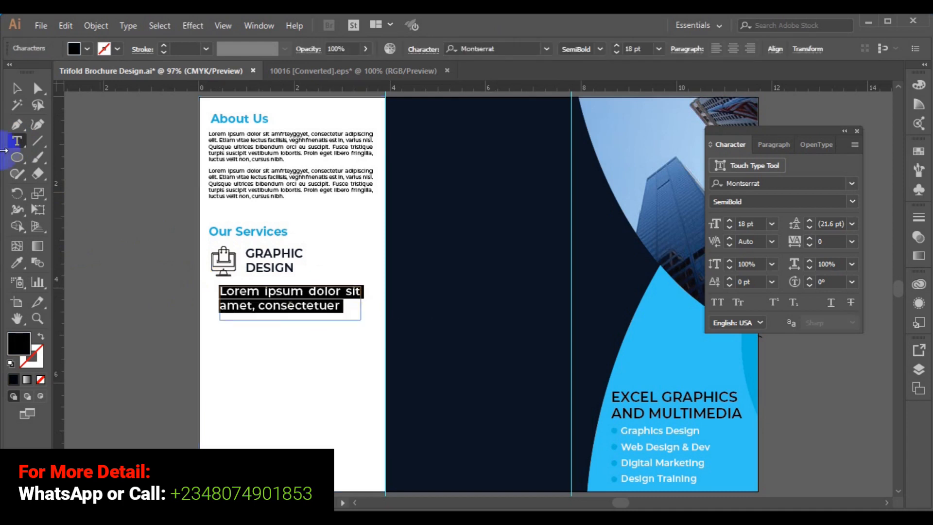
left_click(18, 88)
key("Delete")
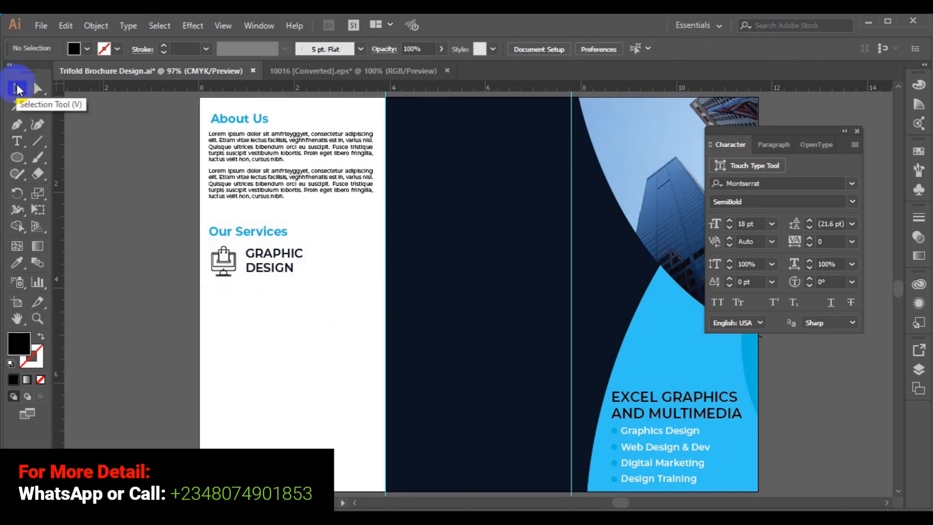
left_click(250, 194)
left_click_drag(251, 196, 249, 310)
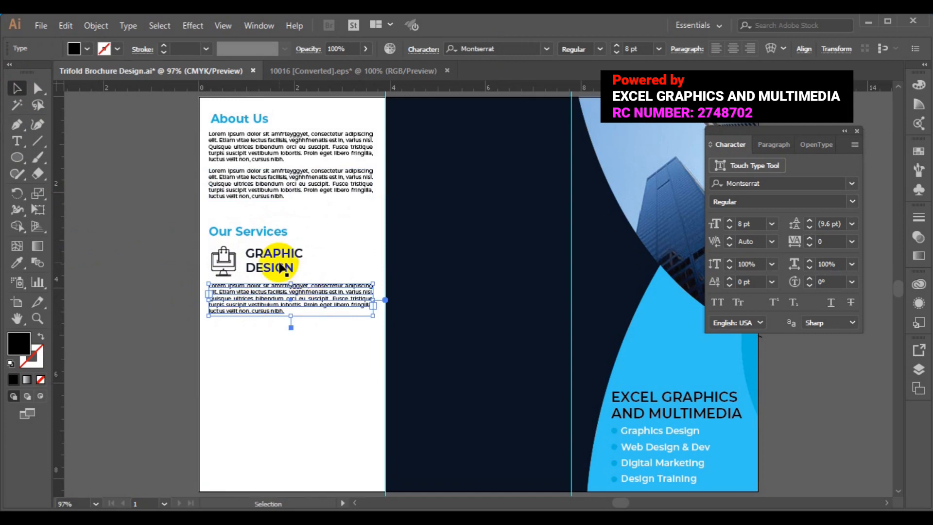
left_click_drag(241, 269, 234, 270)
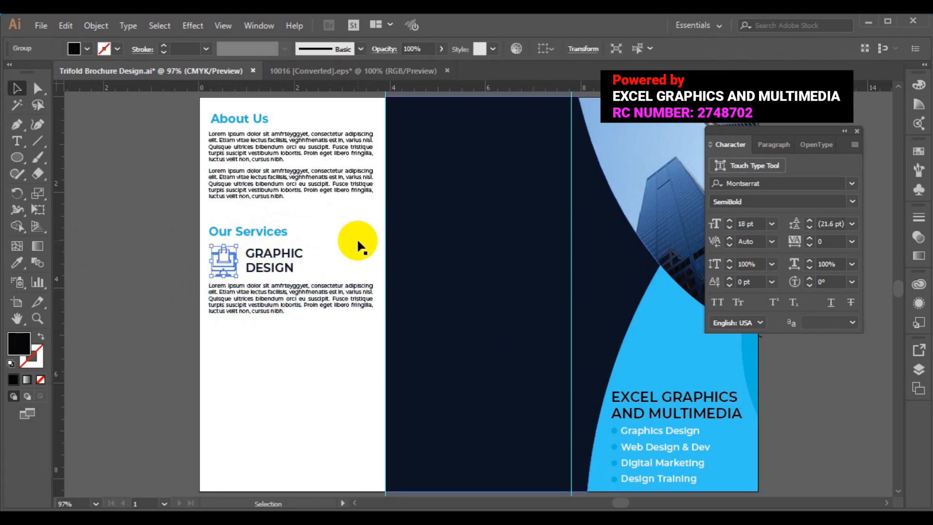
Eyedrop the panel's light blue onto the Graphic Design icon.
left_click(17, 262)
left_click(675, 346)
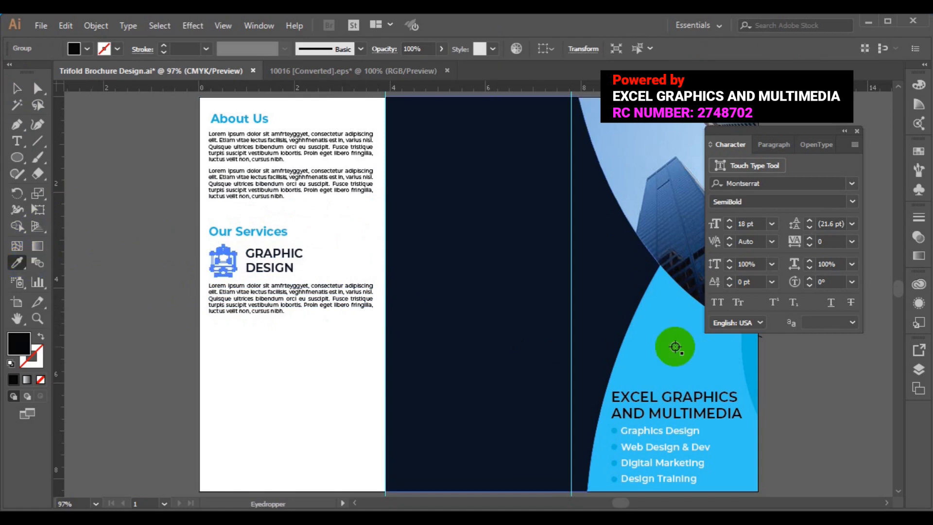
left_click(743, 348)
left_click(743, 349)
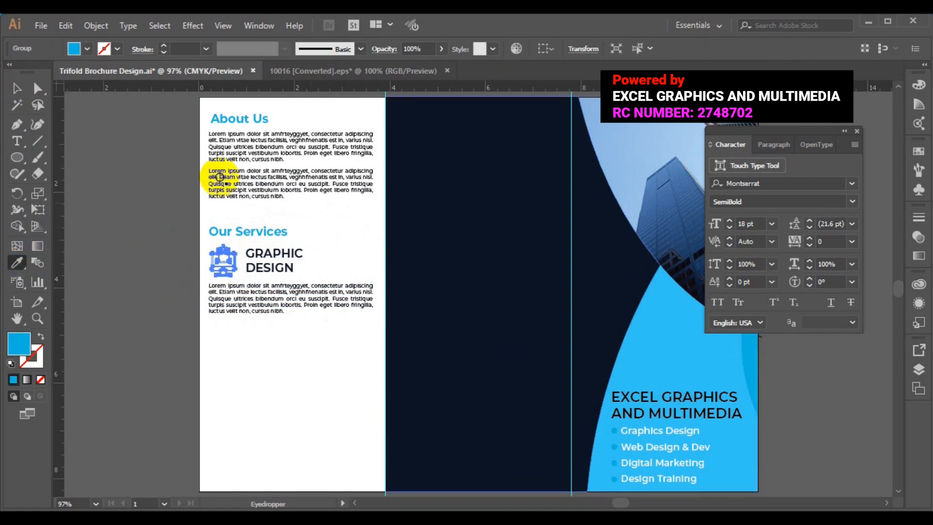
Group the Graphic Design icon with its GRAPHIC DESIGN heading.
left_click(16, 89)
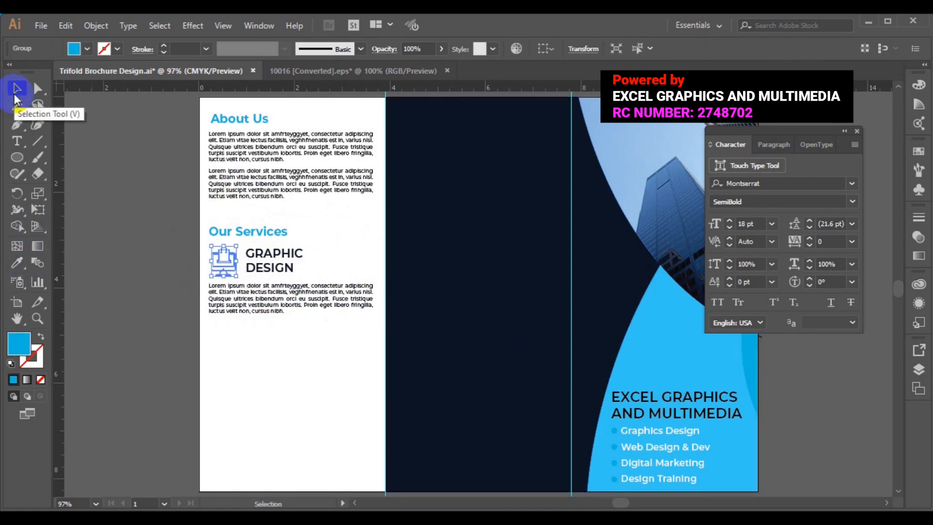
left_click(281, 274, "shift")
left_click(280, 273, "shift")
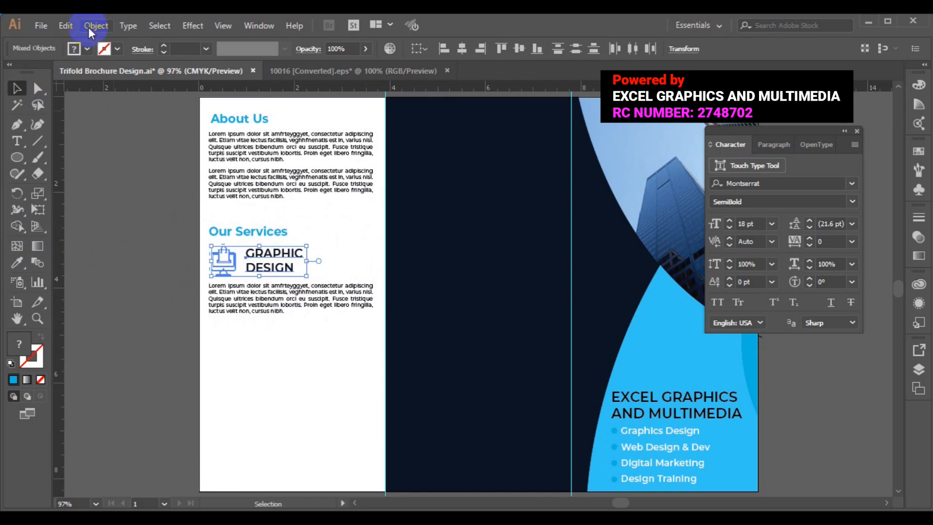
left_click(88, 28)
left_click(162, 60)
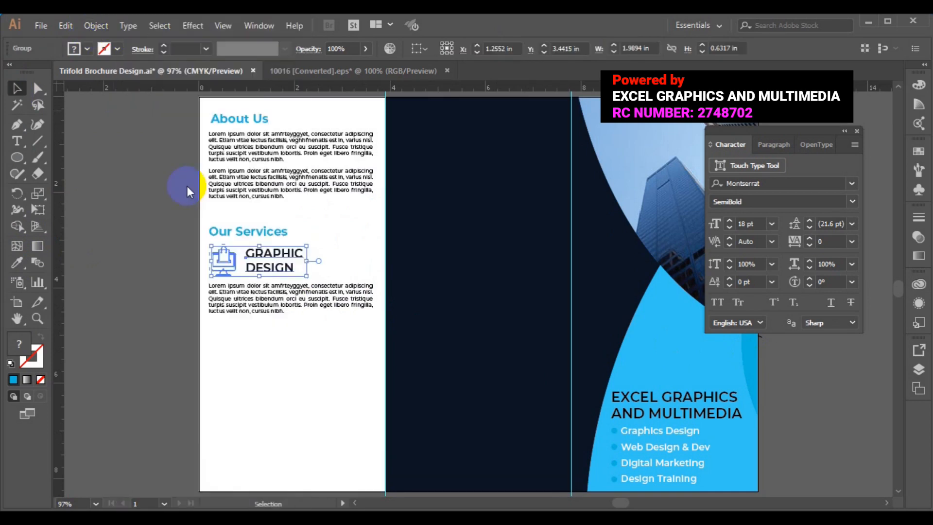
Left-align the icon and heading with the paragraph and group all three.
left_click(263, 311, "shift")
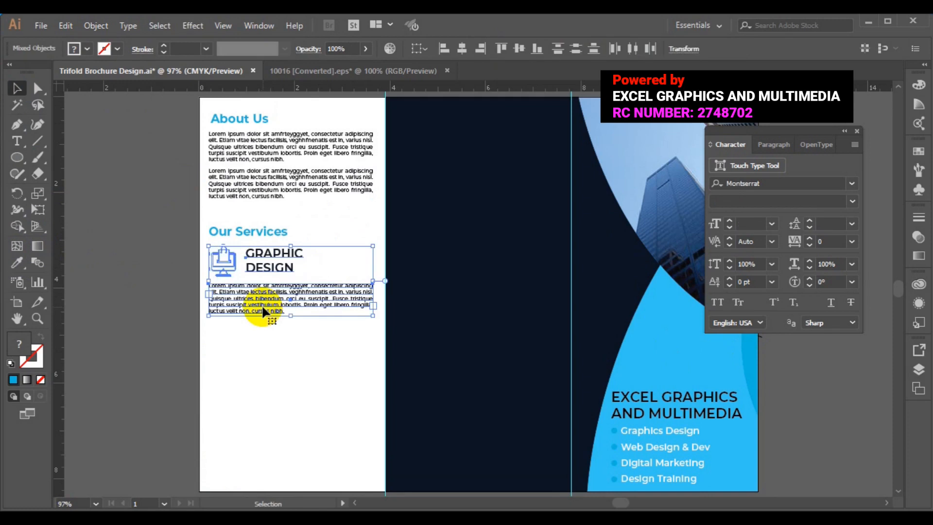
left_click(445, 53)
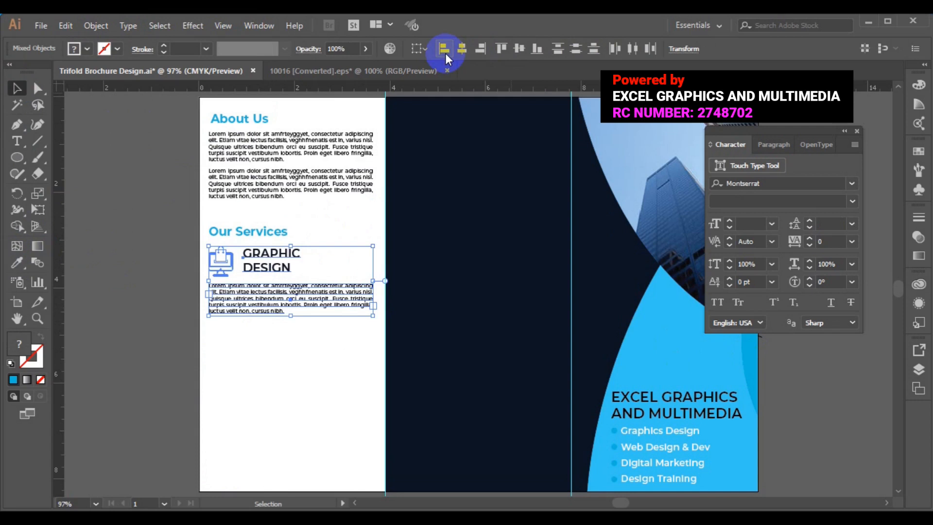
left_click(89, 30)
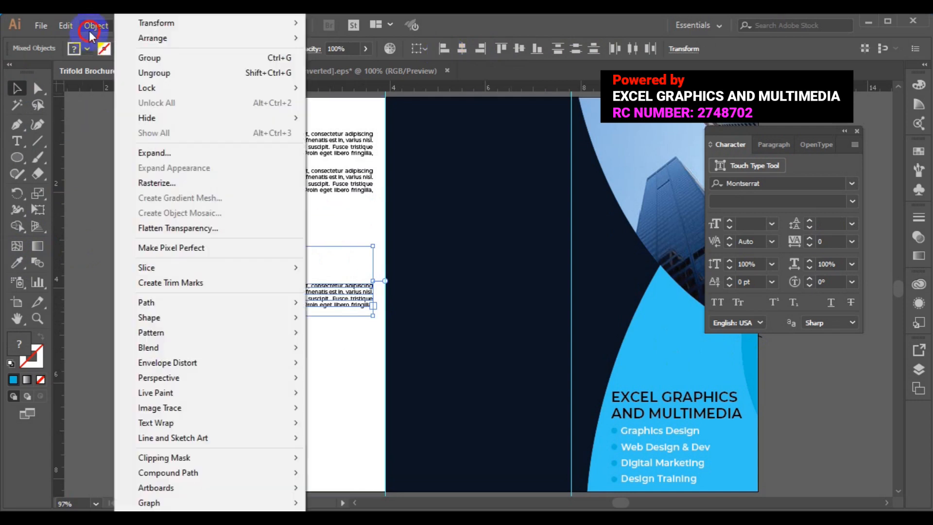
left_click(162, 55)
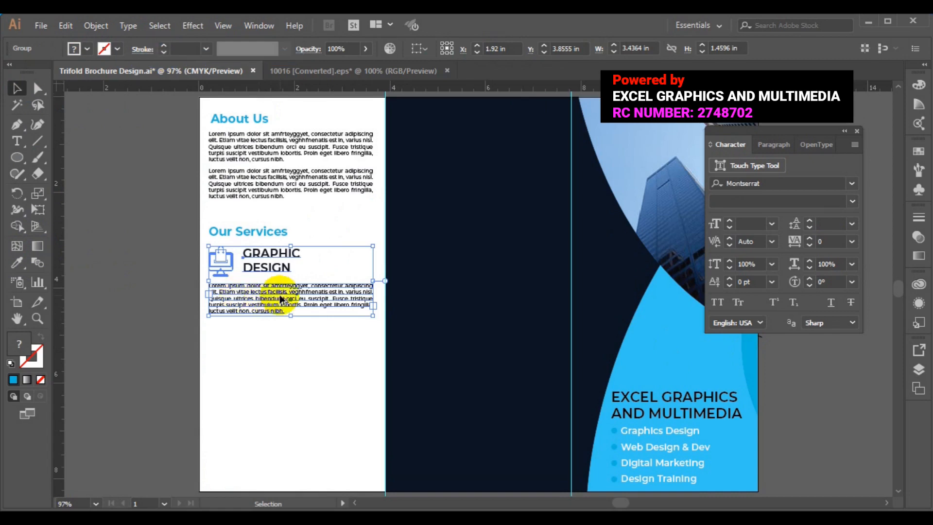
Alt-drag two copies of the Graphic Design block down the panel, deleting a stray extra copy.
left_click_drag(281, 319, 276, 473)
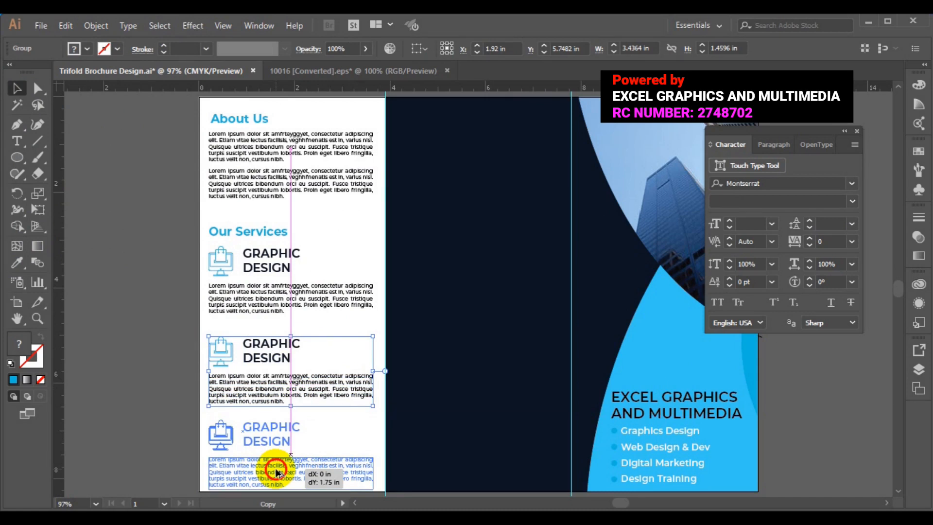
left_click_drag(276, 472, 276, 472)
key("Delete")
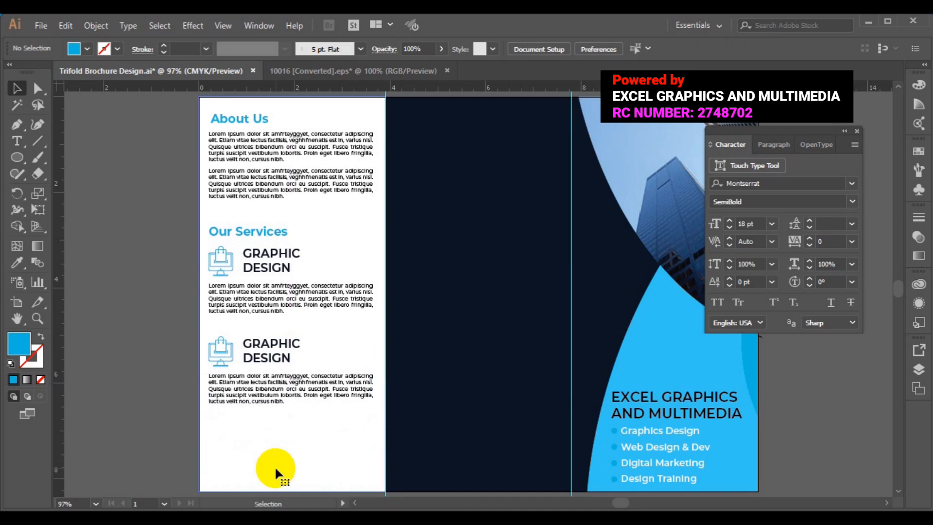
left_click(272, 395)
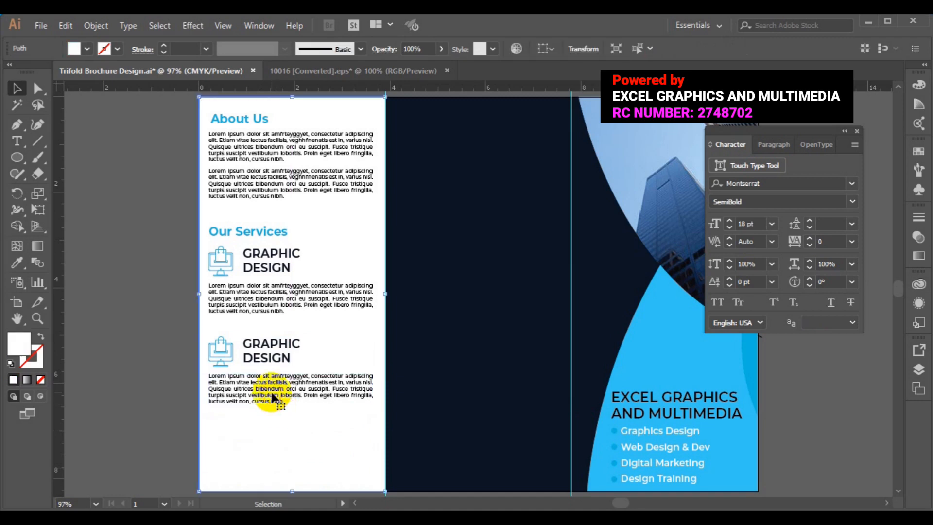
left_click(278, 392)
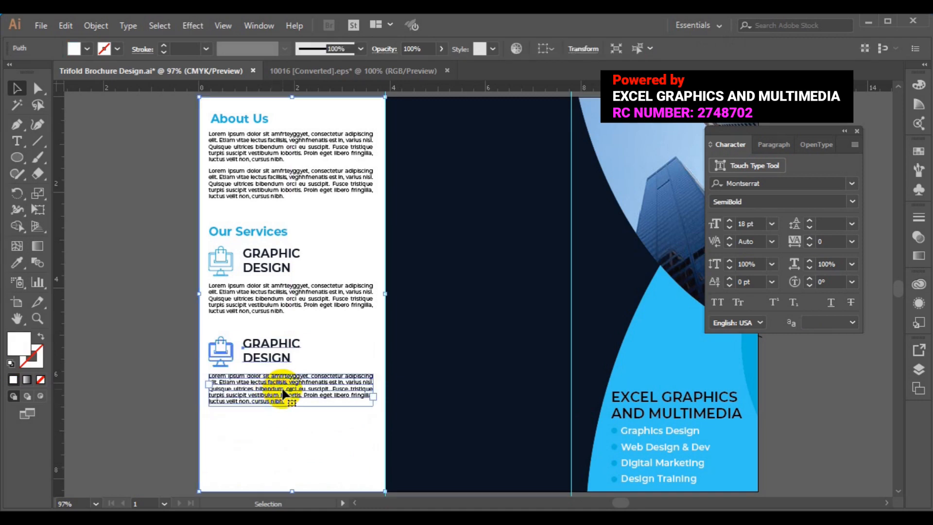
left_click_drag(284, 392, 264, 269)
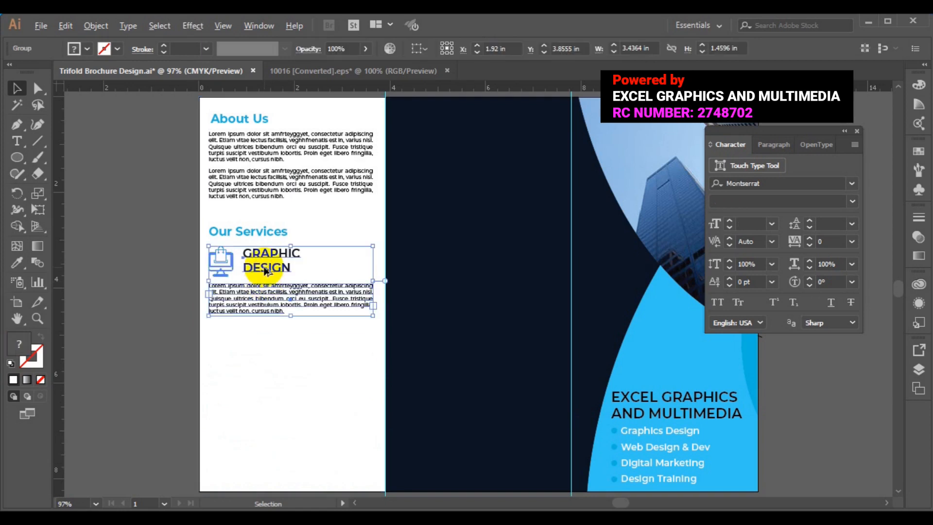
left_click_drag(264, 291, 262, 359)
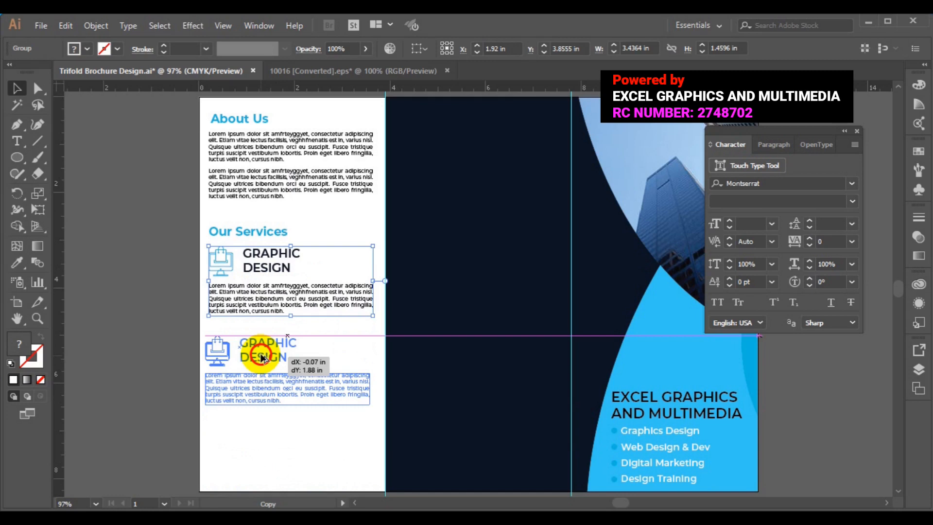
left_click_drag(262, 358, 264, 445)
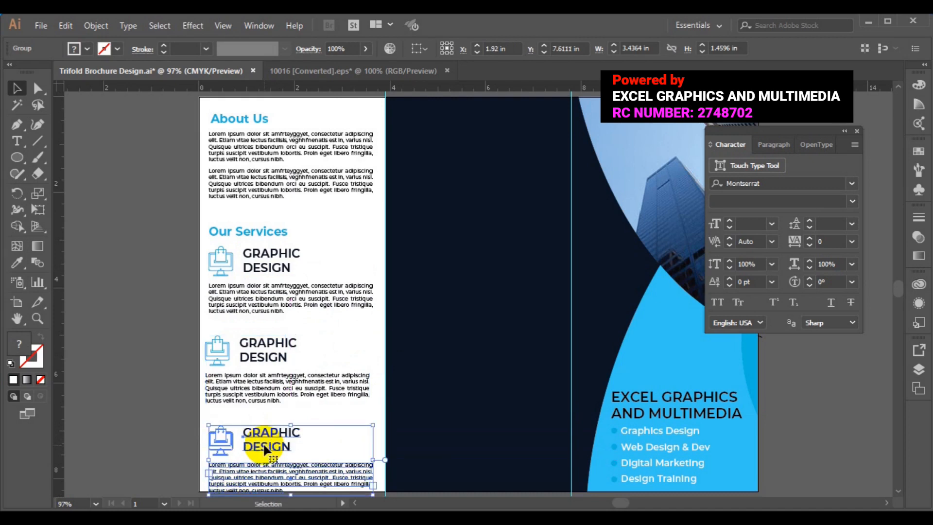
Select the three service blocks and group them.
left_click(274, 384, "shift")
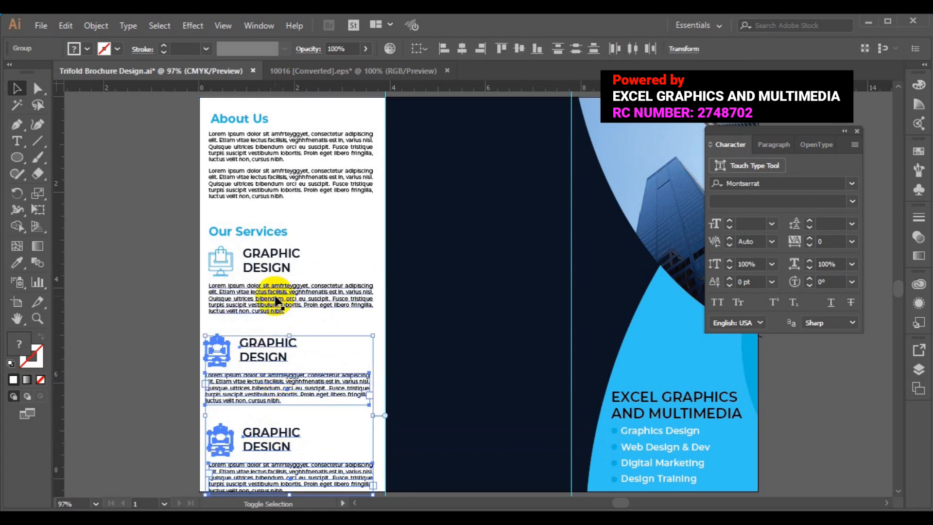
left_click(274, 300, "shift")
left_click(96, 26)
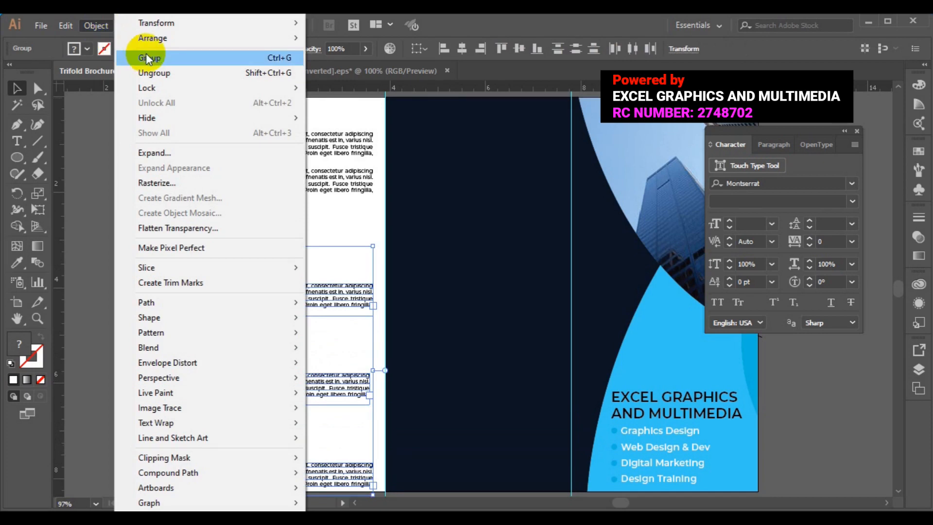
left_click(148, 58)
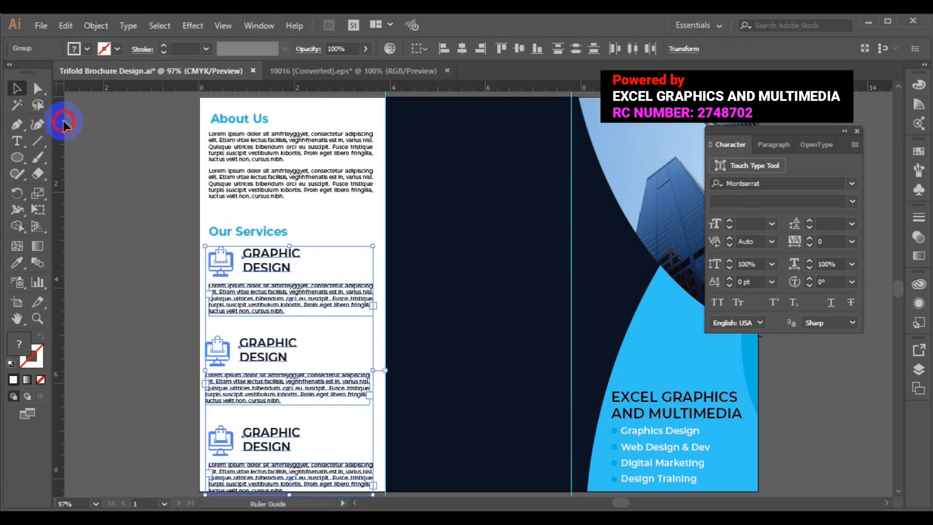
left_click(139, 282)
Left-align the first two blocks, then the third, grouping them together at each stage.
left_click(271, 303)
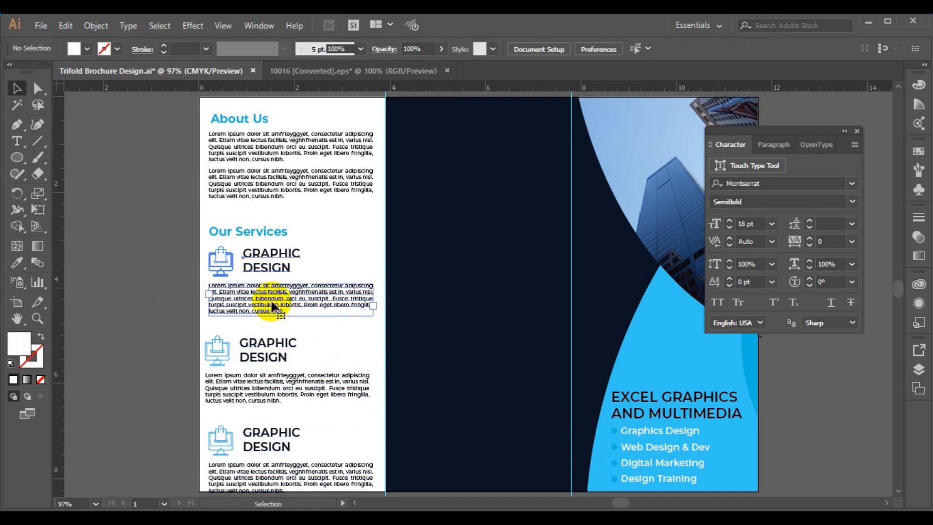
left_click(265, 346, "shift")
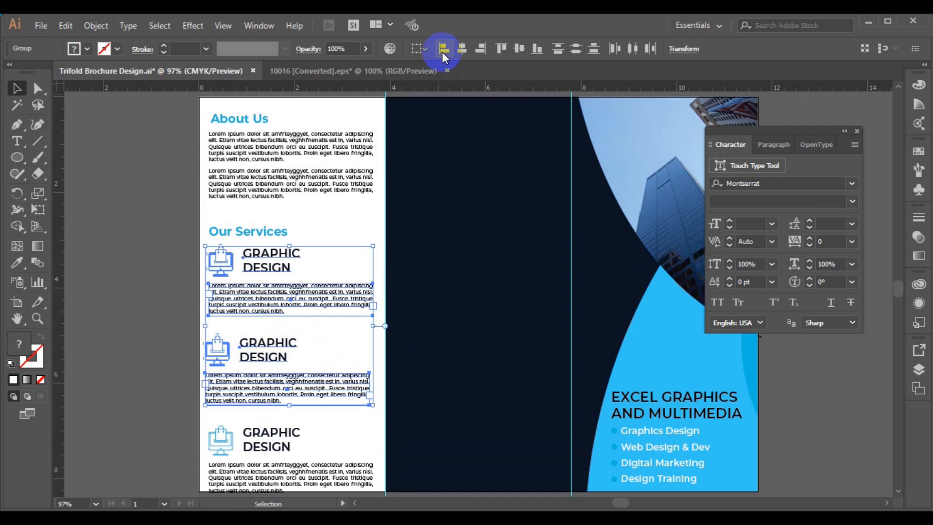
left_click(442, 52)
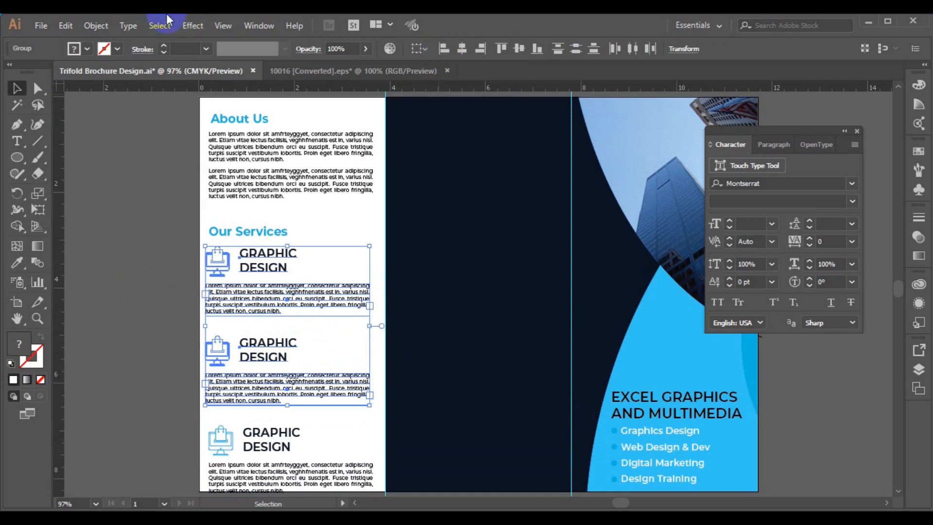
left_click(101, 28)
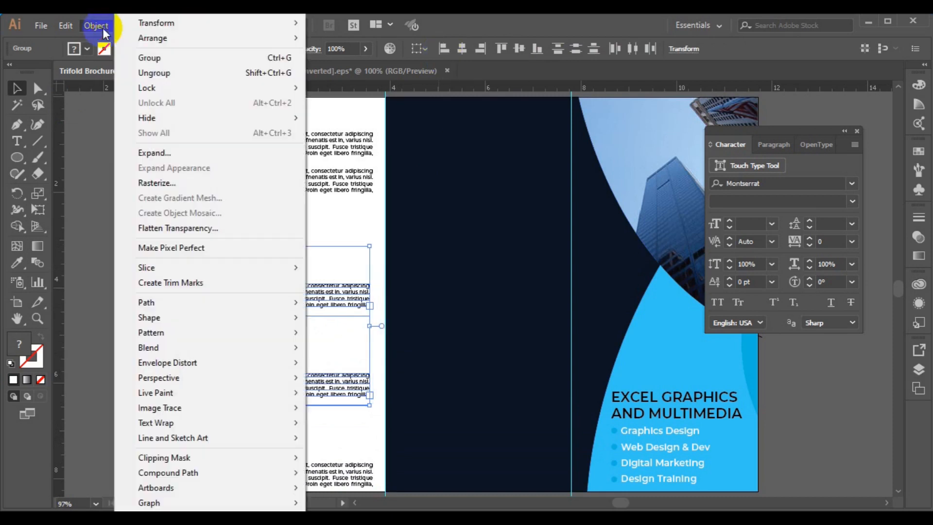
left_click(168, 58)
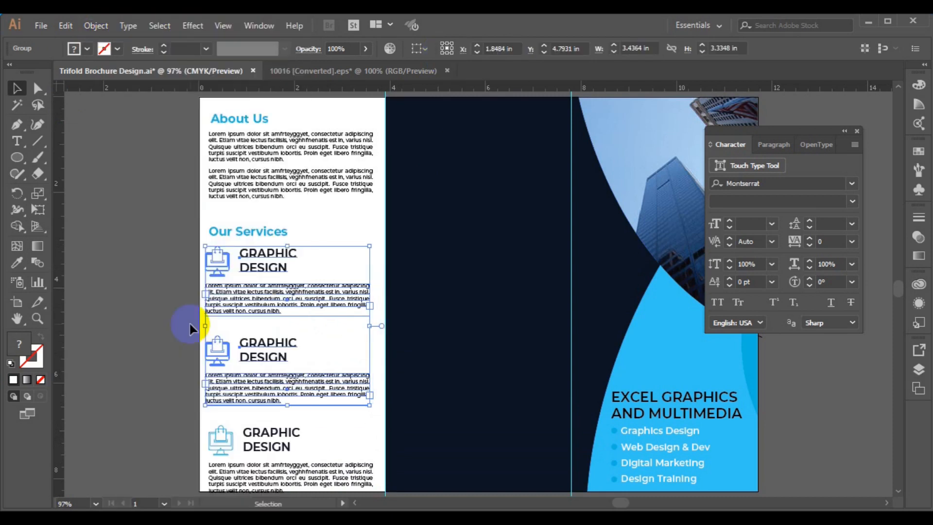
left_click(267, 449, "shift")
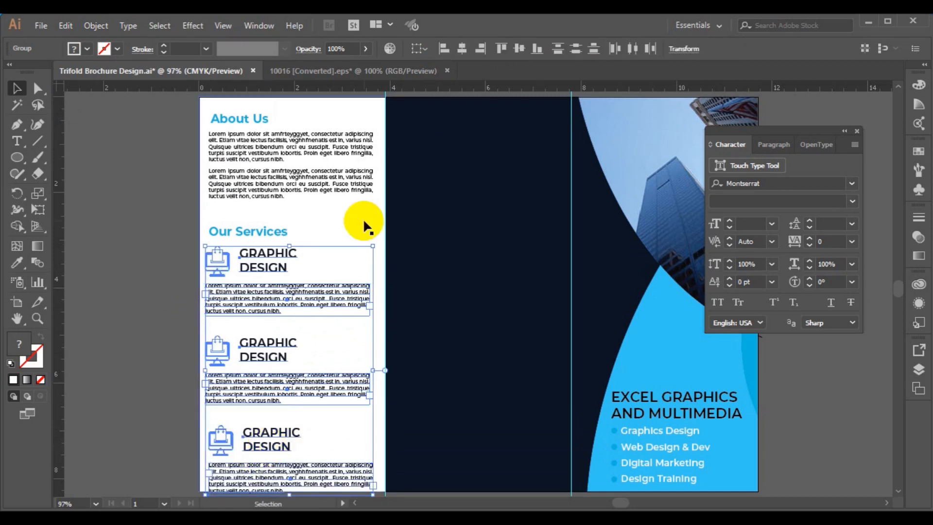
left_click(449, 46)
left_click(96, 26)
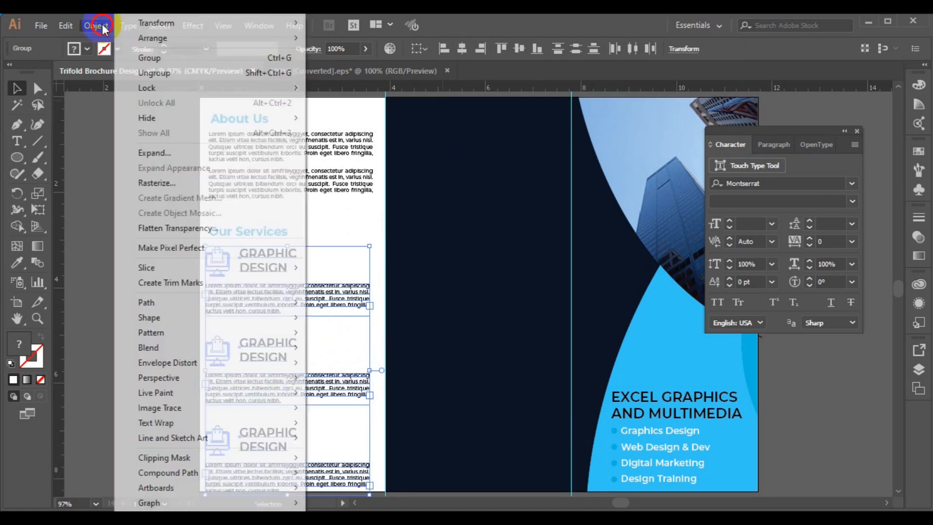
left_click(158, 63)
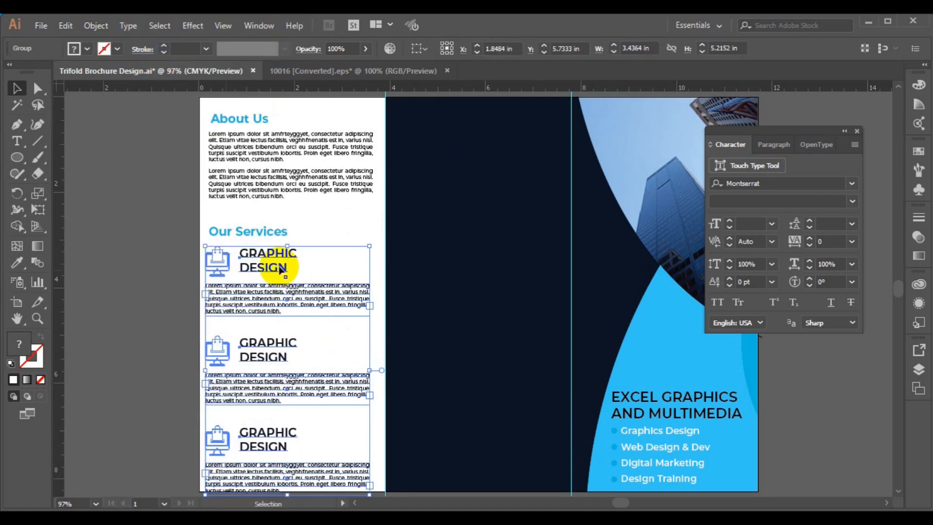
Left-align the Our Services heading with the three service blocks and nudge the section up beneath About Us.
left_click(241, 232, "shift")
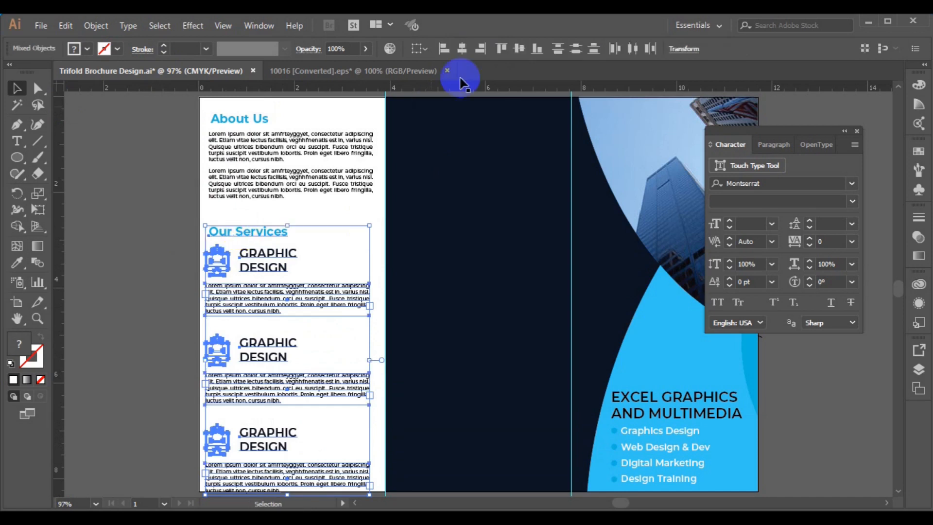
left_click(444, 49)
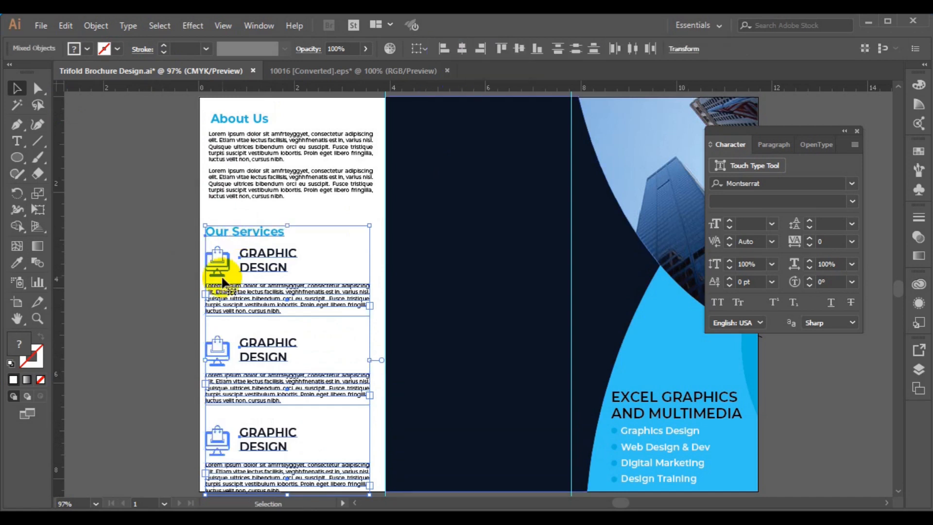
left_click(244, 288)
mouse_move(245, 287)
left_mouse_down()
mouse_move(248, 258)
mouse_move(249, 276)
left_mouse_up()
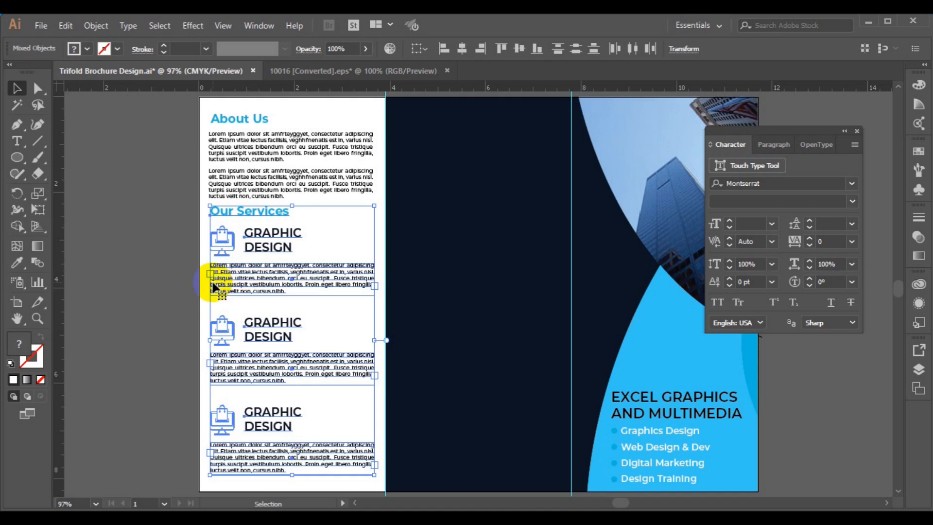
left_click(157, 240)
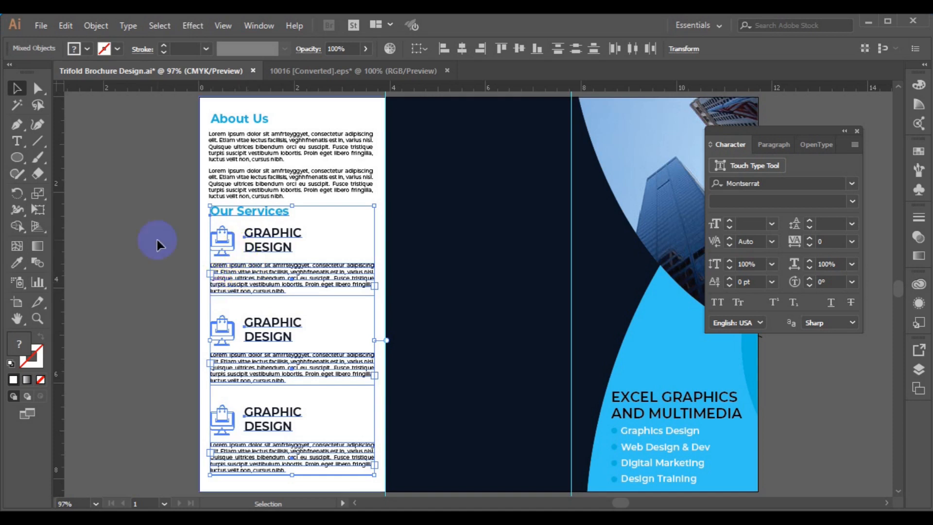
Enlarge the Our Services heading to 25 pt.
left_click(269, 217)
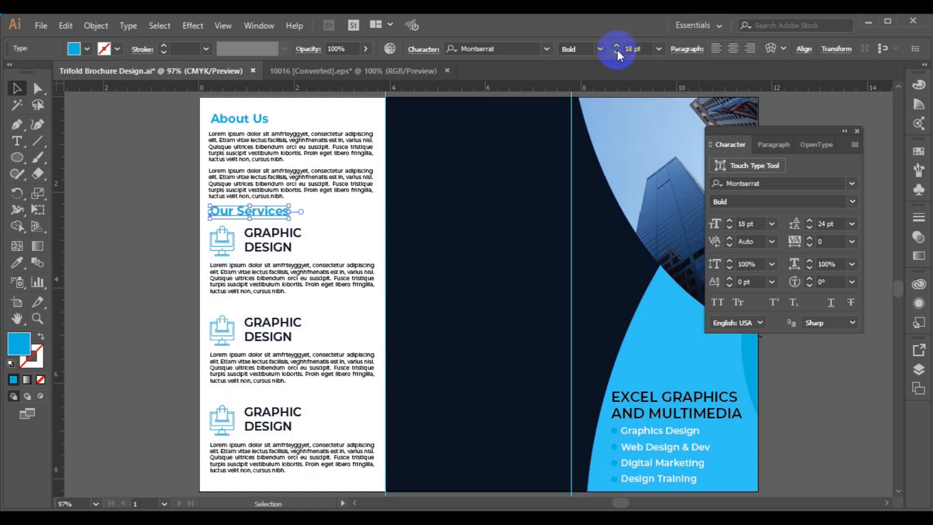
left_click(617, 45)
left_click(616, 46)
left_click(617, 45)
left_click(617, 46)
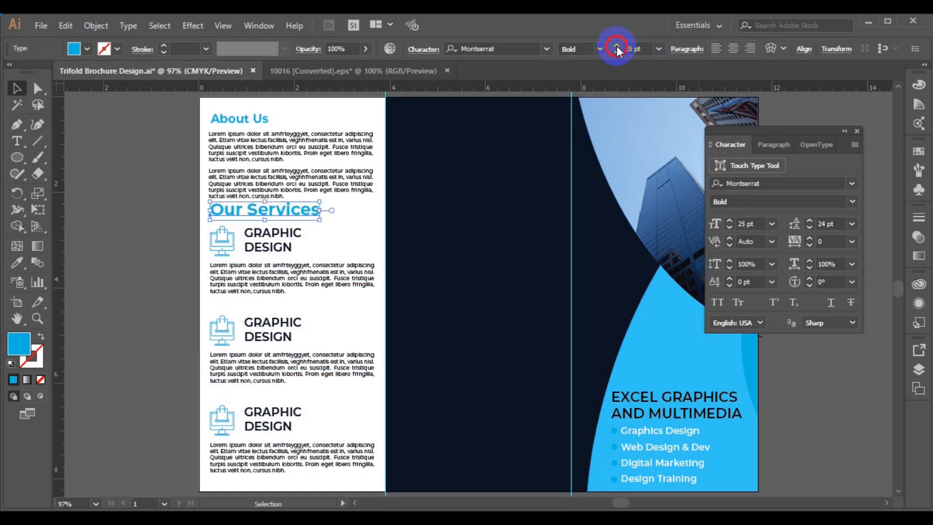
left_click(617, 45)
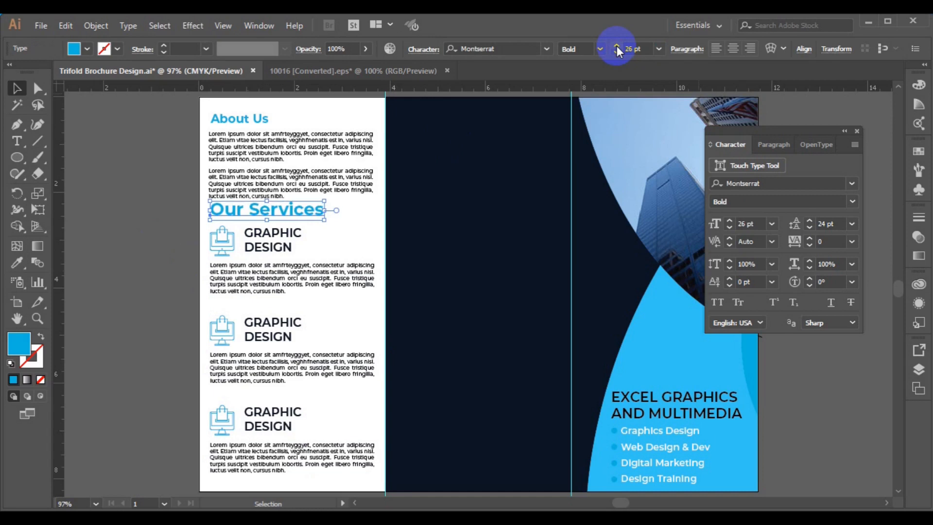
left_click(617, 52)
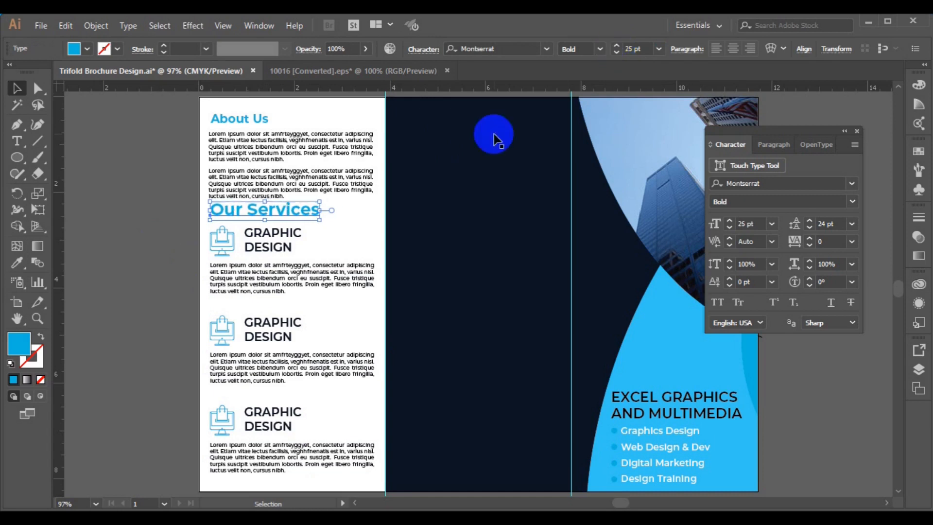
Left-align the heading with the three service blocks and group them together.
left_click(267, 259, "shift")
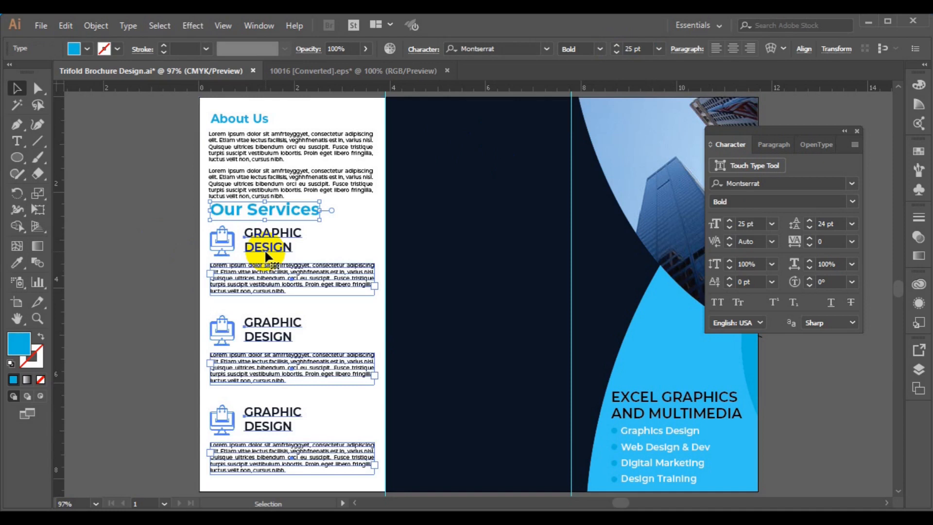
left_click(246, 210, "shift")
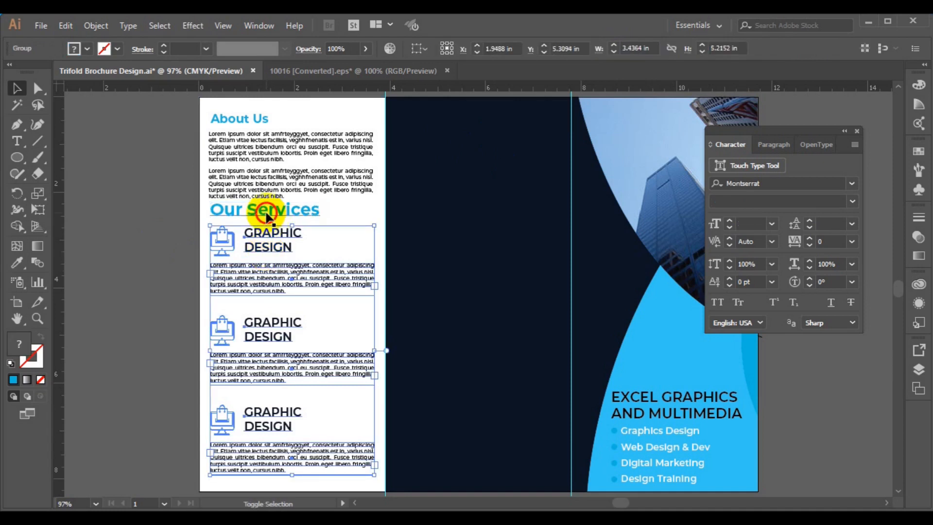
left_click(266, 212, "shift")
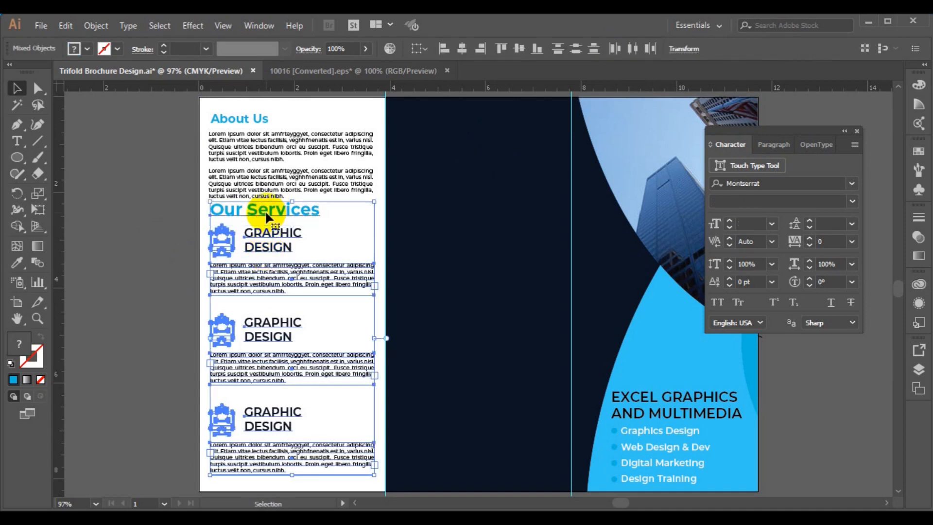
left_click(449, 44)
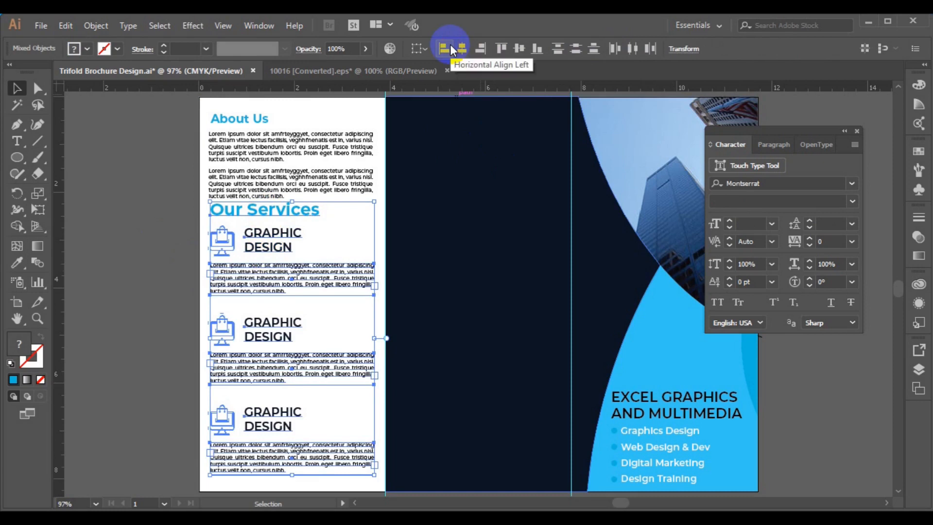
left_click(91, 29)
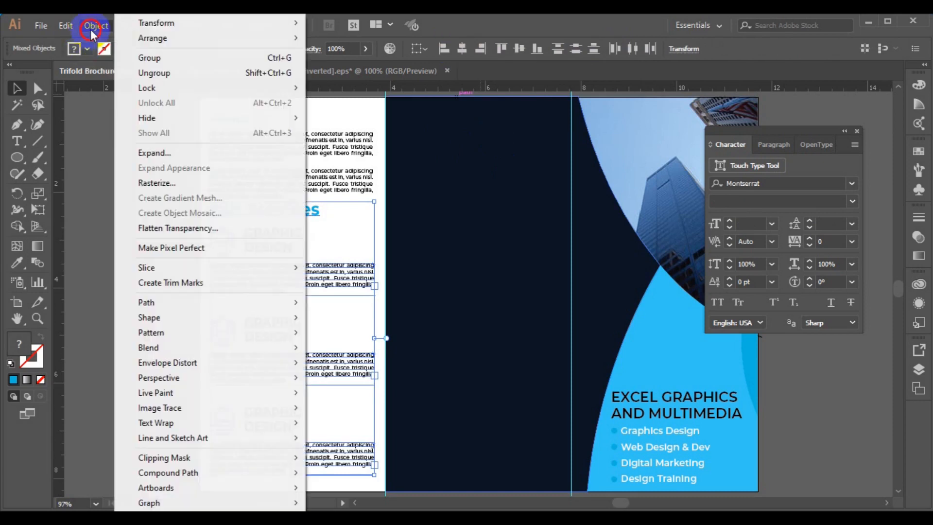
left_click(182, 58)
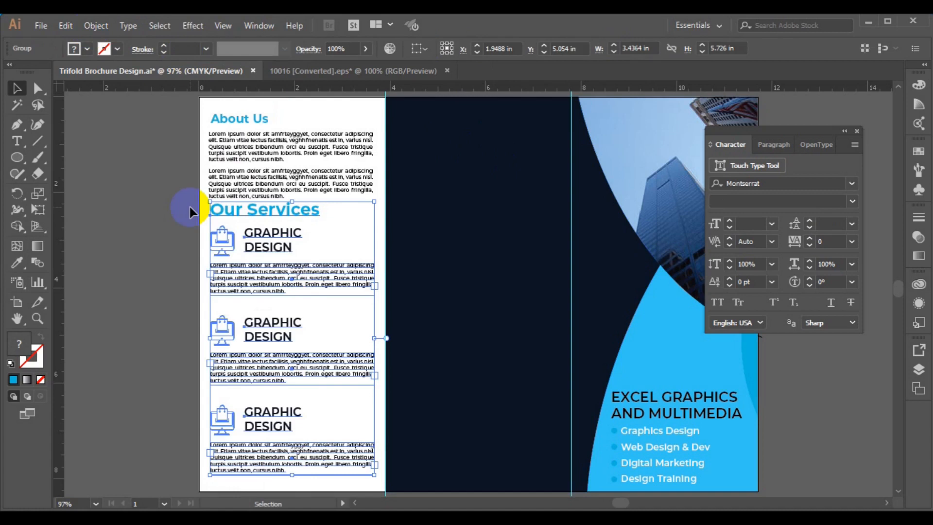
Set the About Us heading to 25 pt, choosing 24 pt and stepping up one point.
left_click(272, 184)
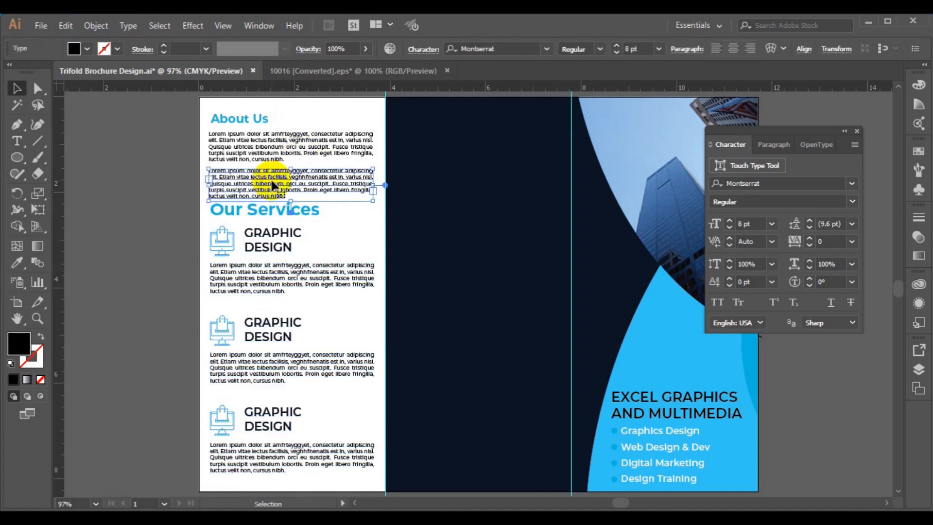
left_click(285, 150)
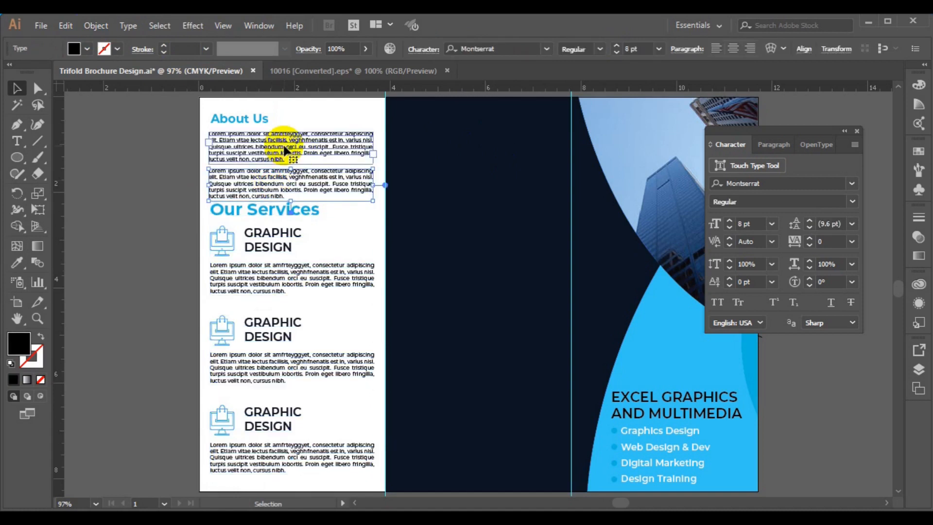
left_click(261, 122)
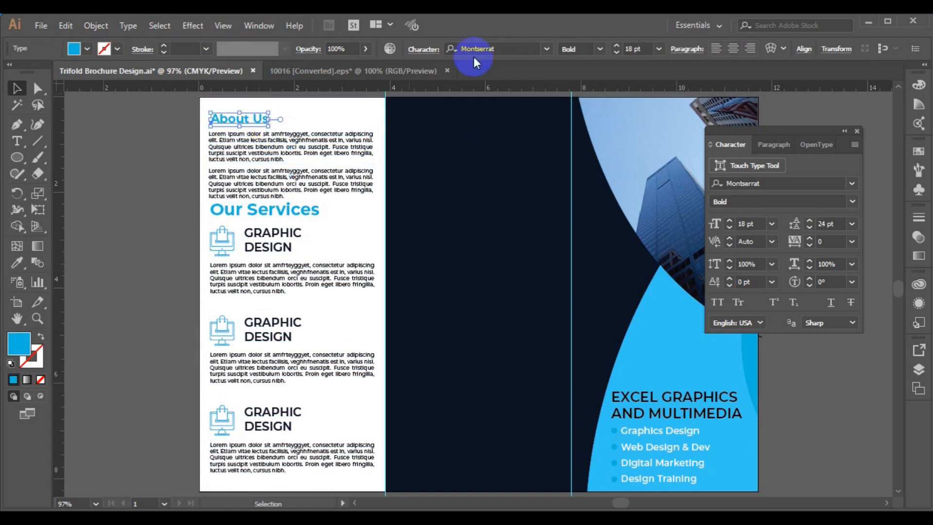
left_click(658, 49)
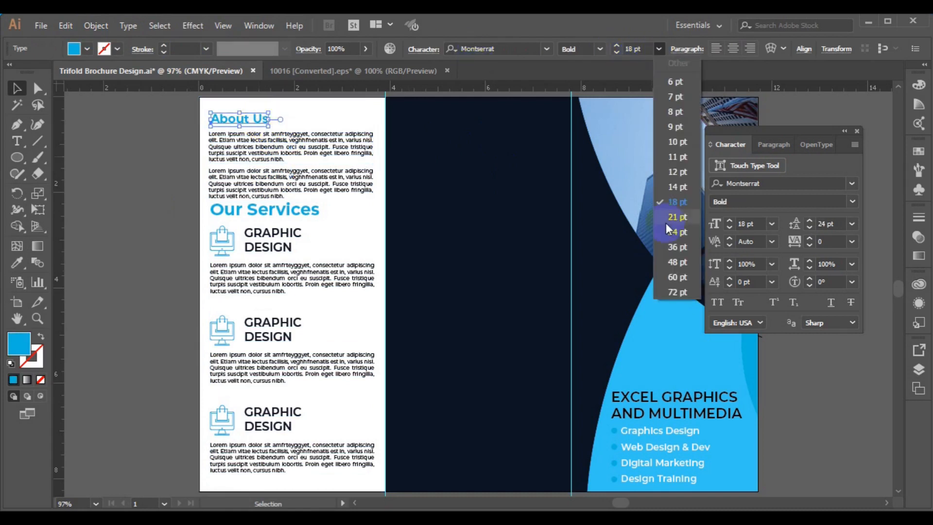
left_click(672, 237)
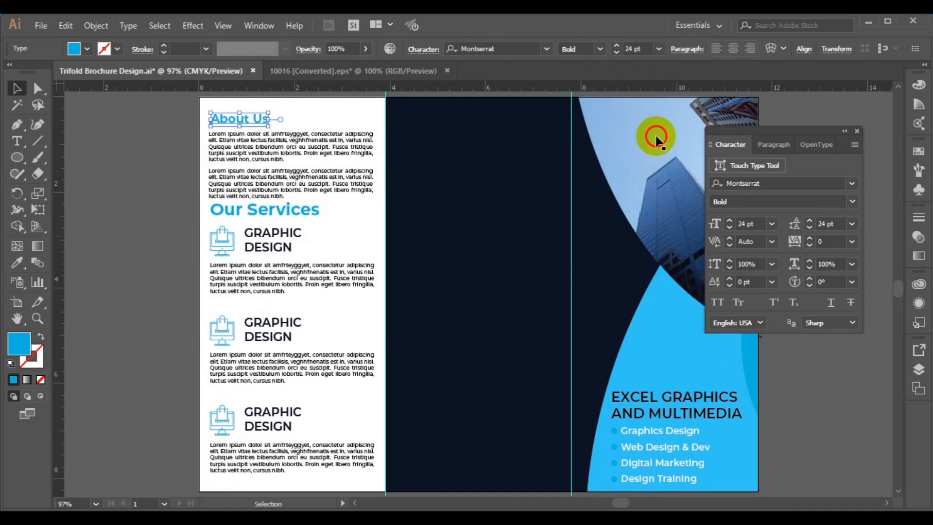
left_click(617, 46)
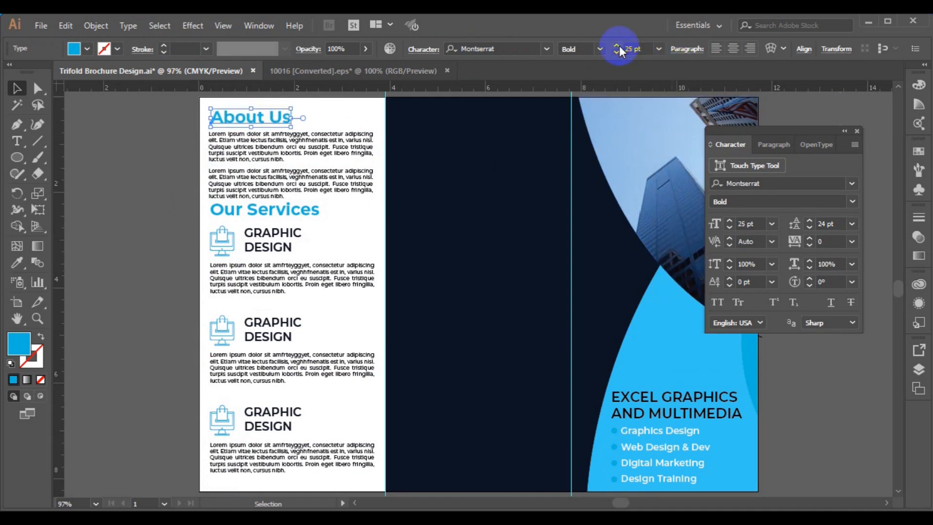
Left-align the About Us heading with the first paragraph beneath it.
left_click(261, 156, "shift")
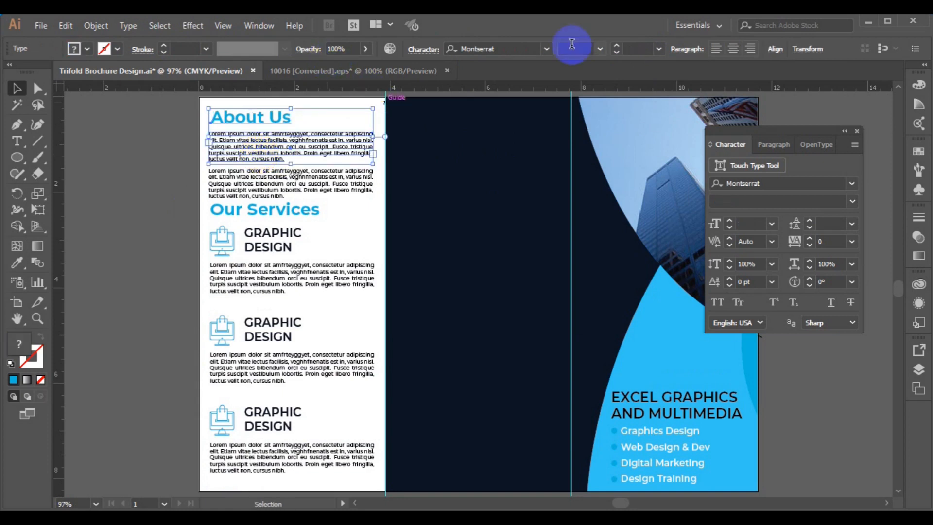
left_click(772, 54)
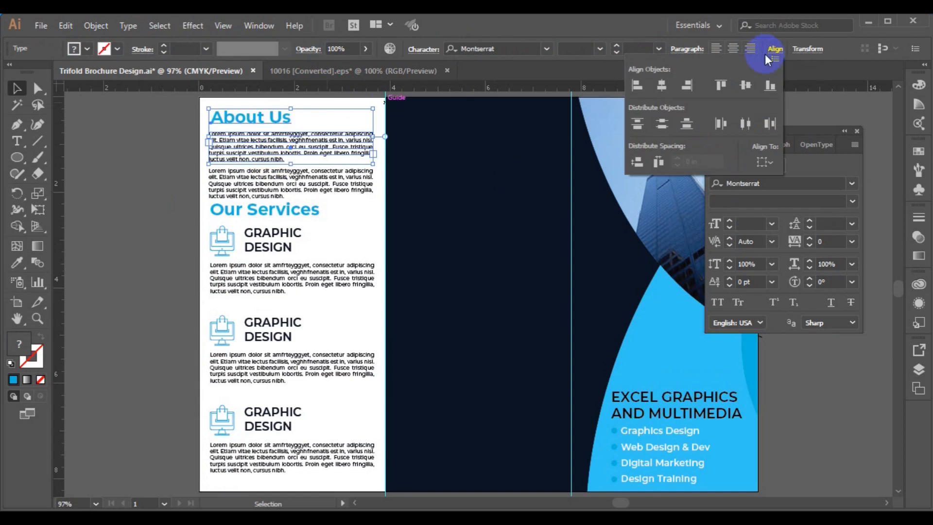
left_click(635, 89)
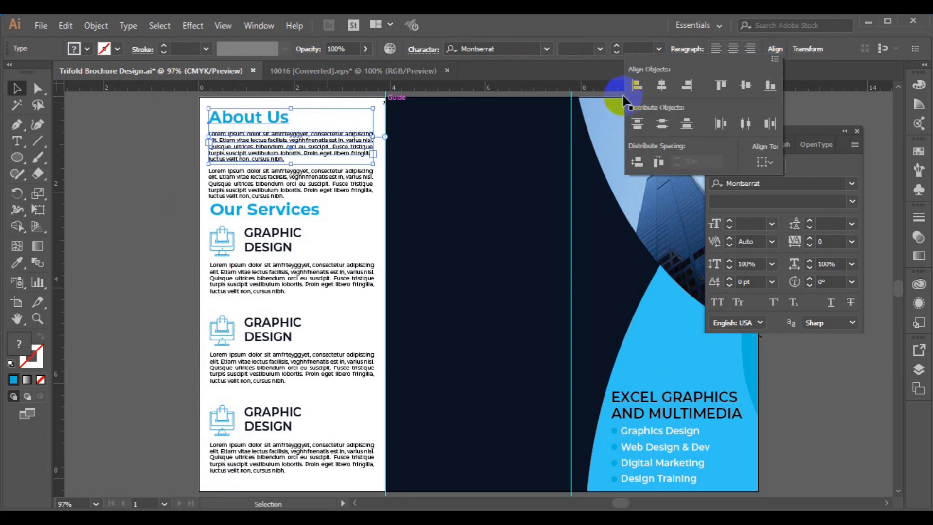
Group the About Us heading and both paragraphs, left-aligned, into one About Us group.
left_click(102, 33)
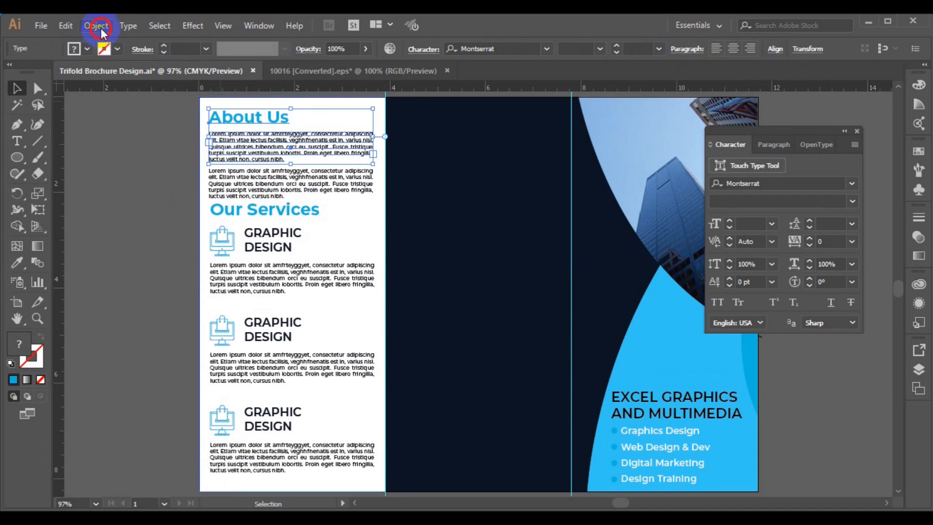
left_click(172, 54)
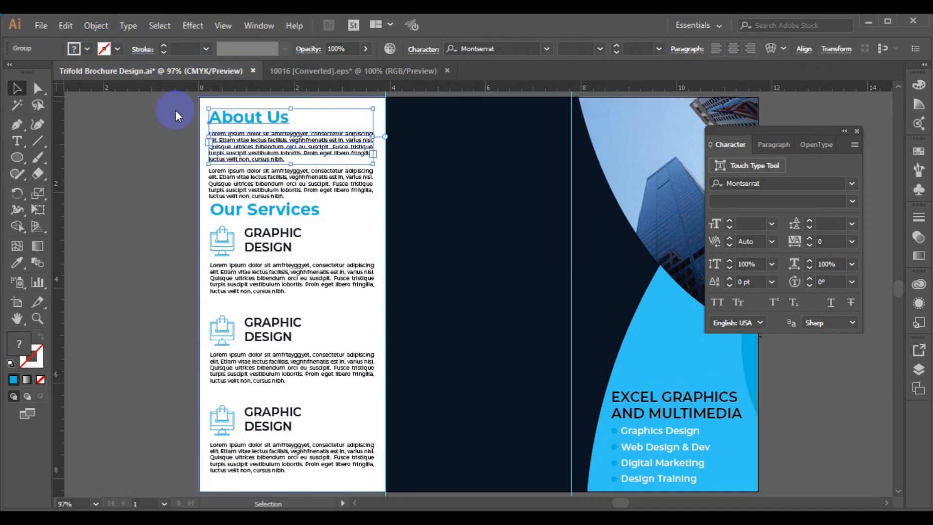
left_click(267, 193, "shift")
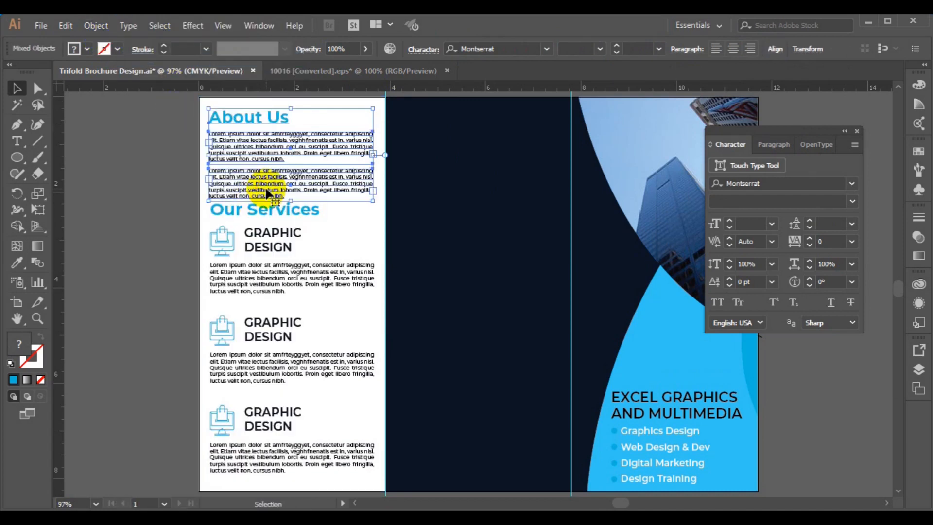
left_click(776, 50)
left_click(641, 86)
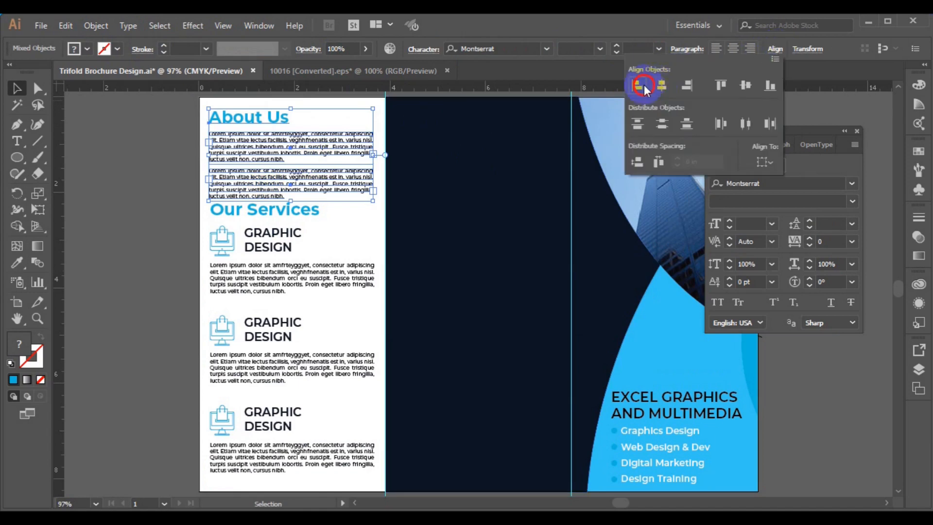
left_click(97, 28)
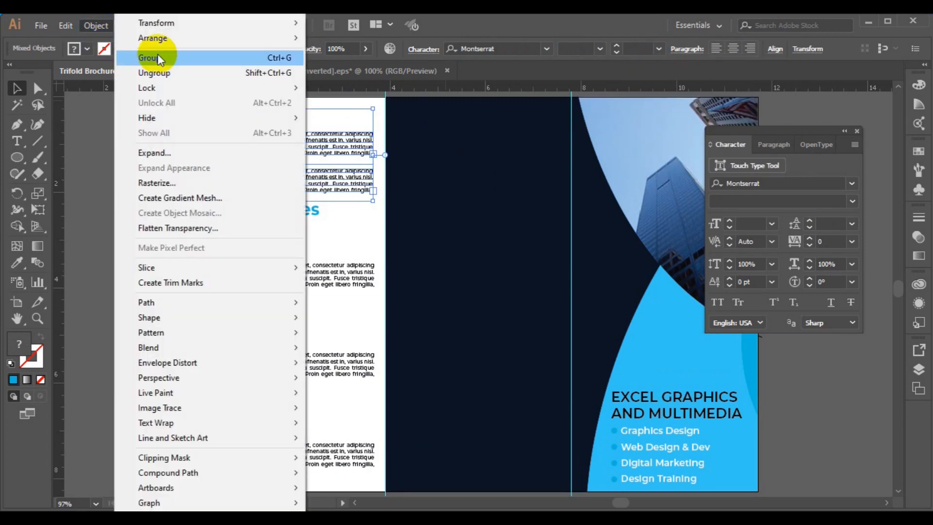
left_click(157, 54)
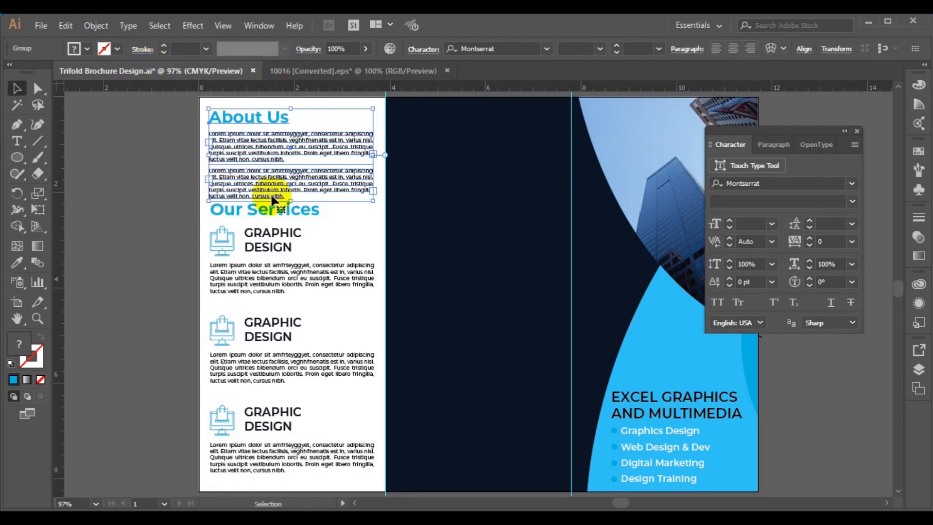
Left-align the About Us group with the Our Services group.
left_click(262, 209)
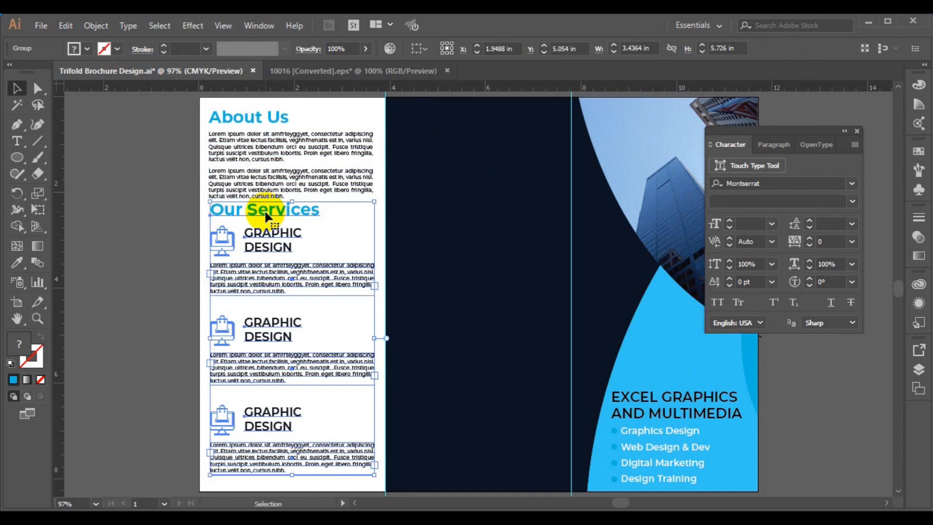
left_click(269, 160, "shift")
left_click(439, 51)
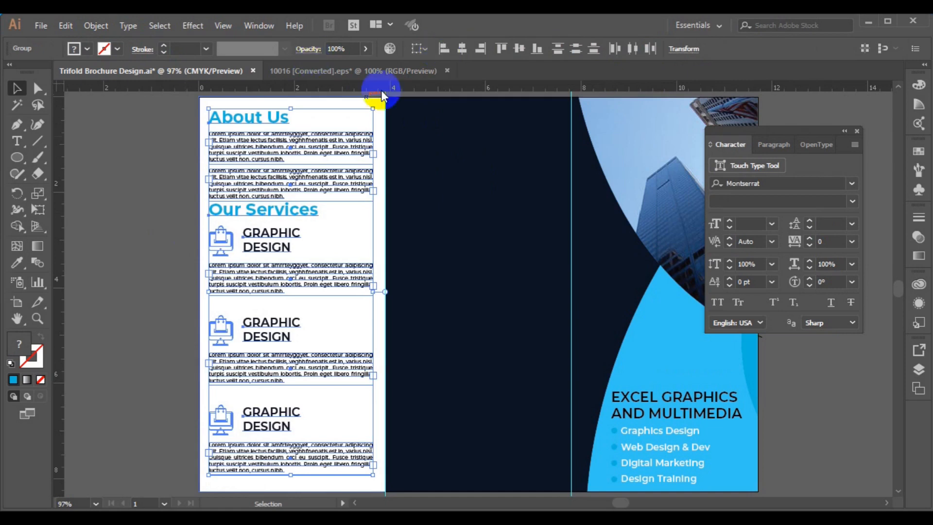
Group the About Us and Our Services content and centre it horizontally and vertically on the white panel.
left_click(95, 25)
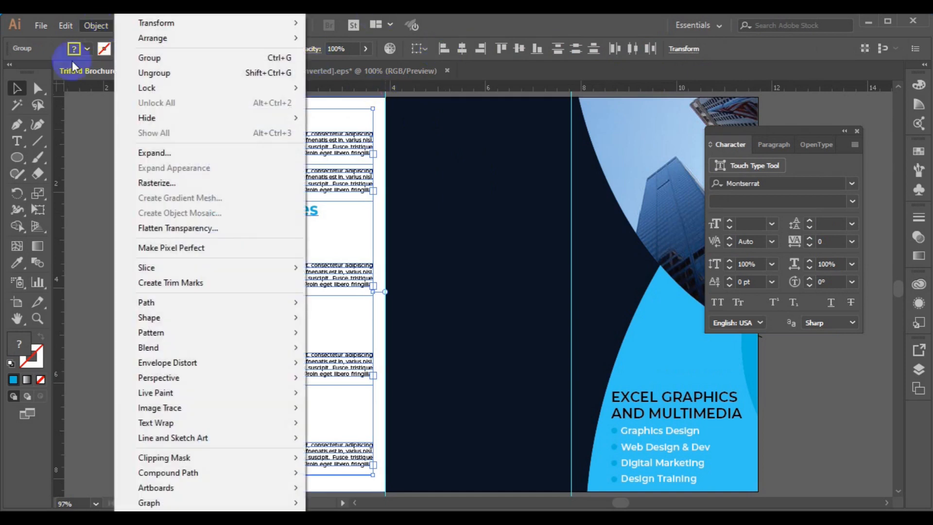
left_click(173, 59)
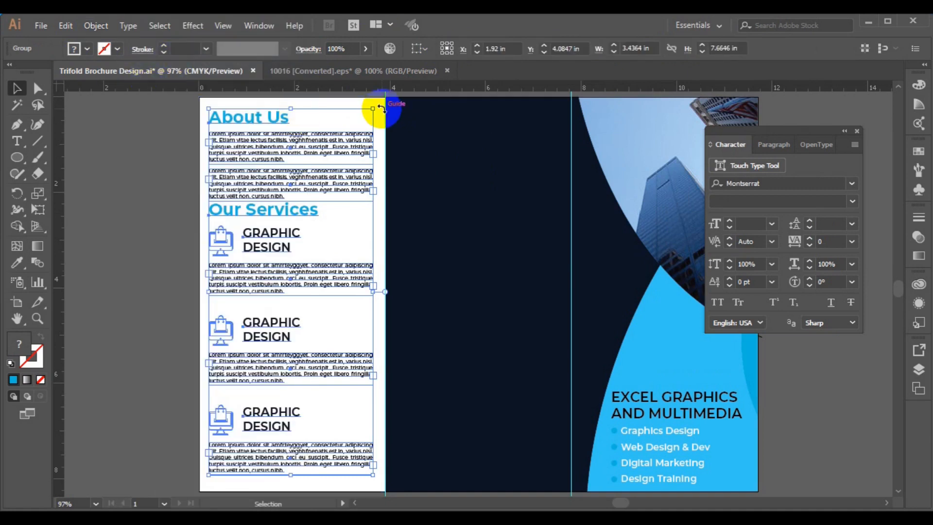
left_click(342, 100, "shift")
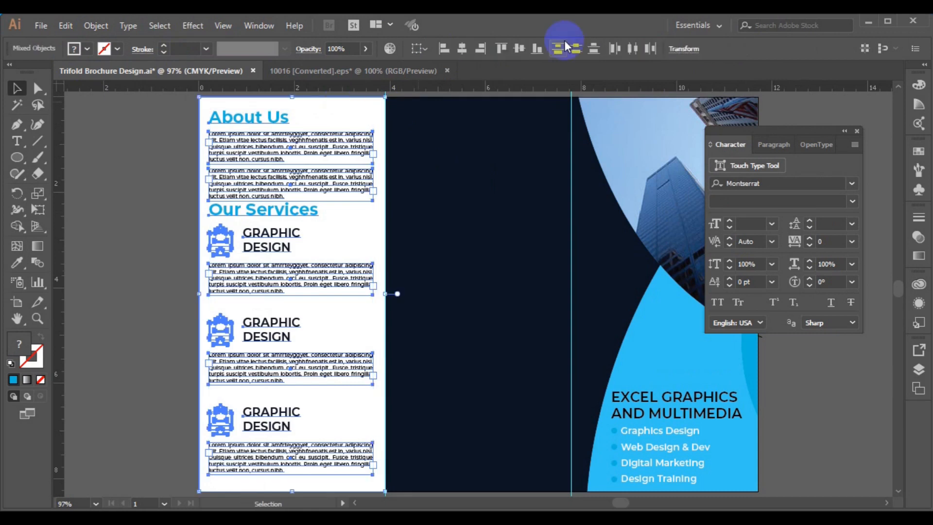
left_click(469, 51)
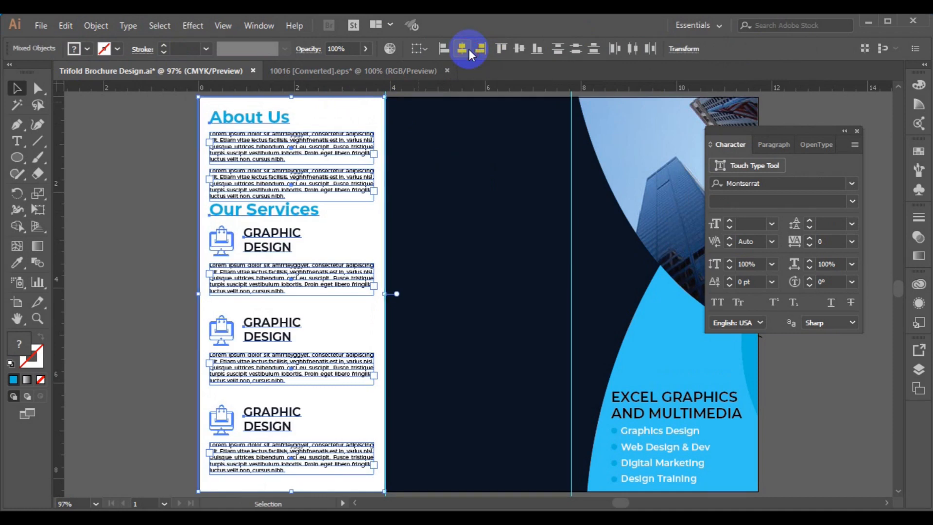
left_click(519, 48)
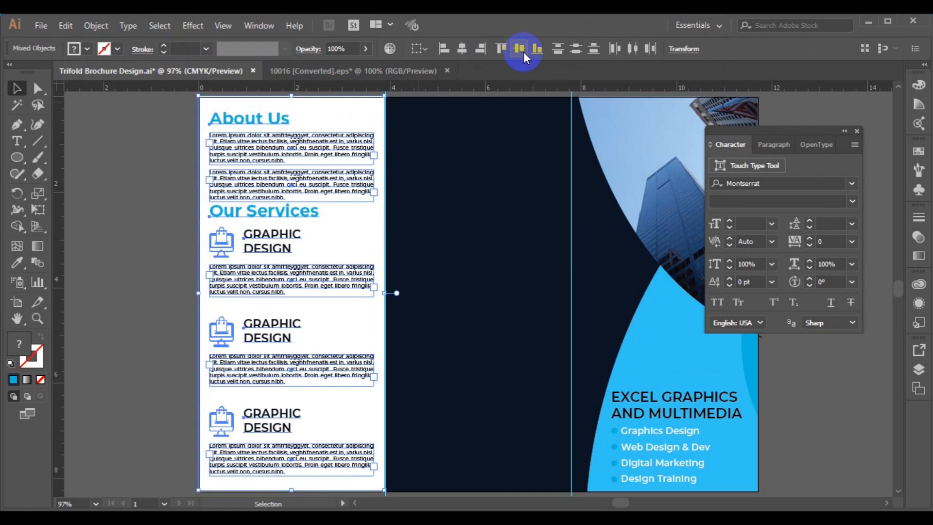
left_click(523, 51)
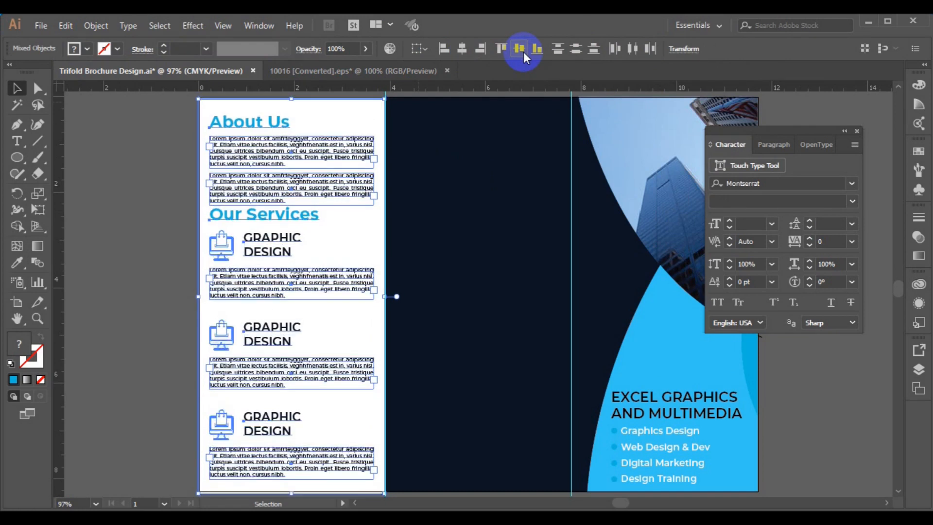
Reapply vertical centring to the services column and deselect everything.
left_click(524, 52)
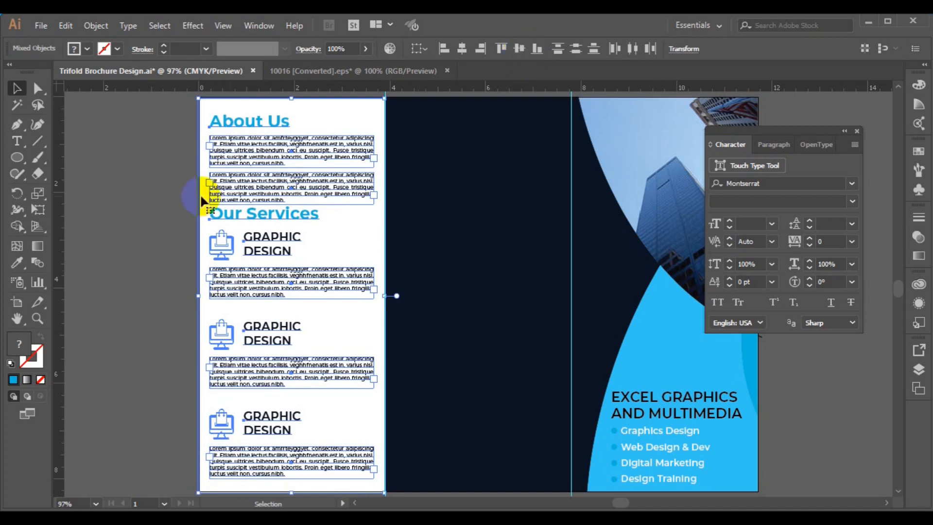
left_click(148, 216)
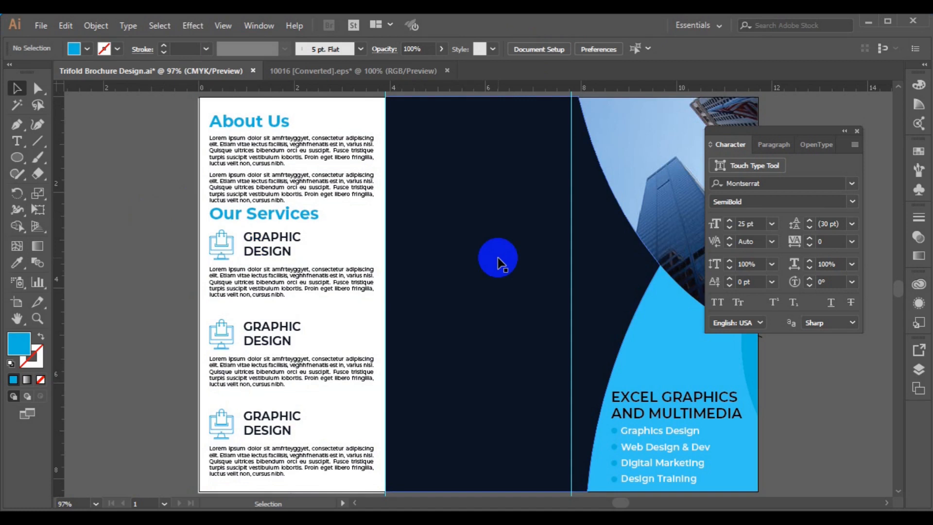
left_click(41, 26)
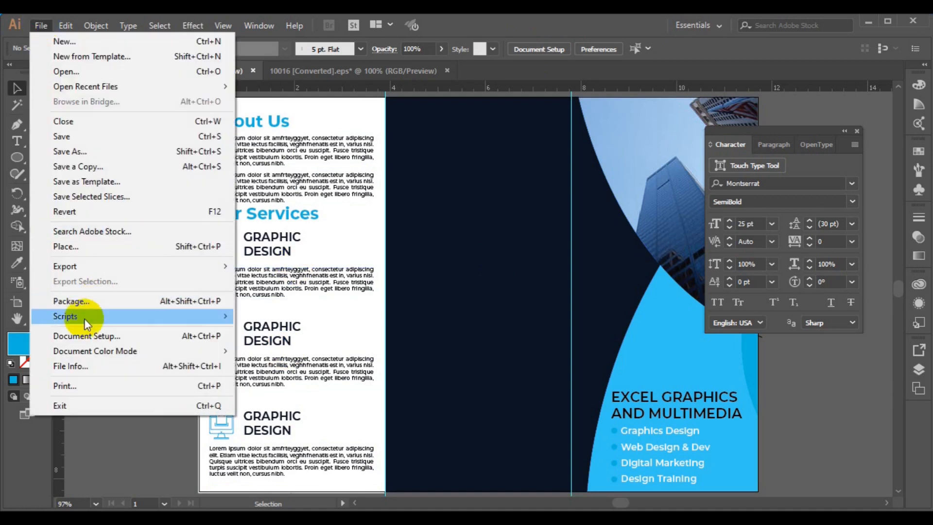
Place the qr-code image from the freepik stockpoto folder using the Place dialog.
left_click(80, 246)
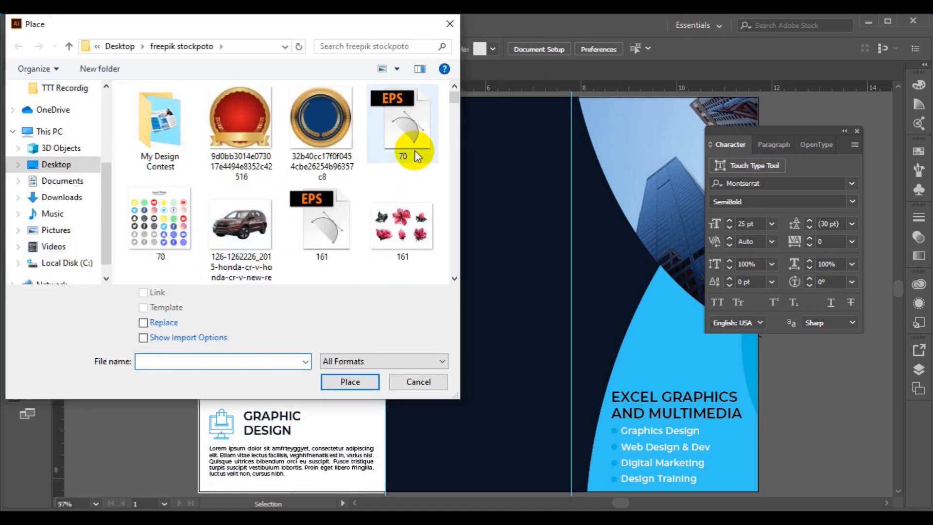
scroll(457, 142, "down", 10)
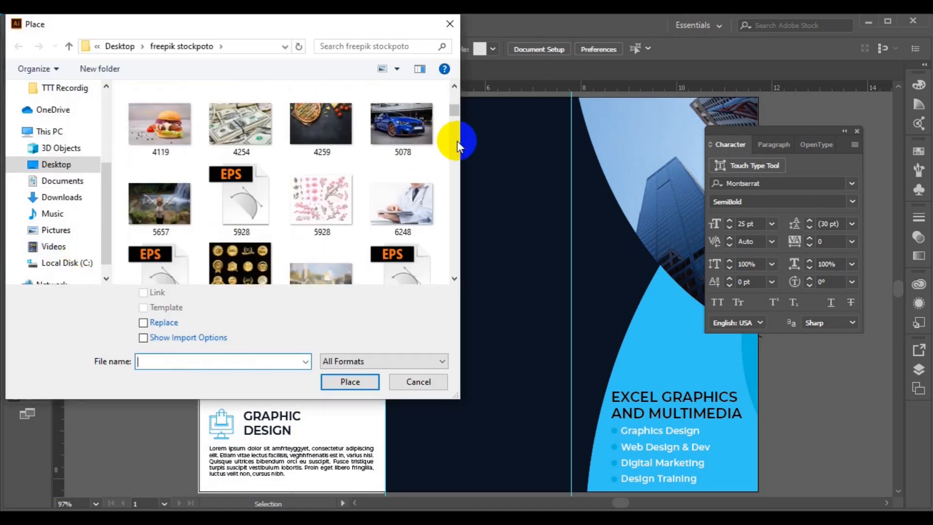
scroll(457, 142, "down", 8)
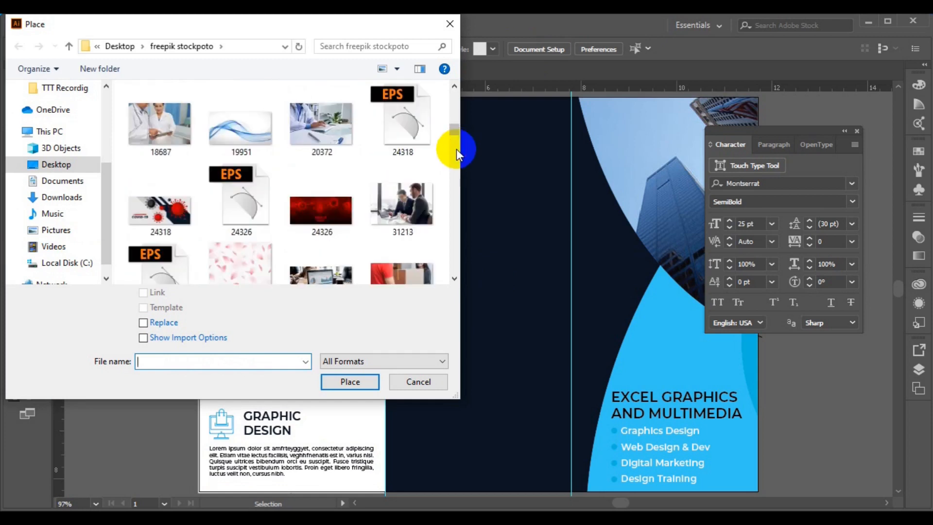
scroll(456, 160, "down", 6)
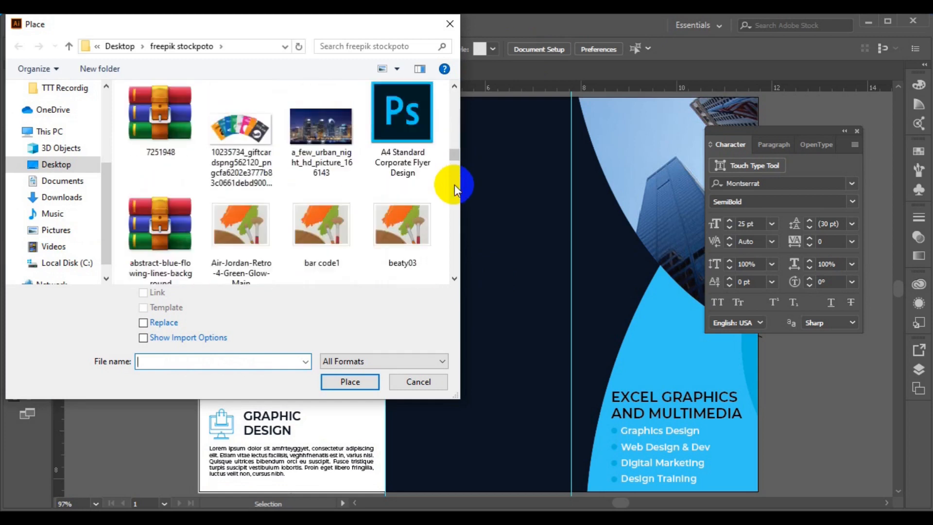
scroll(453, 184, "down", 10)
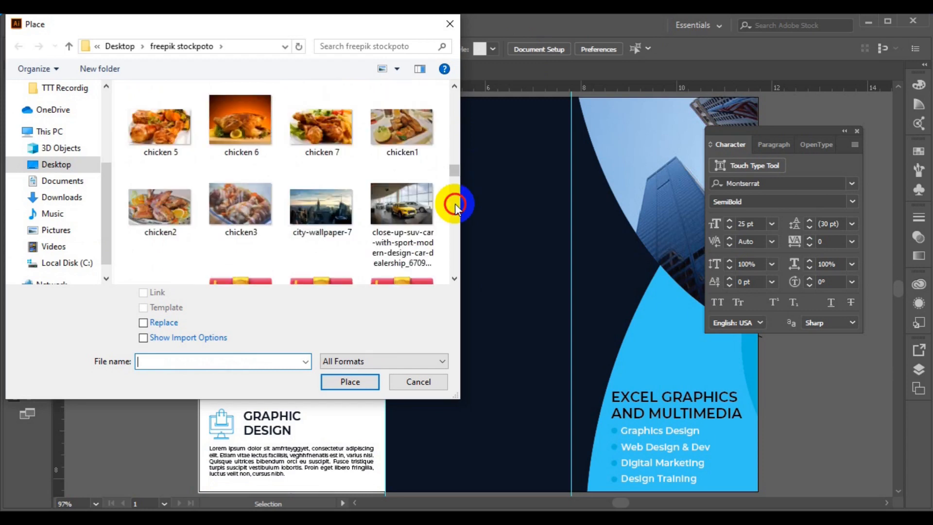
scroll(454, 203, "down", 2)
scroll(456, 220, "down", 12)
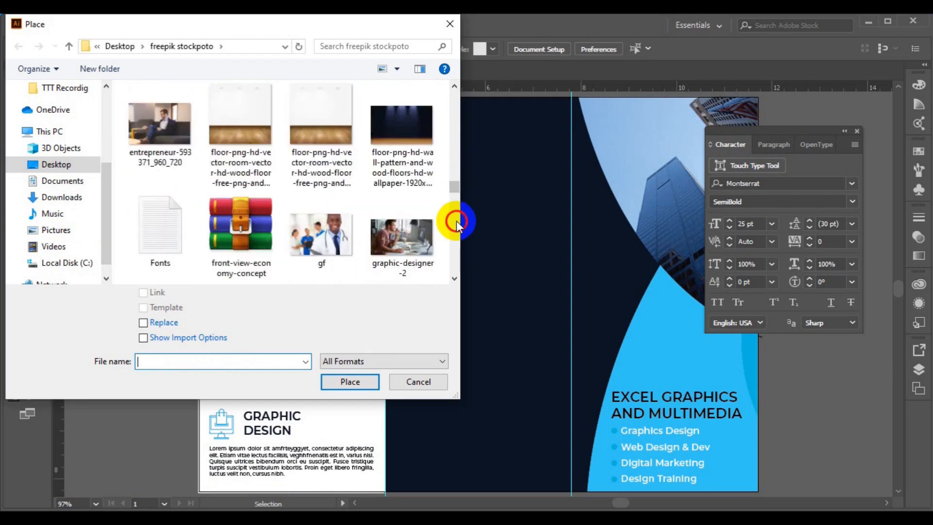
scroll(457, 221, "down", 10)
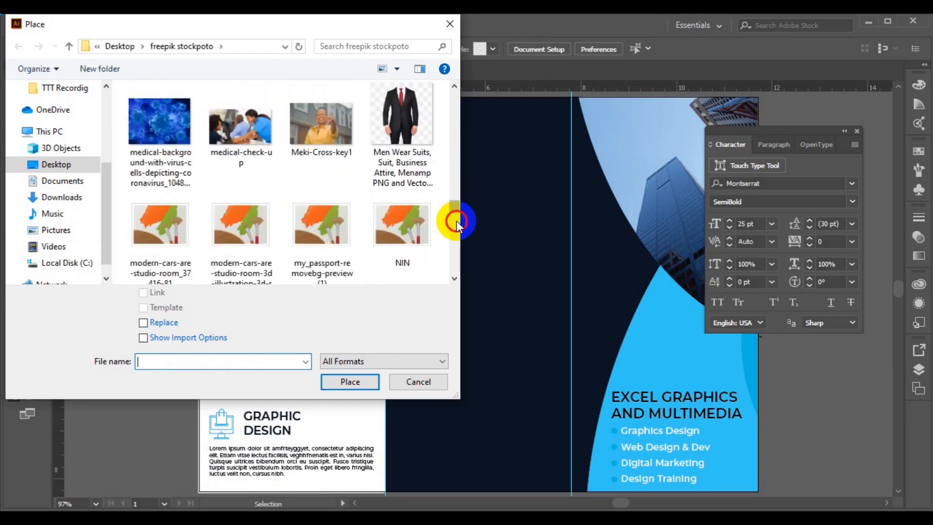
left_click_drag(456, 224, 456, 245)
left_click(457, 237)
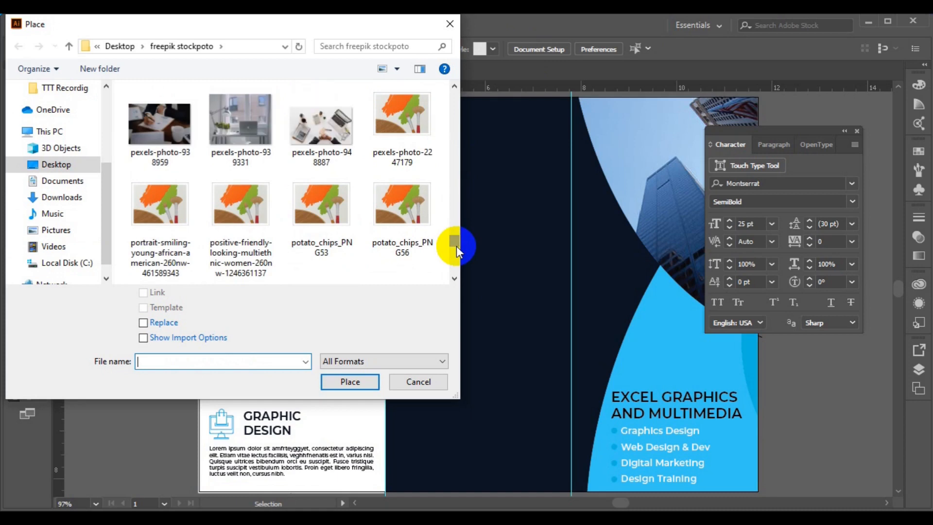
scroll(456, 253, "down", 3)
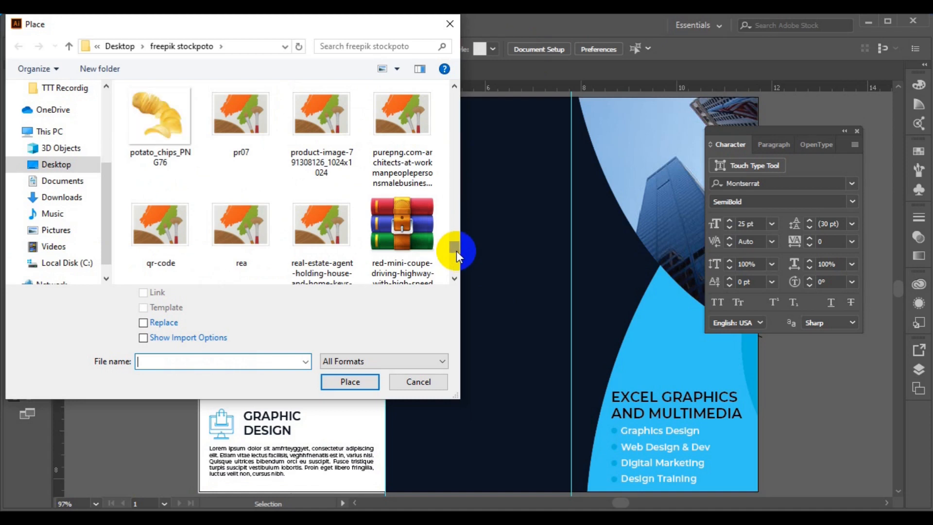
mouse_move(456, 250)
left_mouse_down()
mouse_move(456, 243)
mouse_move(454, 252)
left_mouse_up()
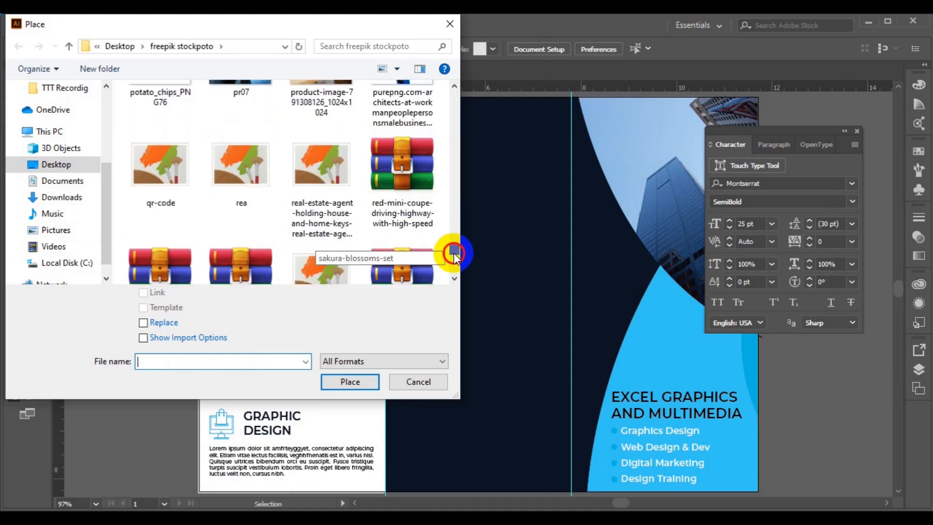
left_click(158, 189)
left_click(340, 383)
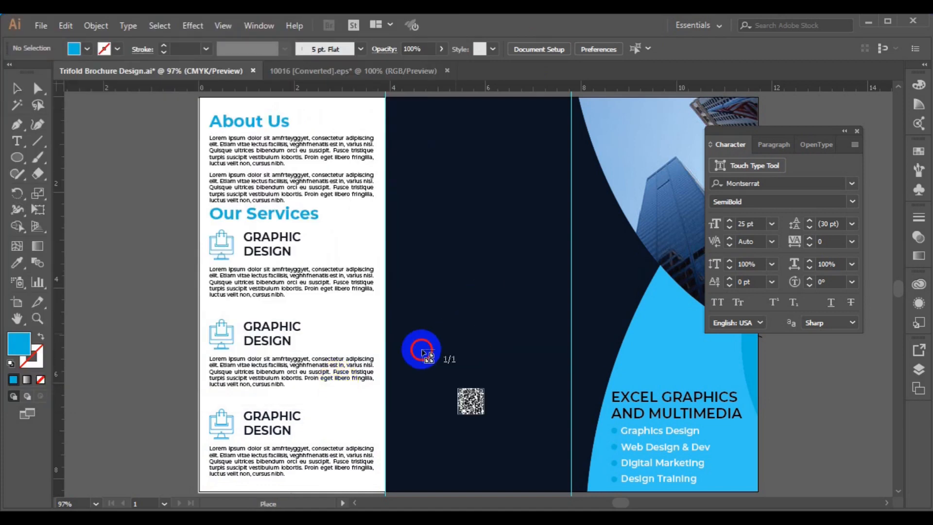
Drop the QR code into the lower dark middle panel and nudge it slightly right.
left_click_drag(550, 427, 599, 450)
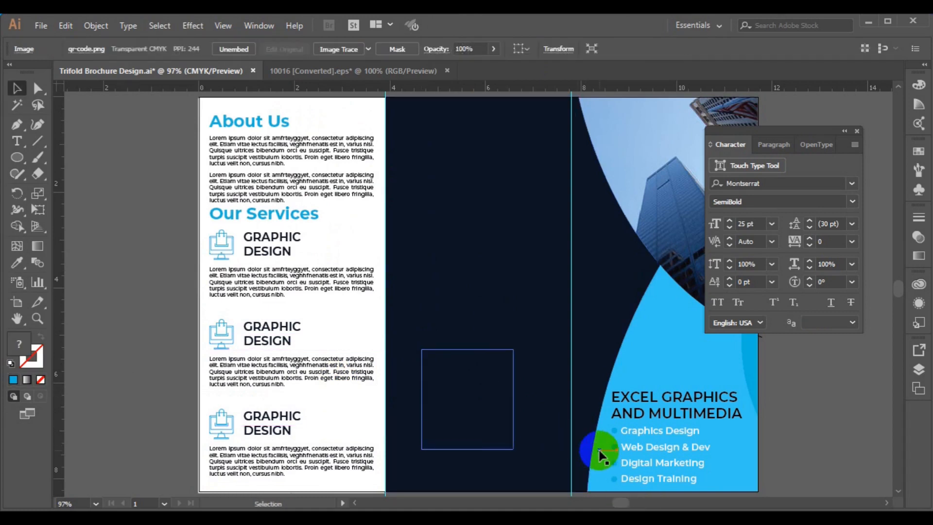
left_click(471, 388)
left_click_drag(472, 389, 475, 391)
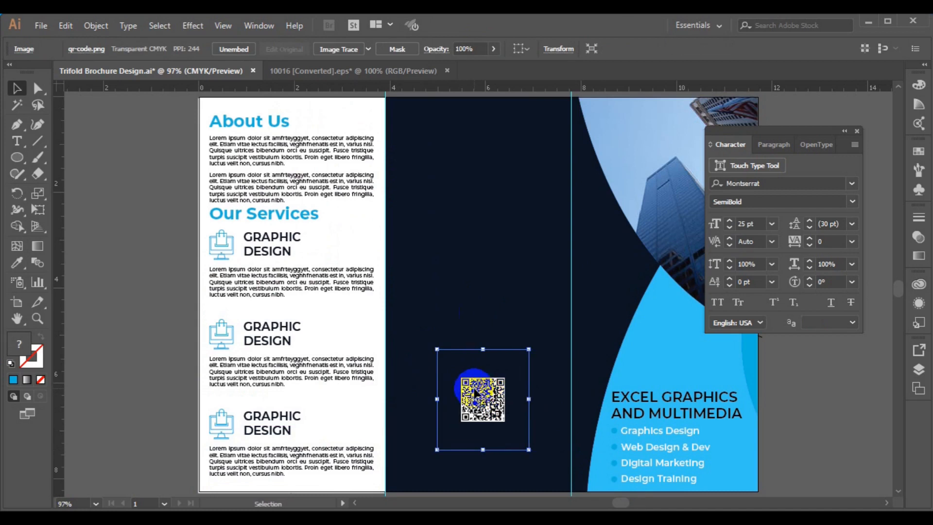
left_click(119, 306)
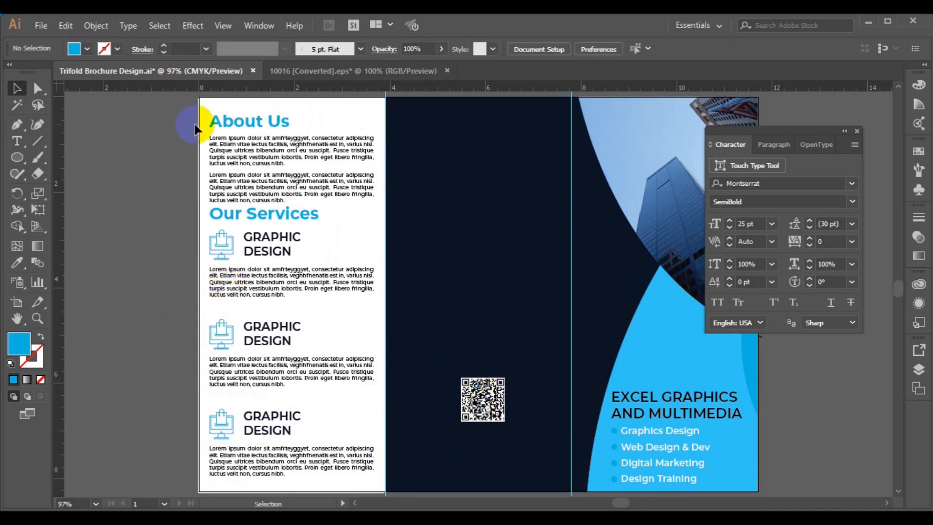
left_click(17, 141)
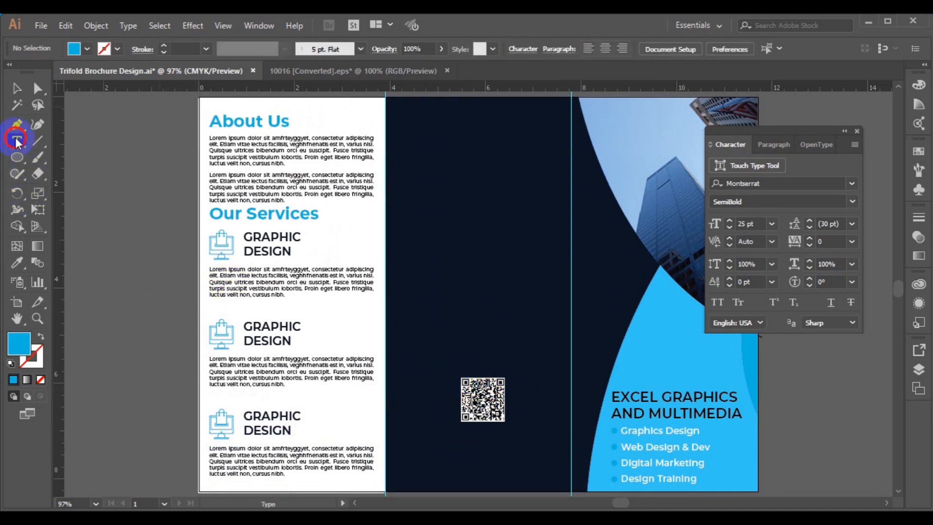
Add a white 14 pt placeholder text line near the top of the dark middle panel.
left_click(459, 188)
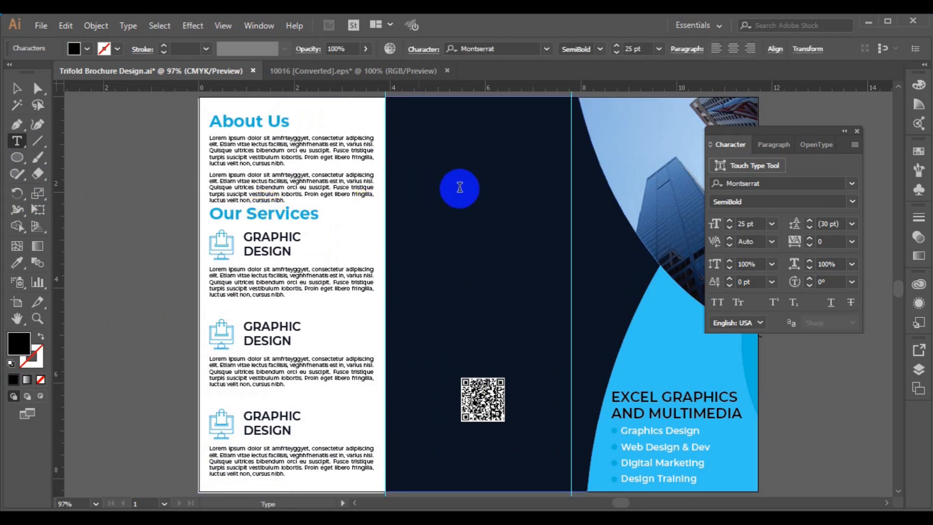
left_click(658, 49)
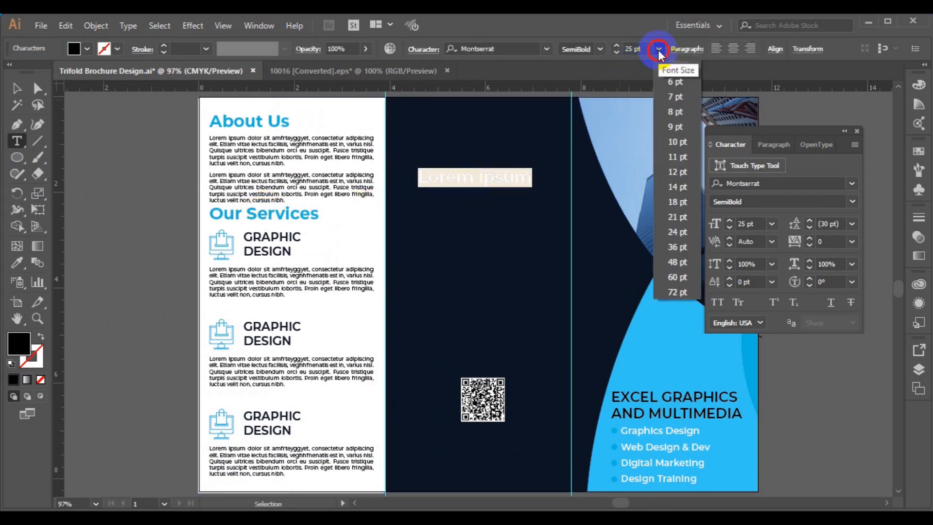
left_click(679, 187)
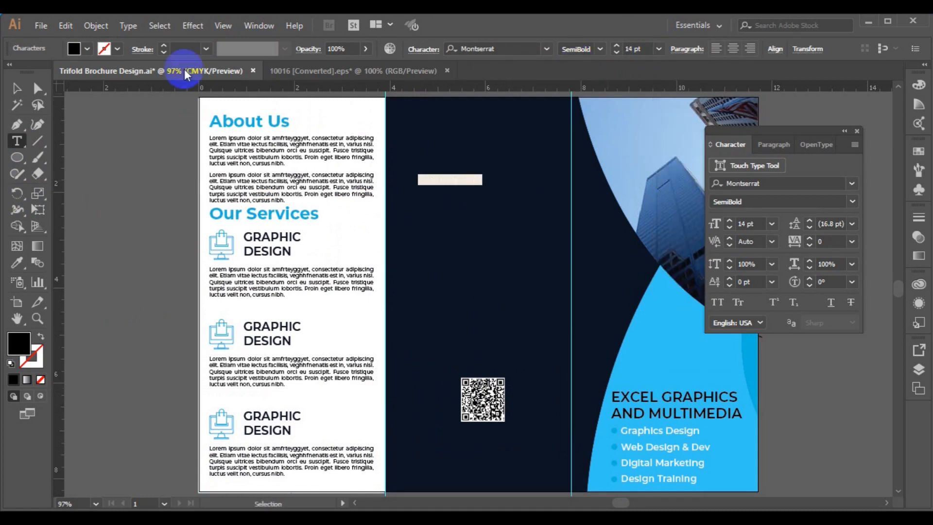
left_click(86, 49)
left_click(27, 78)
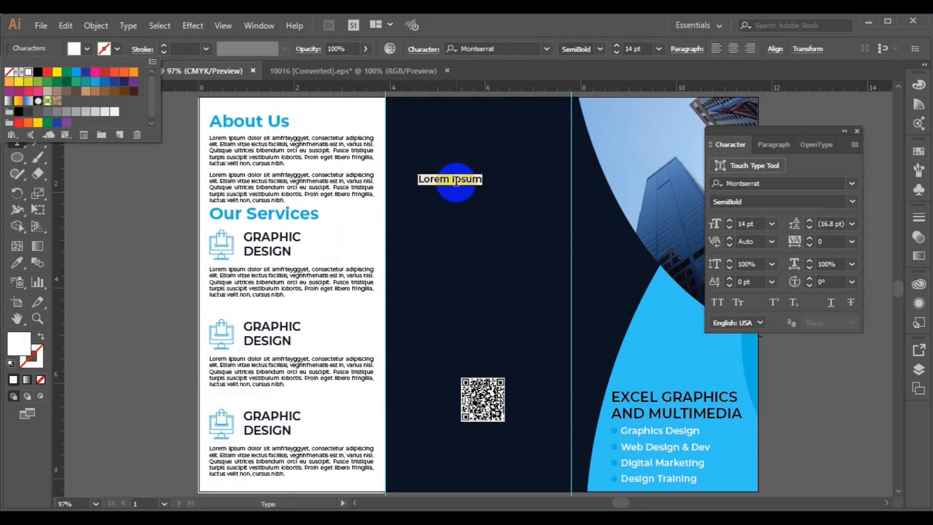
left_click(455, 180)
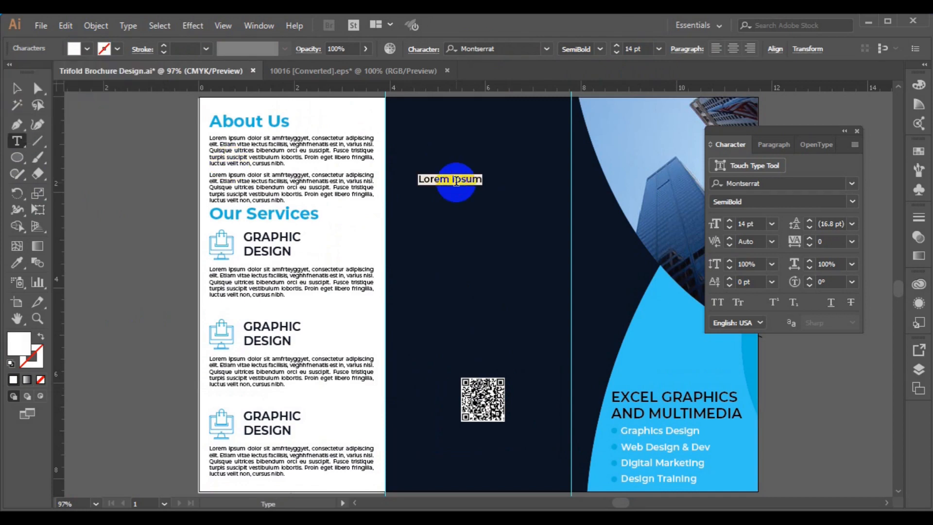
Replace the placeholder with 'Get In Touch' and colour it the curved shape's light blue.
left_click(456, 181)
triple_click(456, 181)
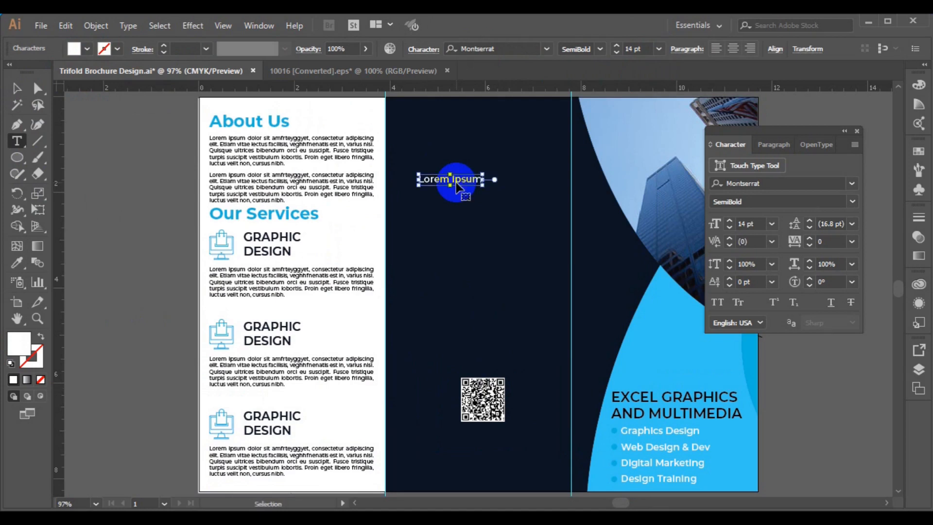
type("G")
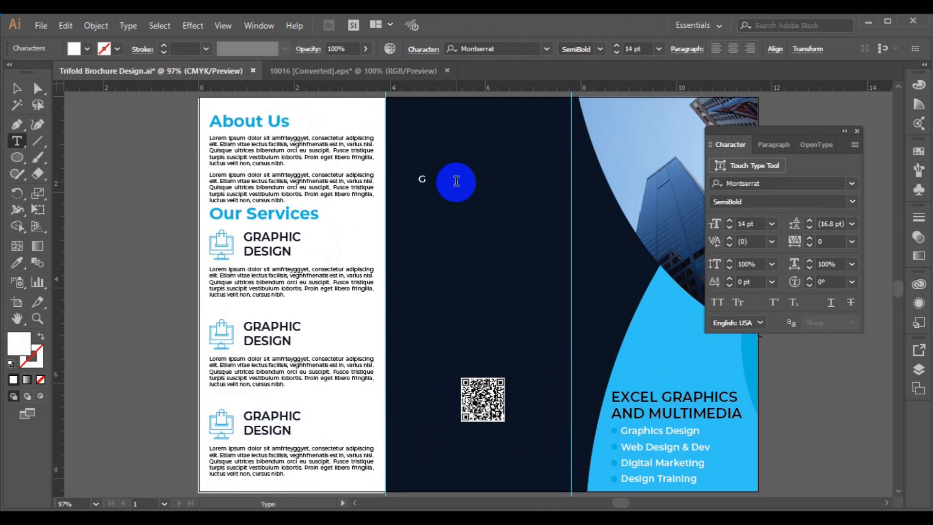
type("et In")
type("Touch")
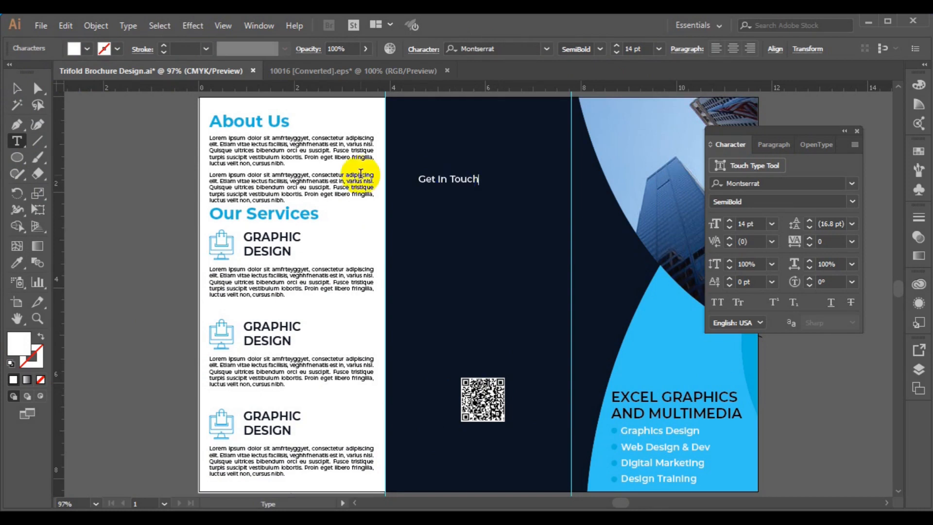
key("ctrl+a")
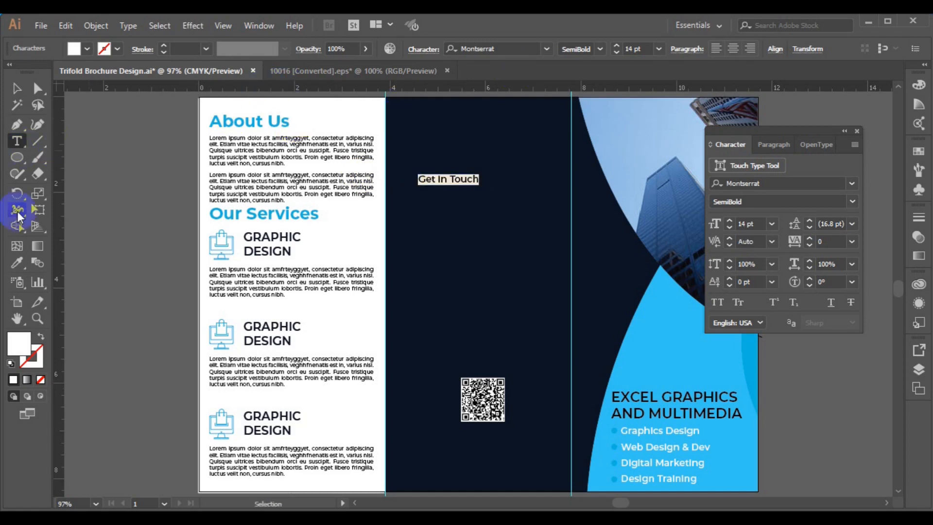
left_click(17, 264)
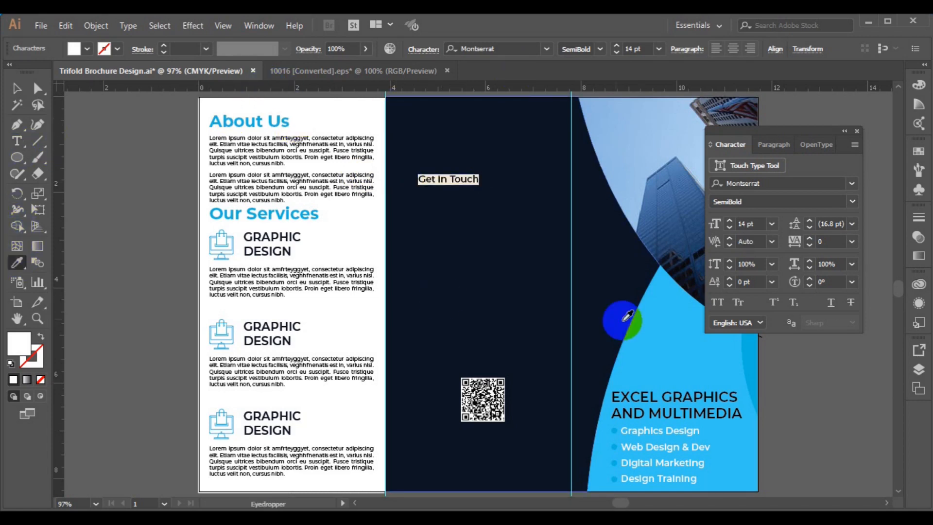
left_click(649, 340)
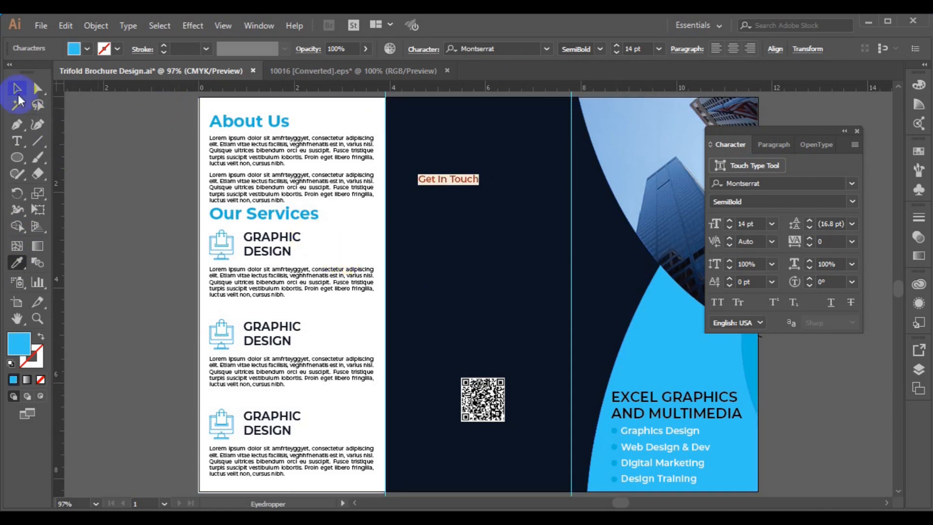
Set the Get in Touch heading to 18 pt and shift it slightly left and down.
left_click(17, 91)
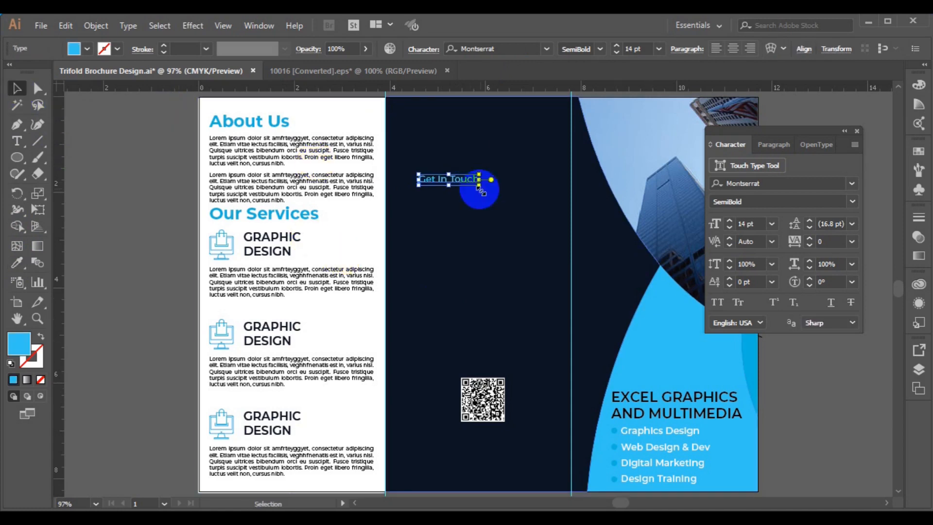
left_click(659, 48)
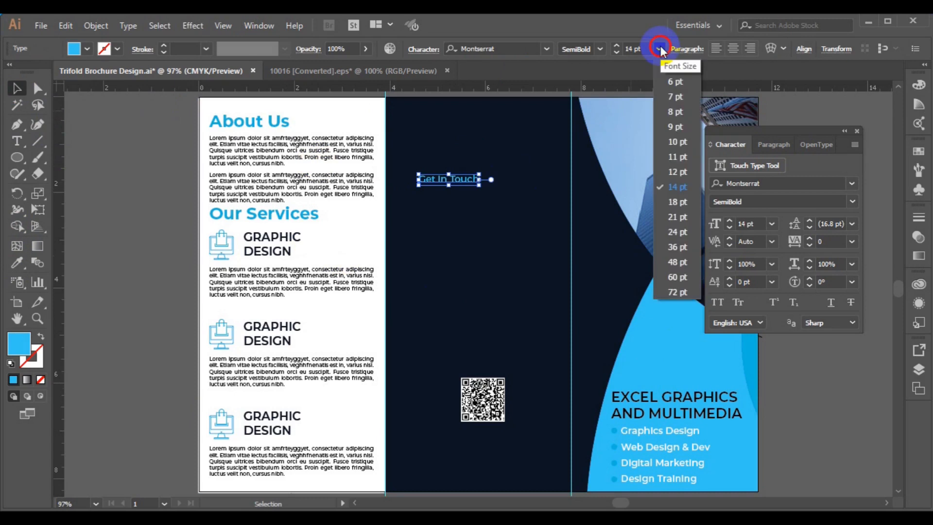
left_click(687, 203)
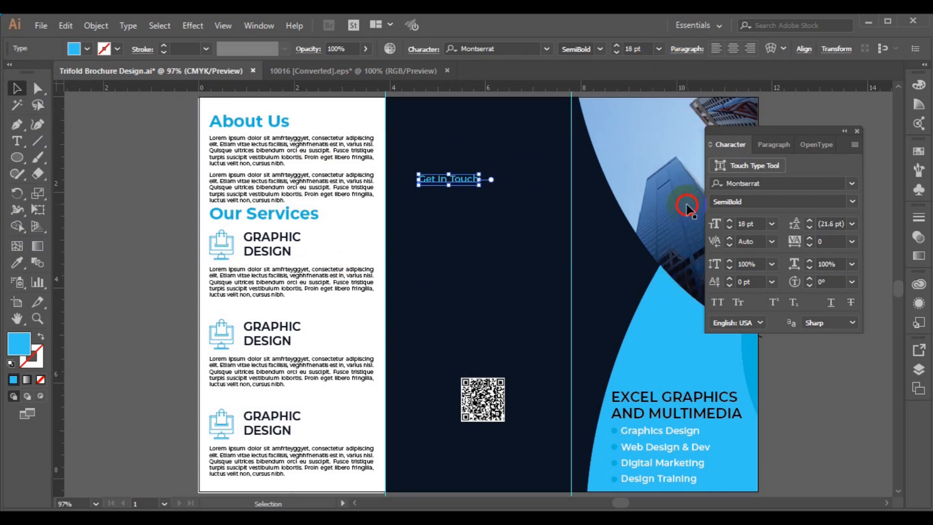
left_click(452, 178)
left_click_drag(452, 180, 441, 197)
left_click(12, 148)
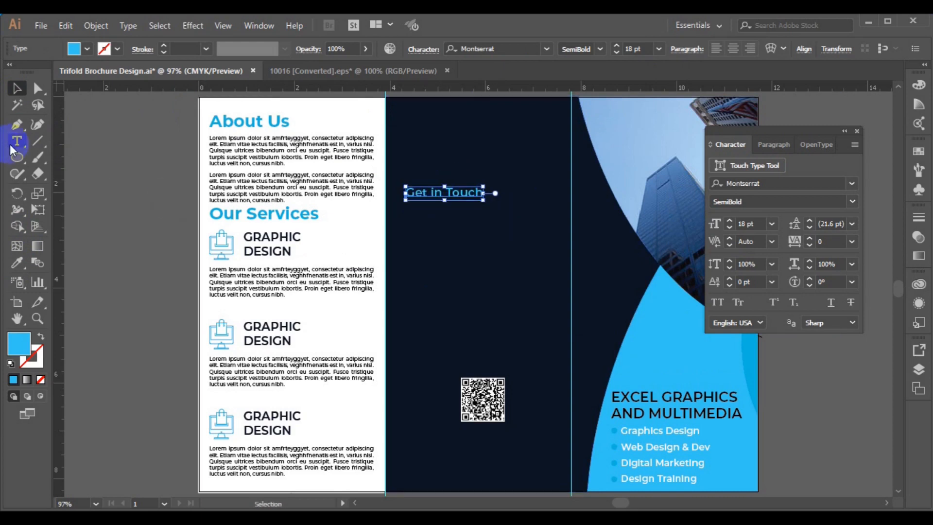
left_click(425, 276)
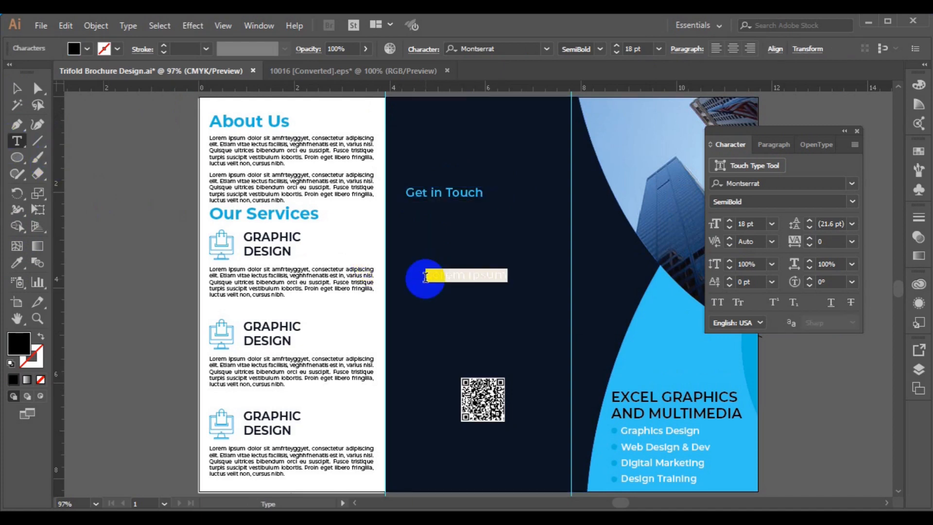
Replace the placeholder with the telephone number and an Office line.
key("BackSpace")
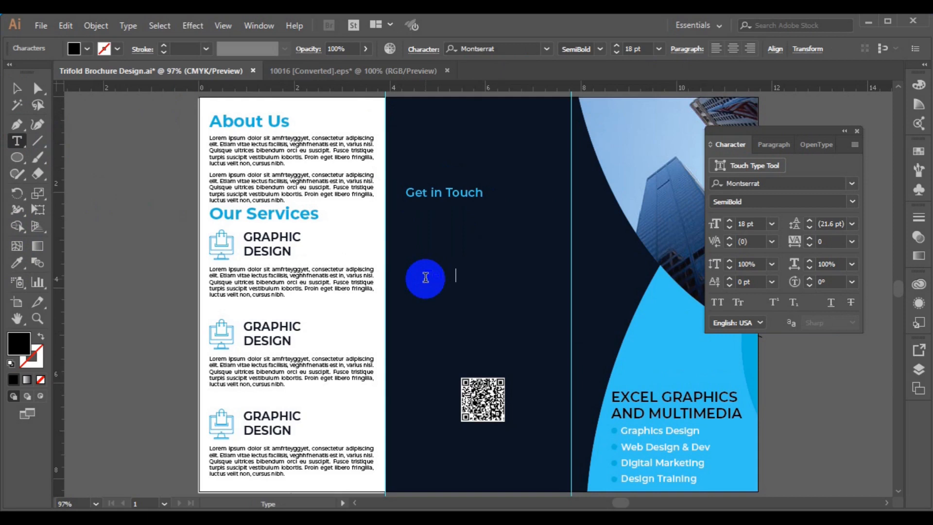
type("Off")
type("ice")
Make all the contact text white.
left_click(426, 277)
key("ctrl+a")
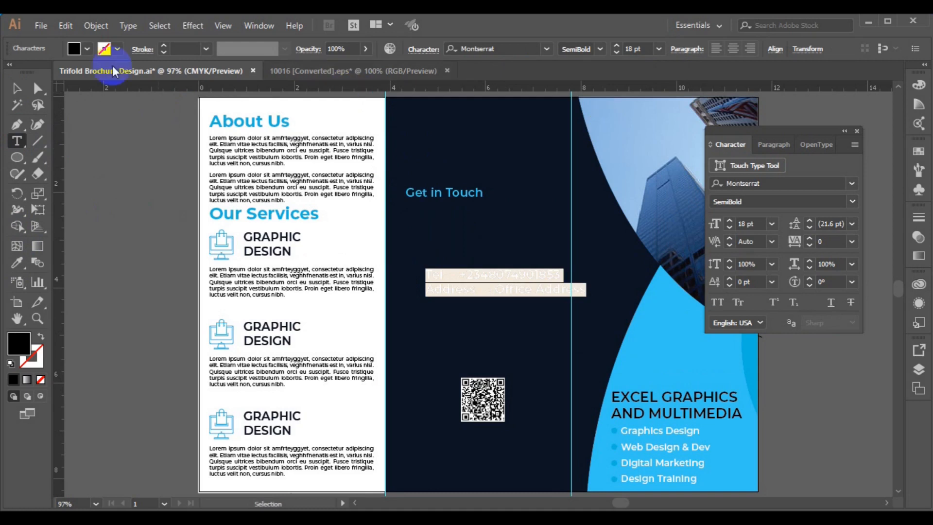
left_click(87, 48)
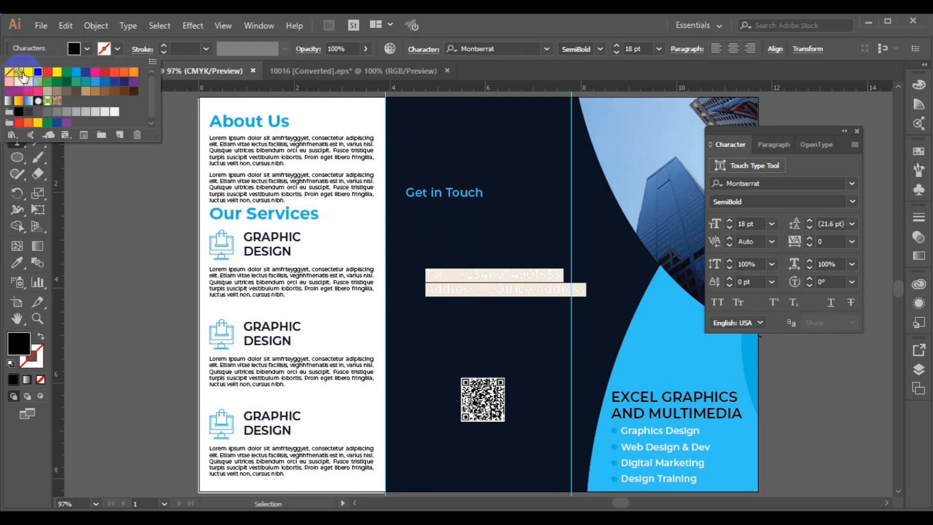
left_click(29, 72)
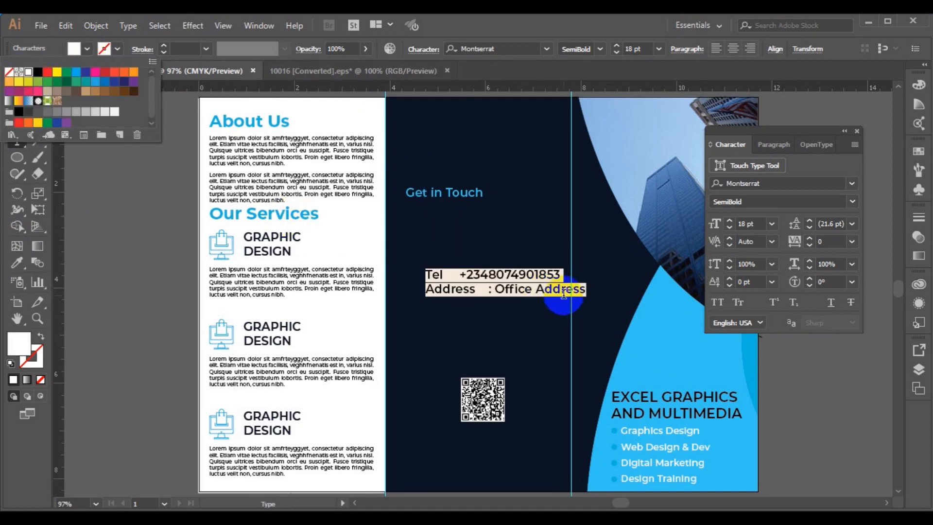
left_click(586, 292)
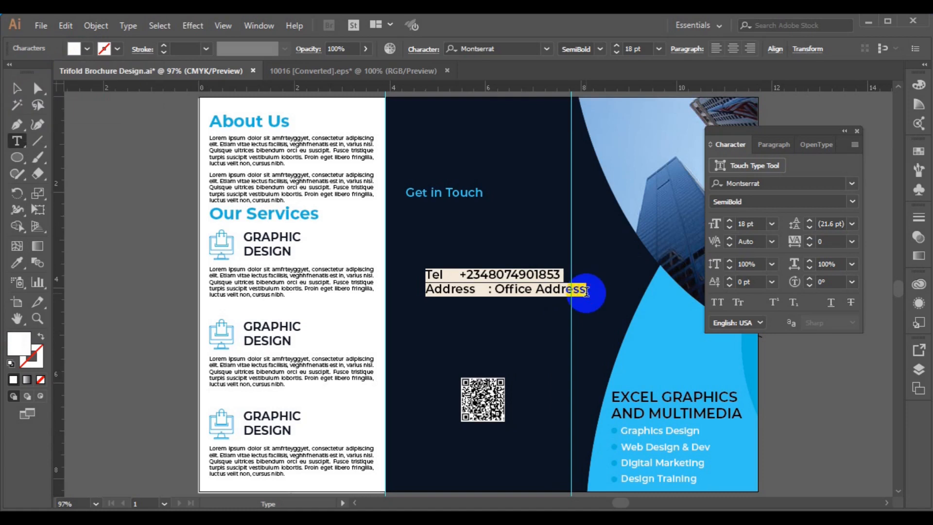
Complete the 'Office Address Here' line and add a line with the office location.
left_click(587, 291)
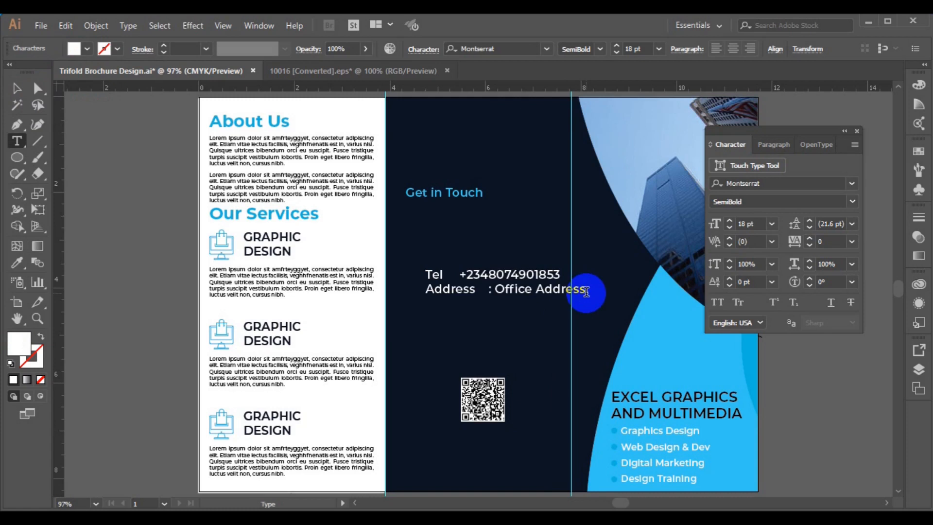
type("Here")
key("Return")
type("+23401")
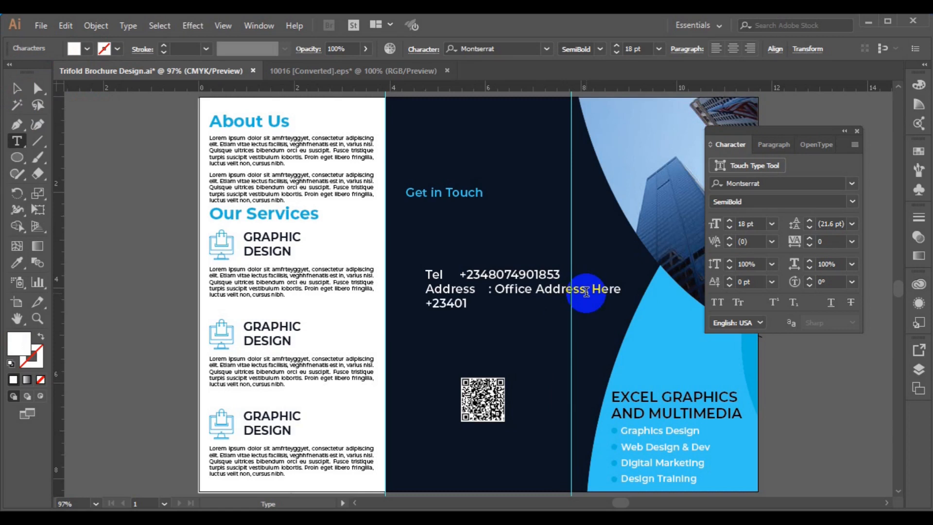
key("Left")
key("Left")
type("Lagos ")
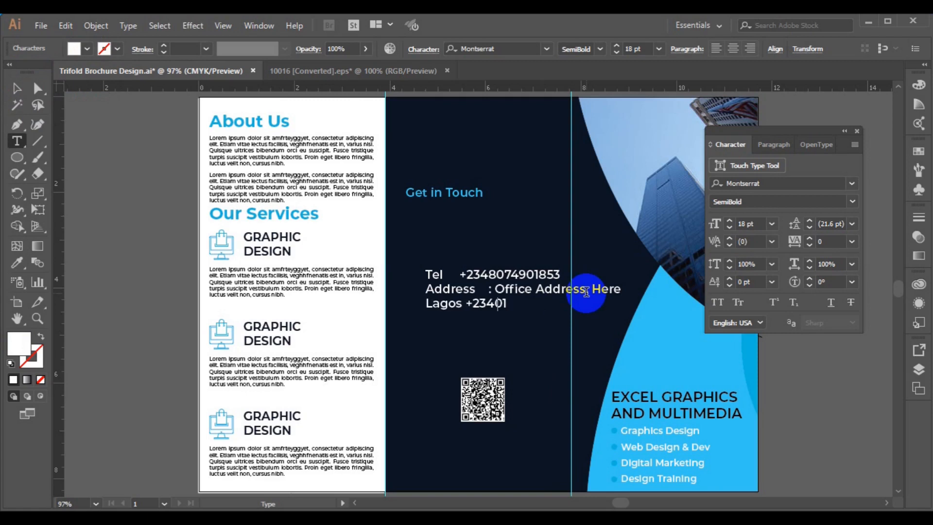
type("State")
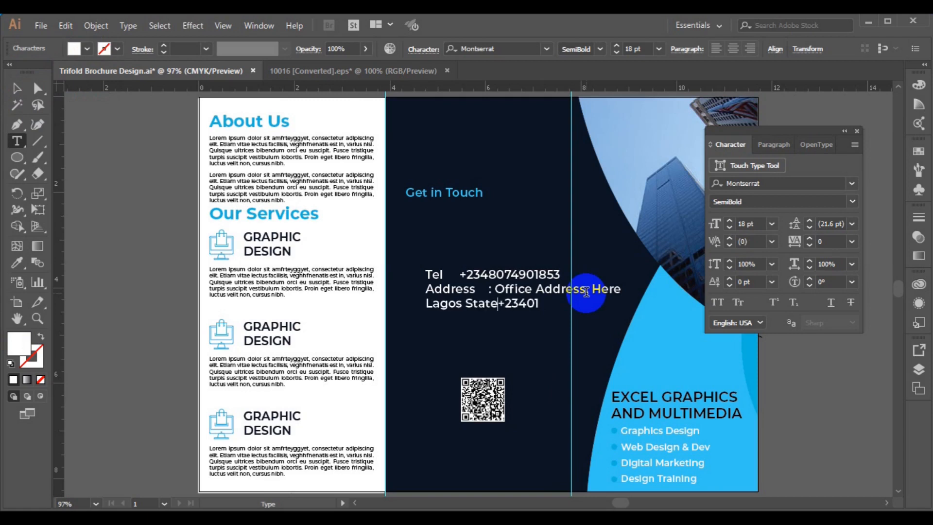
type(", Nigeria")
Add a comma after Address and a new Email line with the contact e-mail address.
left_click(587, 291)
type(",")
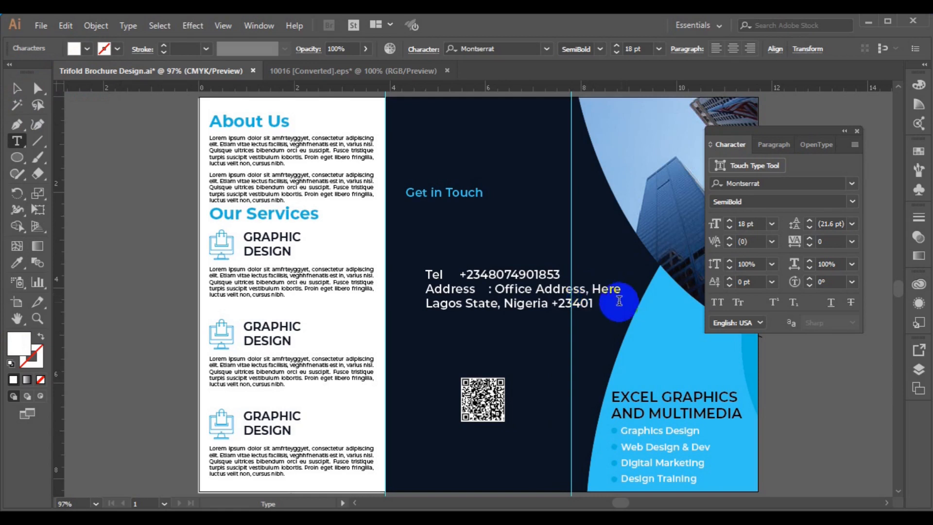
key("Return")
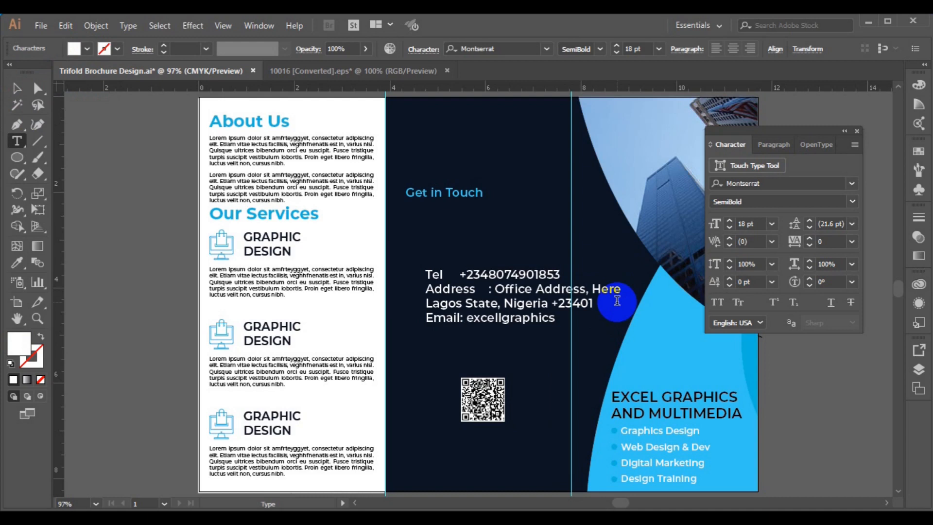
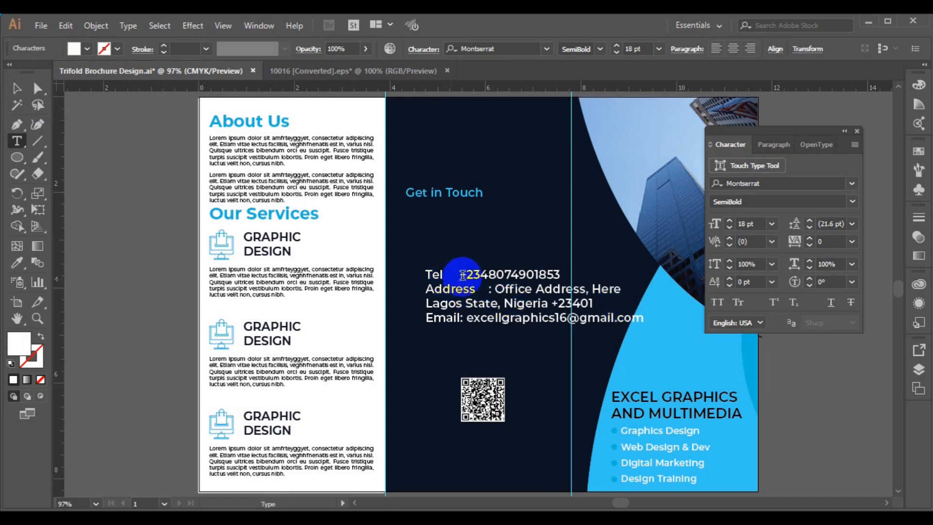
Add a colon after Tel and remove the colon before Office in the contact details.
left_click(446, 274)
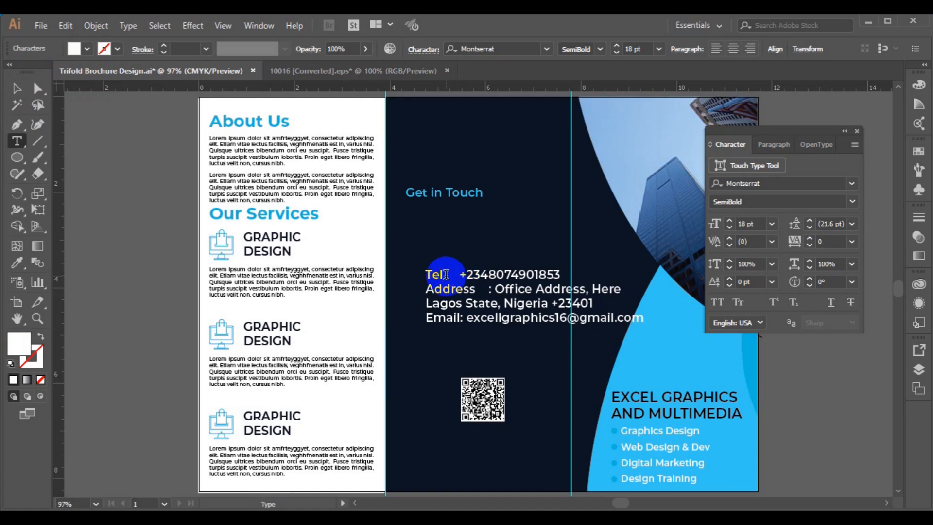
type(":")
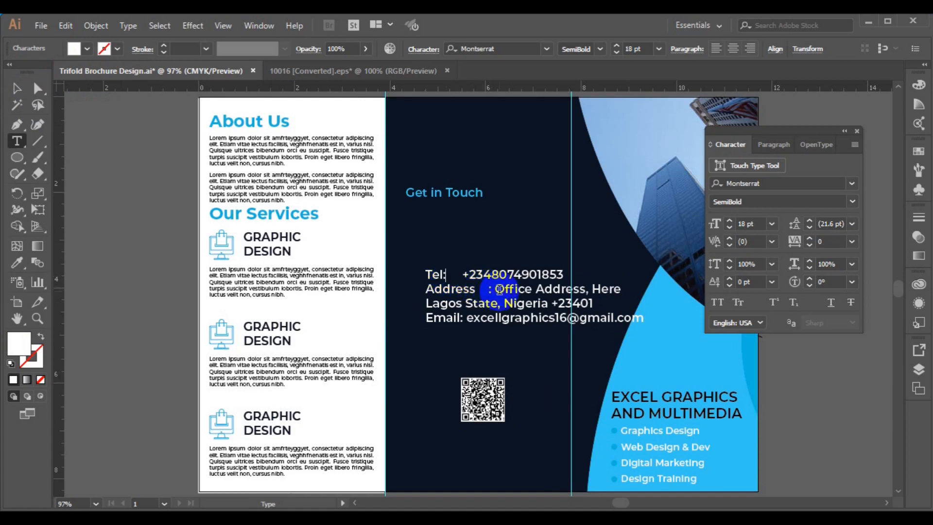
left_click(493, 290)
key("shift+Left")
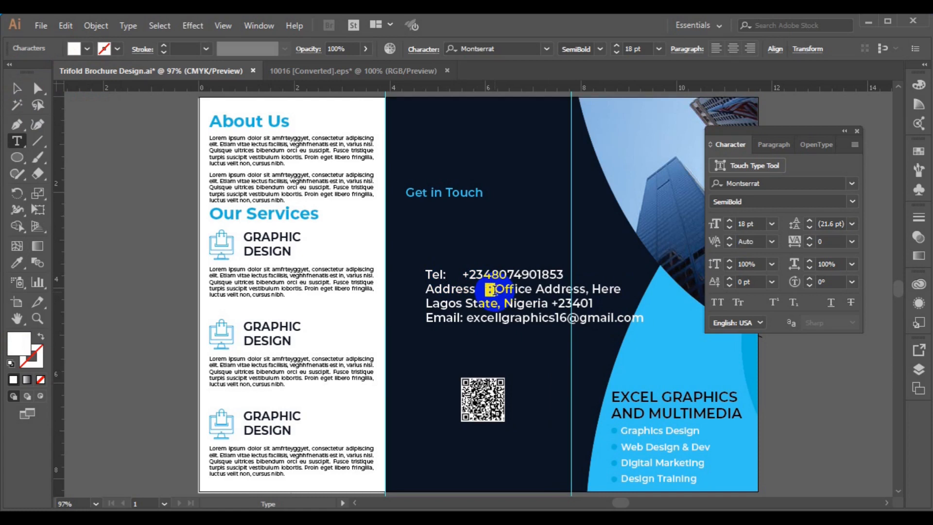
key("BackSpace")
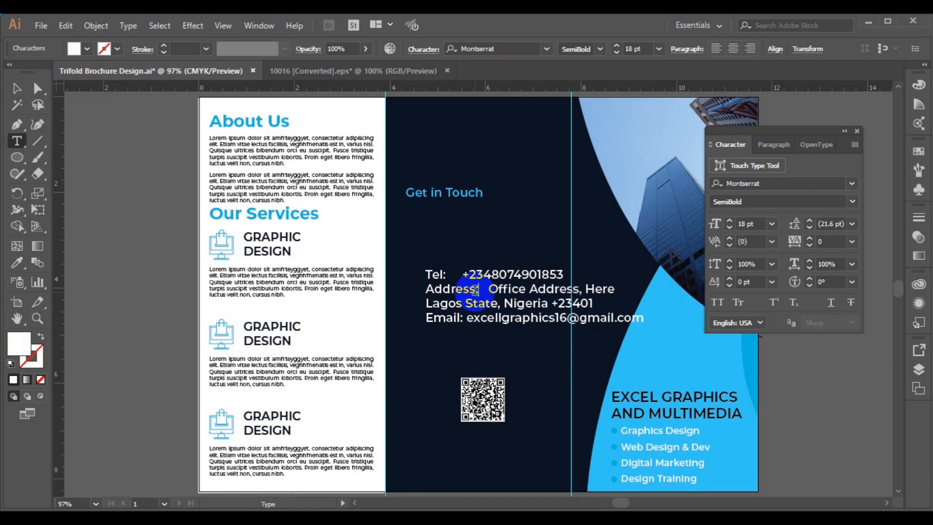
Make all four contact lines Light weight at 10 pt.
key("ctrl+a")
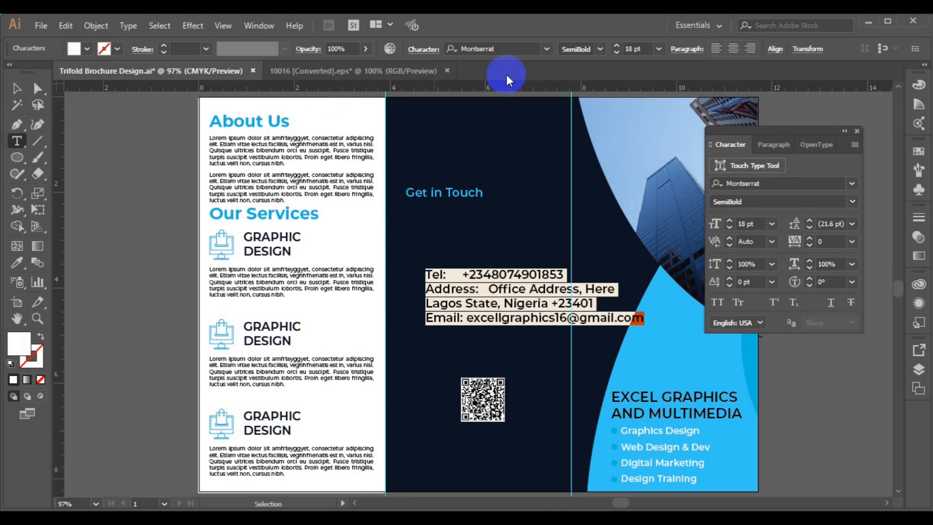
left_click(601, 49)
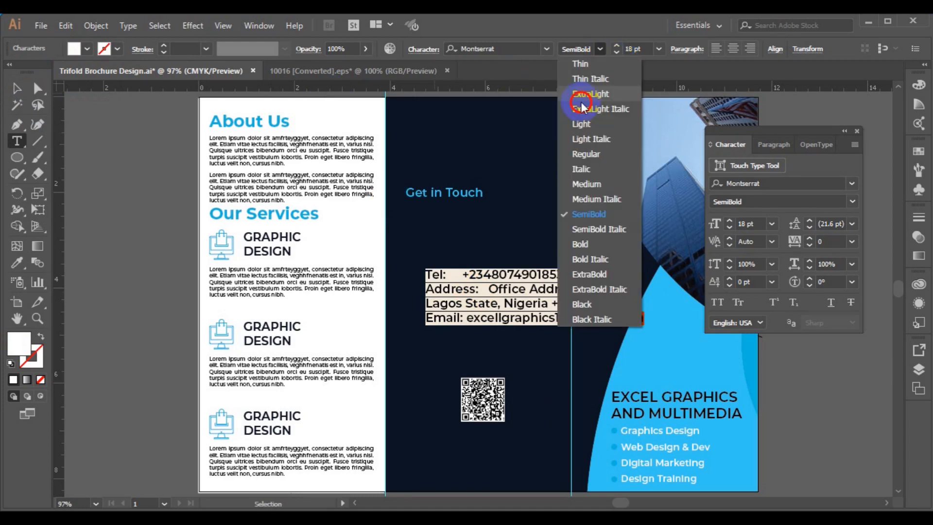
left_click(581, 118)
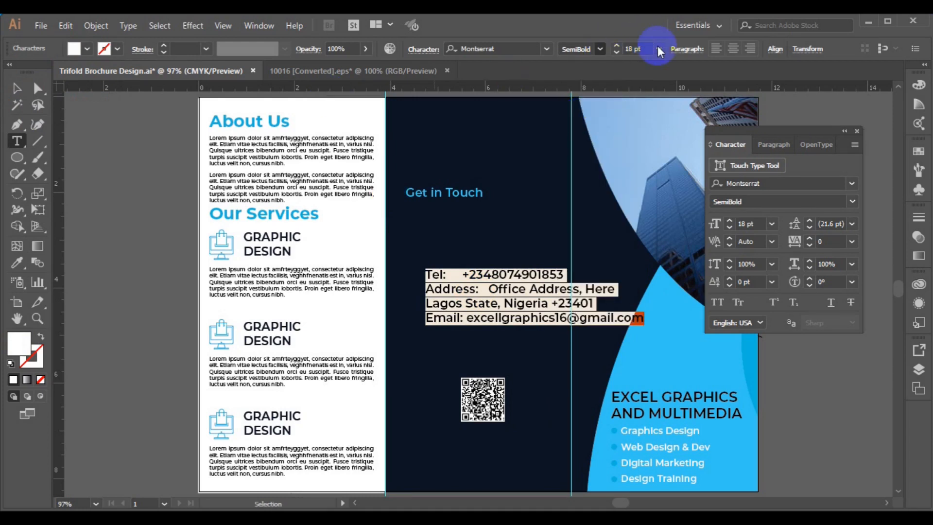
left_click(659, 48)
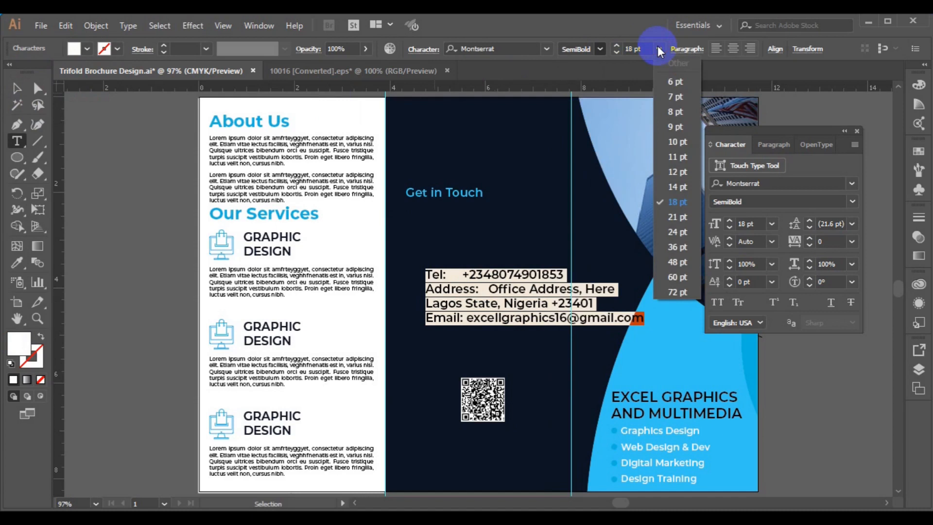
left_click(675, 112)
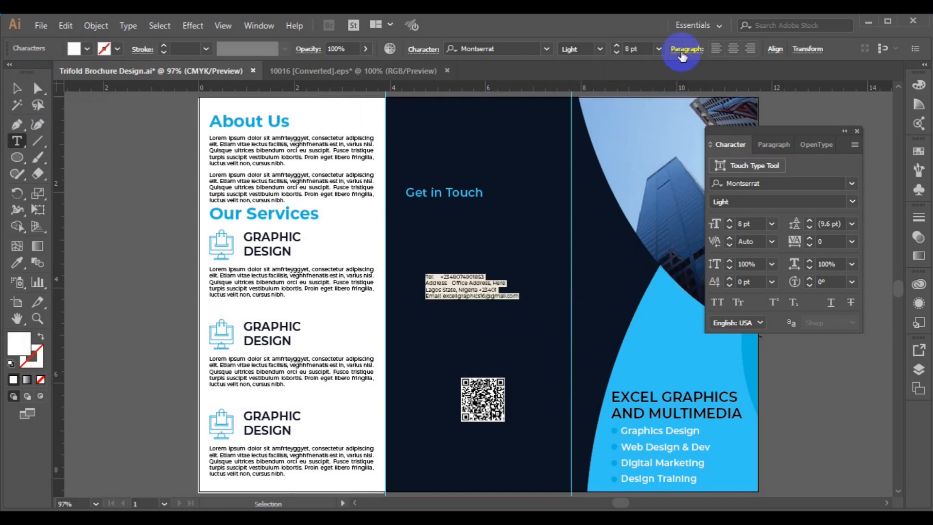
left_click(660, 49)
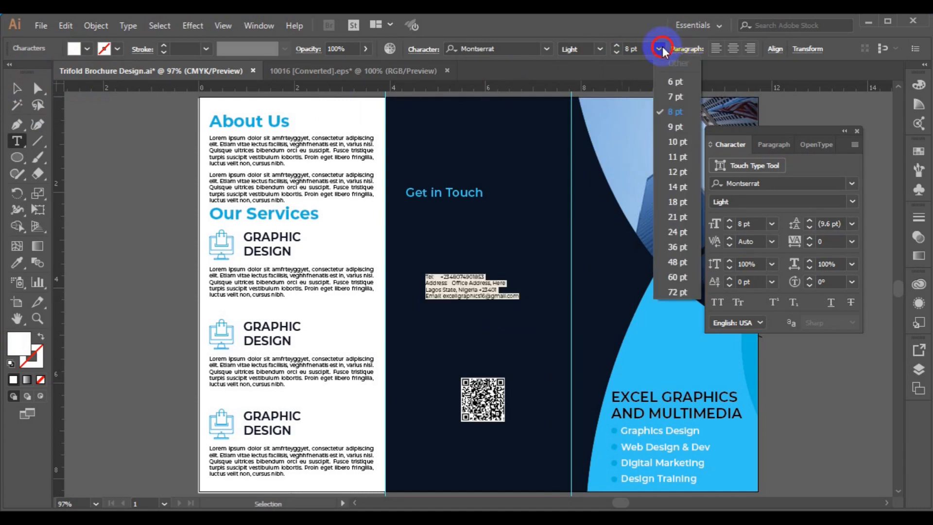
left_click(671, 140)
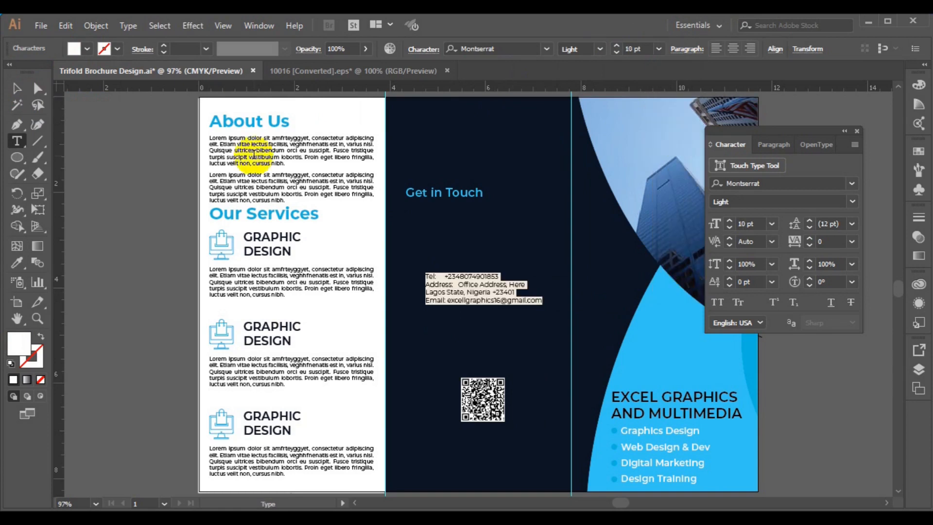
Move the contact details block up under the Get in Touch heading.
left_click(15, 89)
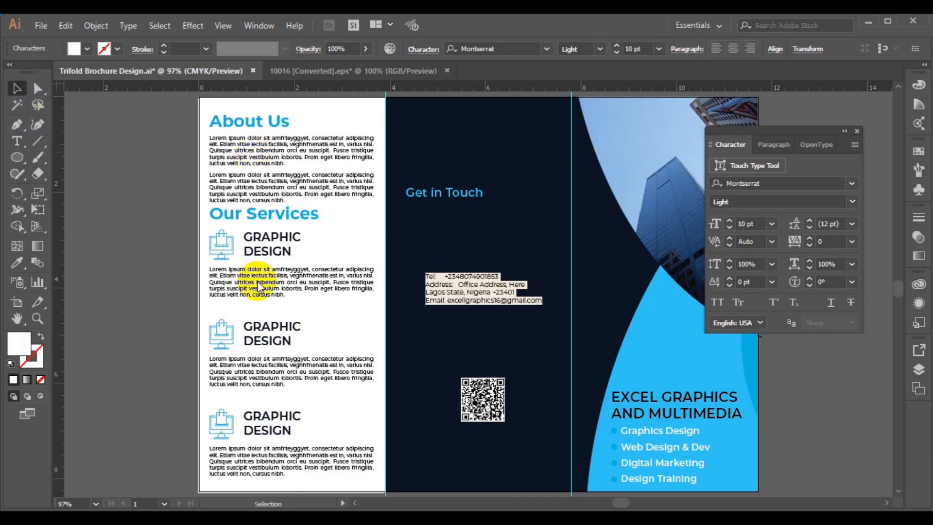
left_click(449, 301)
left_click_drag(450, 301, 439, 240)
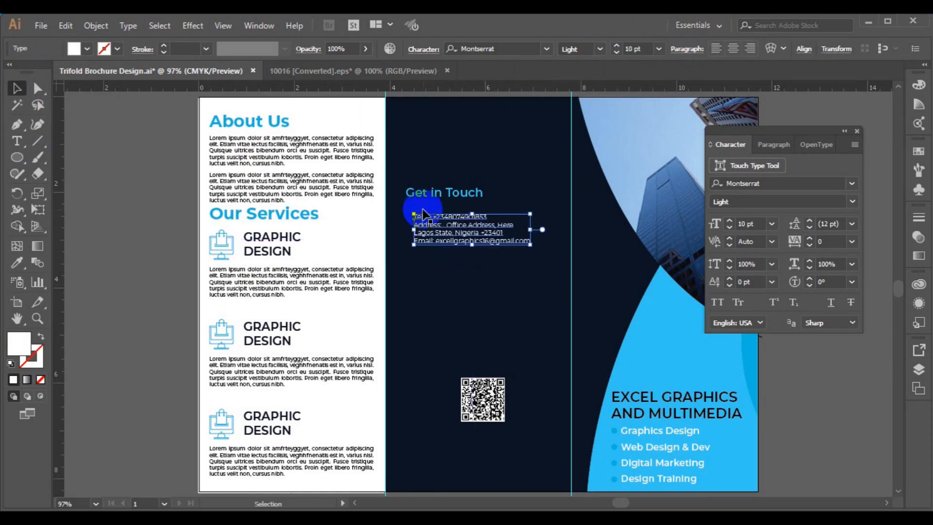
Left-align the contact details with the Get in Touch heading.
left_click(421, 194, "shift")
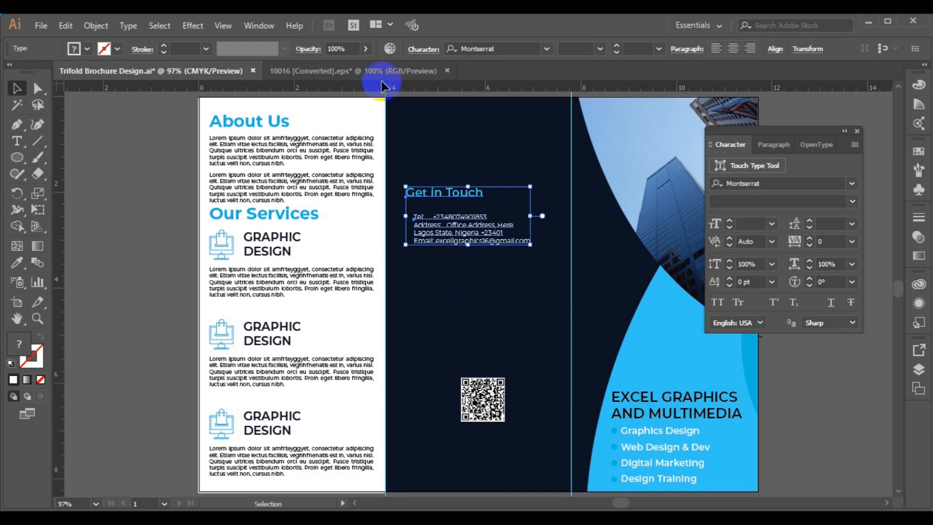
left_click(774, 54)
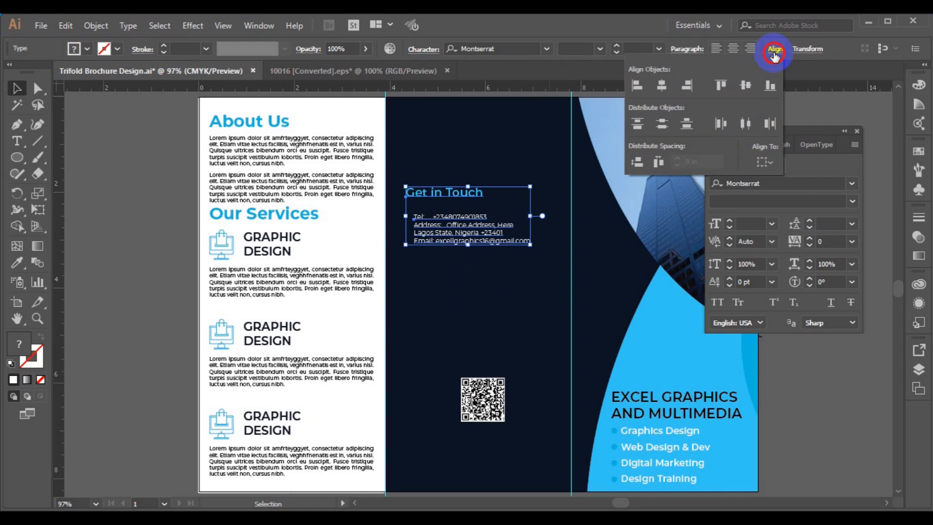
left_click(646, 87)
left_click(456, 231)
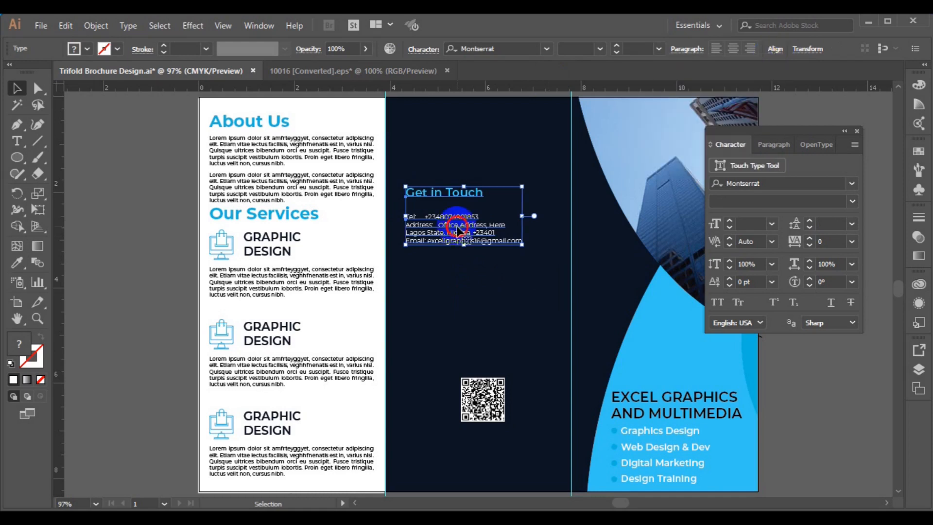
left_click(453, 270)
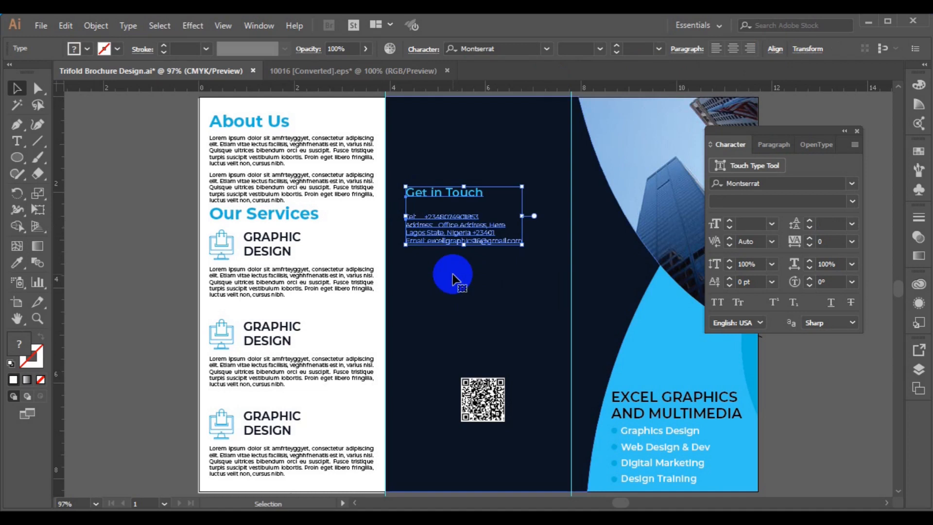
Nudge the contact details up three steps closer beneath the heading, then deselect.
left_click(456, 243)
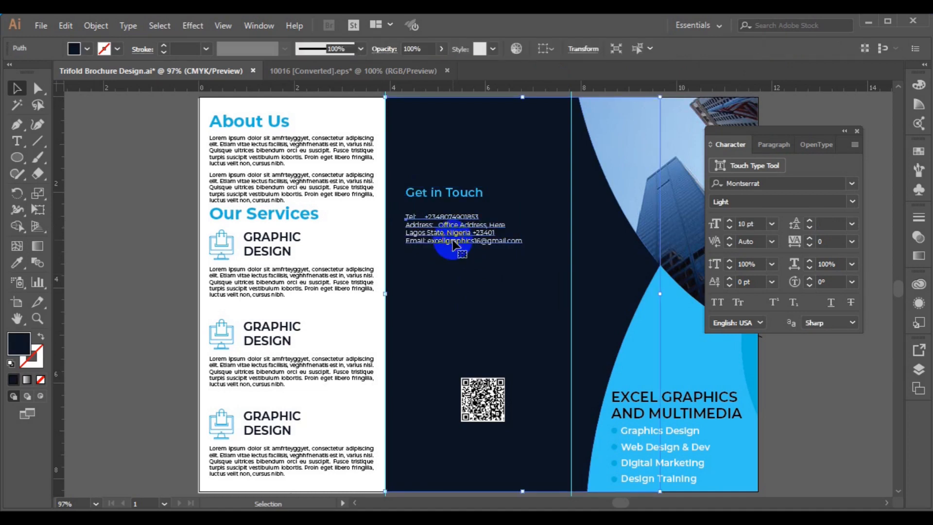
key("Up")
key("Up")
key("Up")
key("Up")
key("Up")
key("Up")
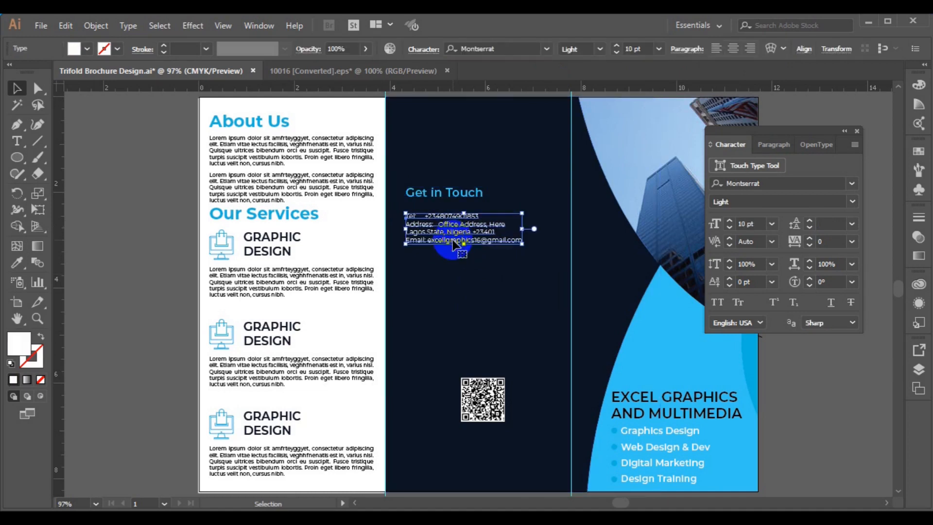
key("Up")
key("Up")
key("Up")
key("Up")
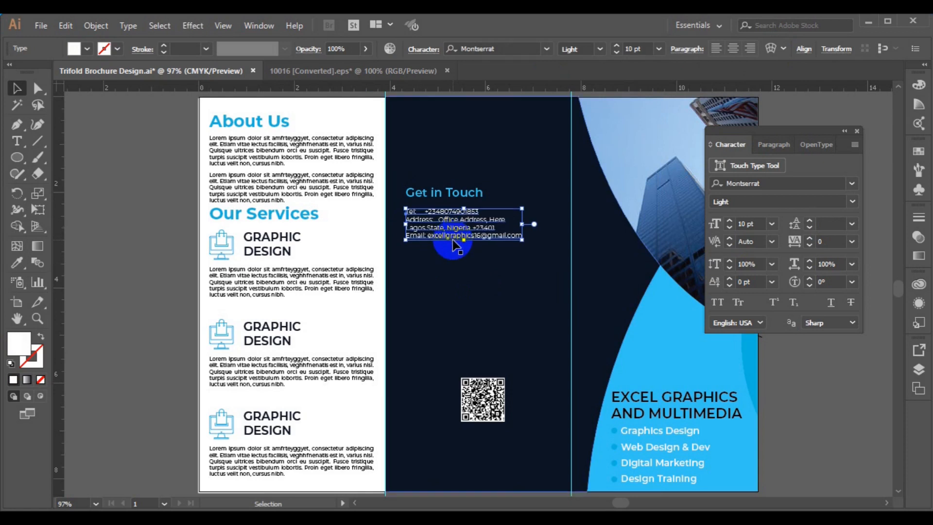
key("Up")
key("Up")
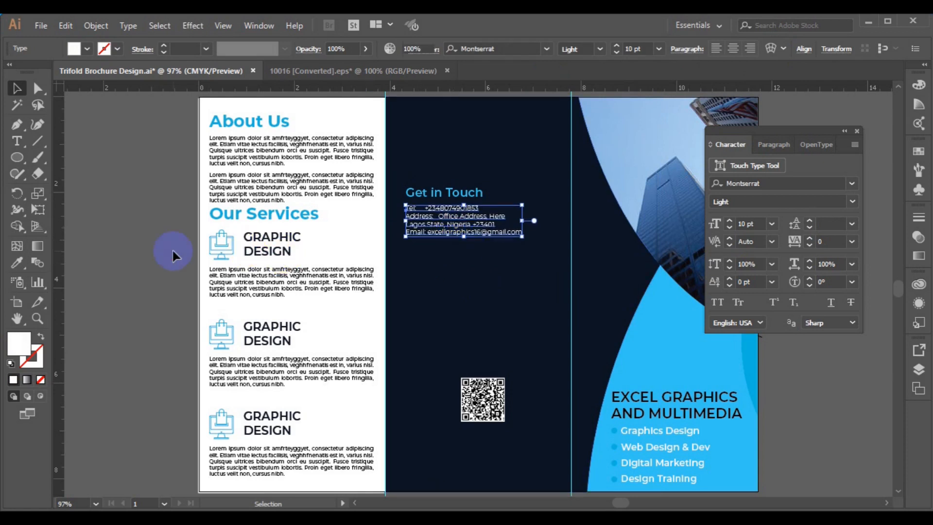
left_click(177, 293)
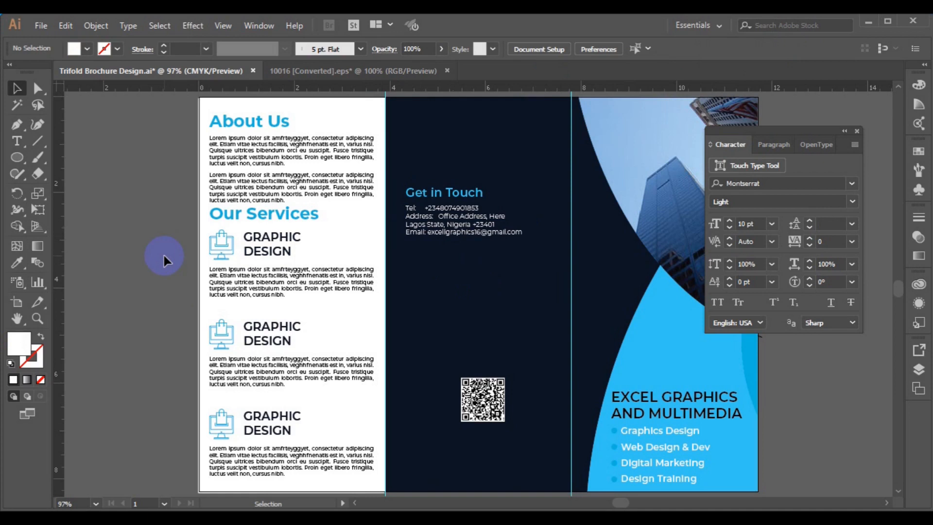
Change the second service heading to DIGITAL MARKETING on two lines.
left_click(257, 349)
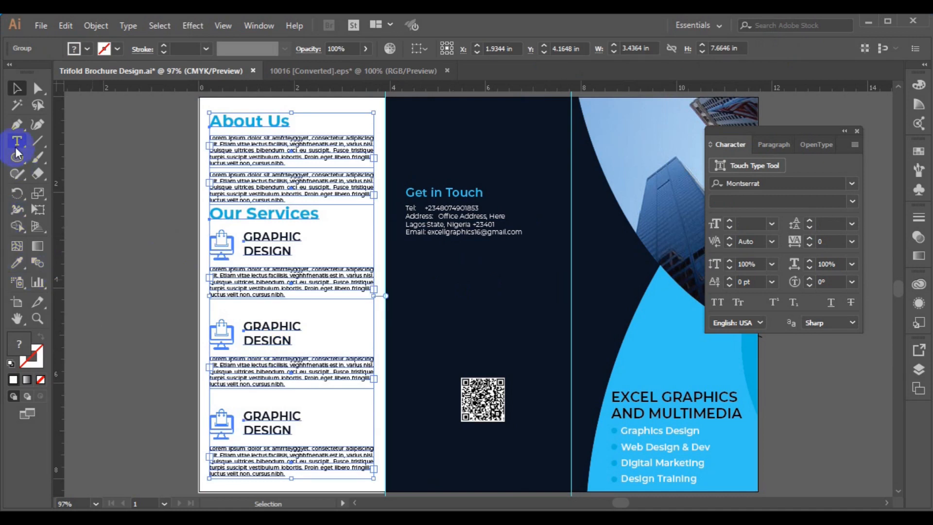
left_click(16, 150)
left_click(249, 328)
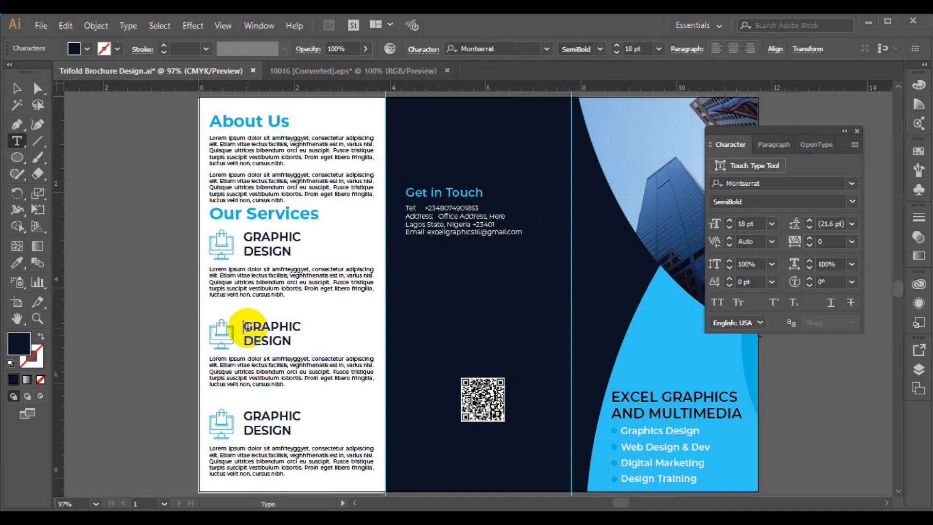
double_click(248, 327)
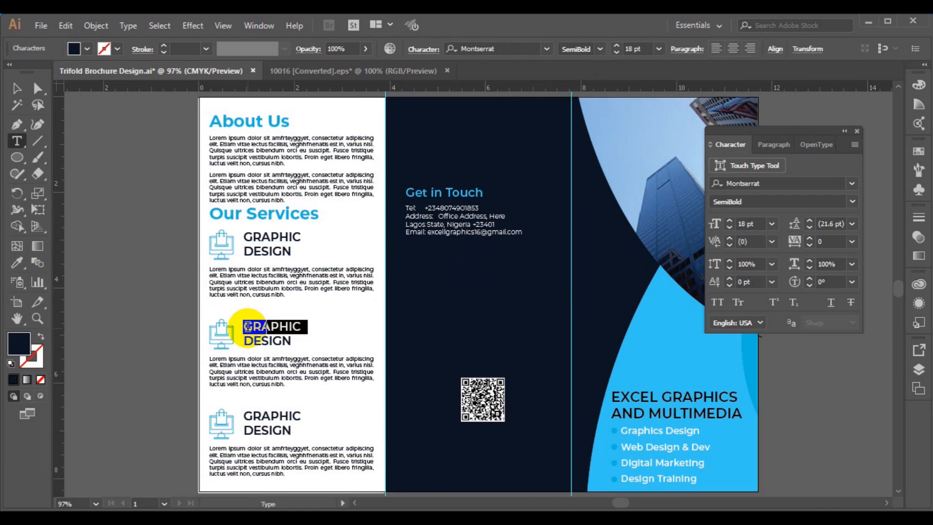
type("DIGITAL")
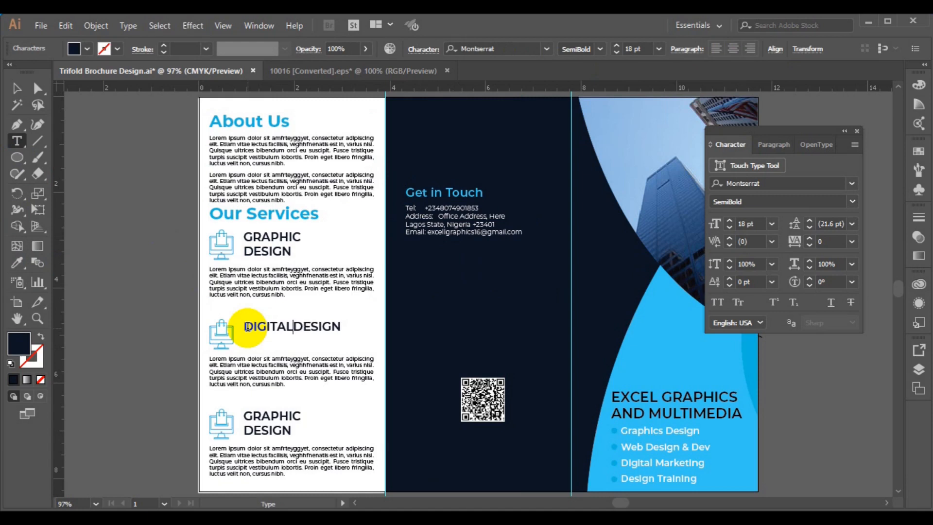
key("Return")
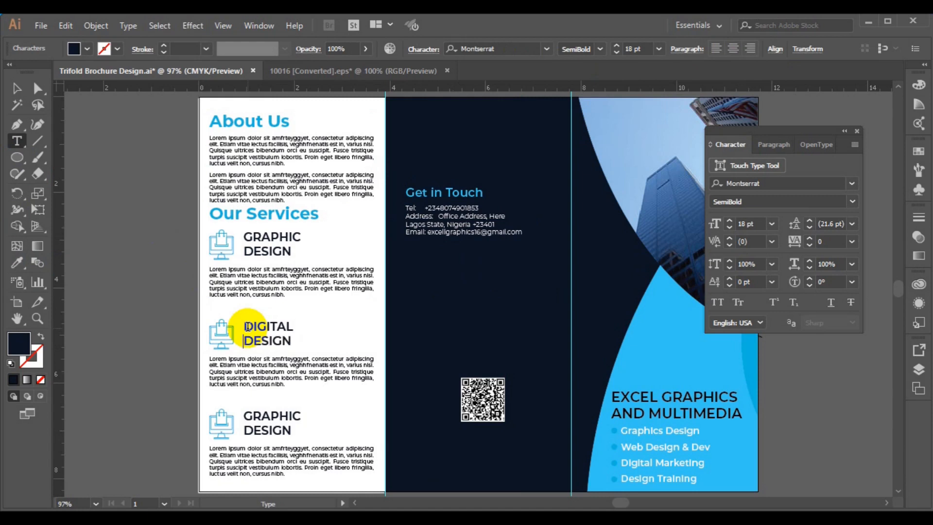
key("shift+End")
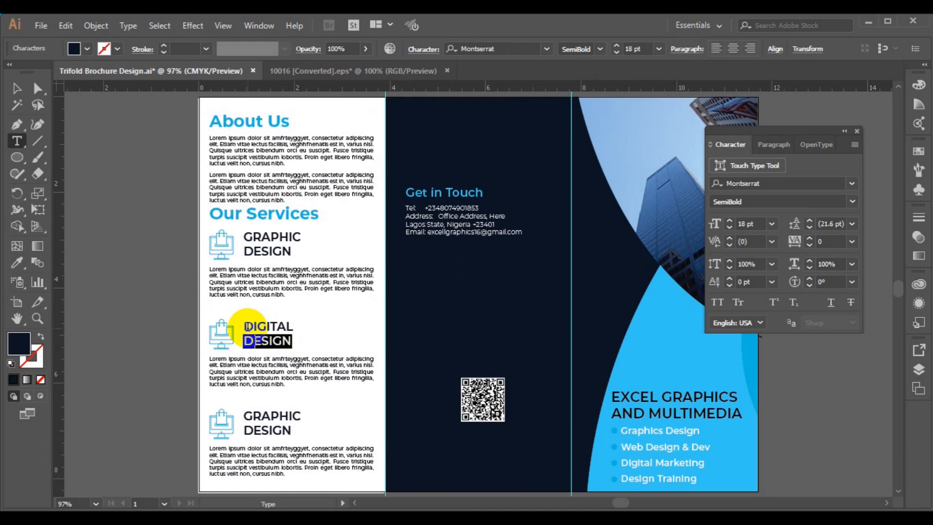
type("MARKETING")
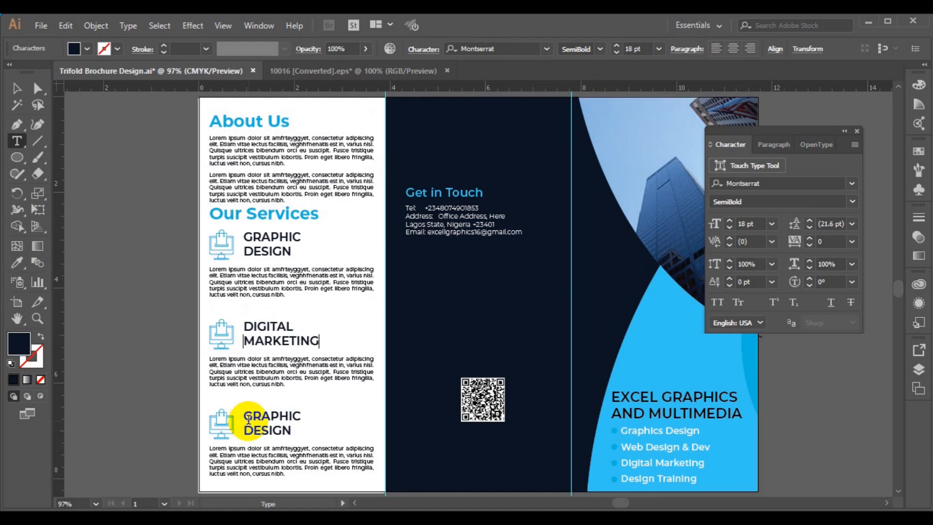
Change the third service heading to DESIGN TRAINING on two lines, then deselect.
left_click(246, 418)
double_click(246, 418)
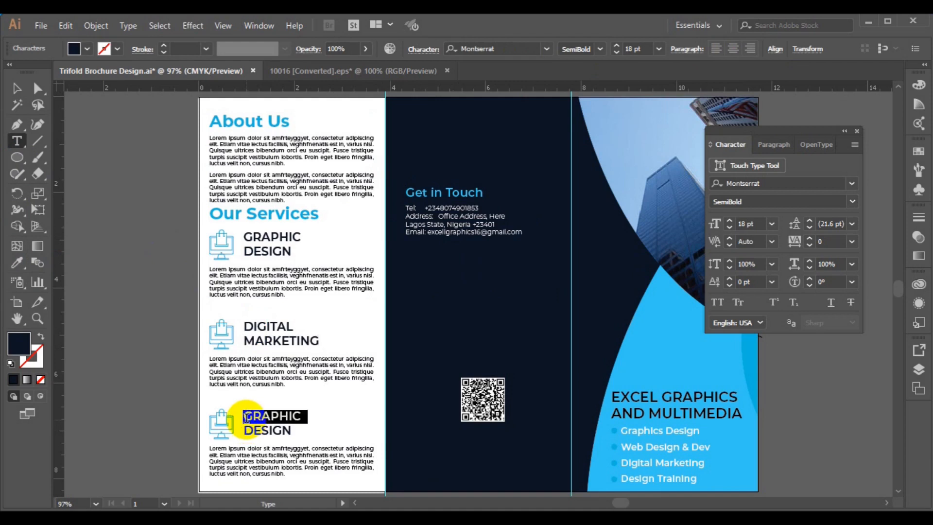
type("DESIGNDESIGN")
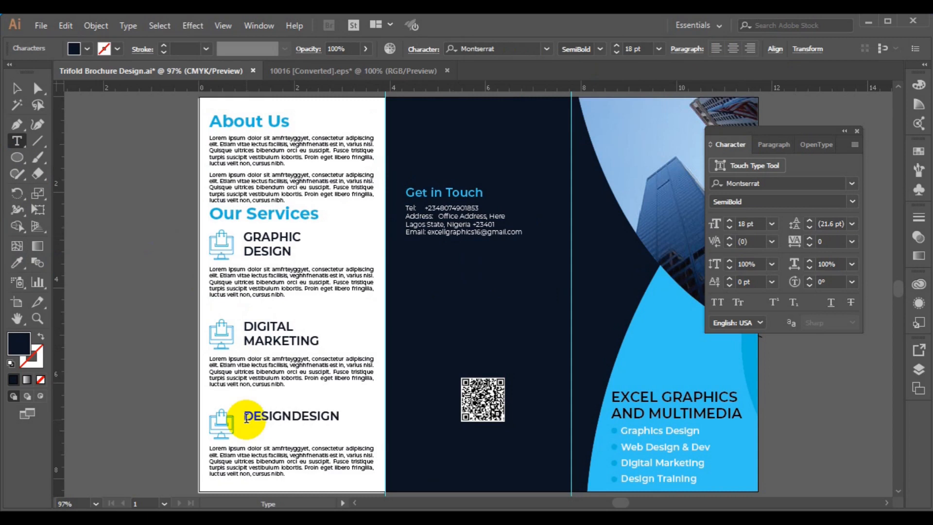
key("Return")
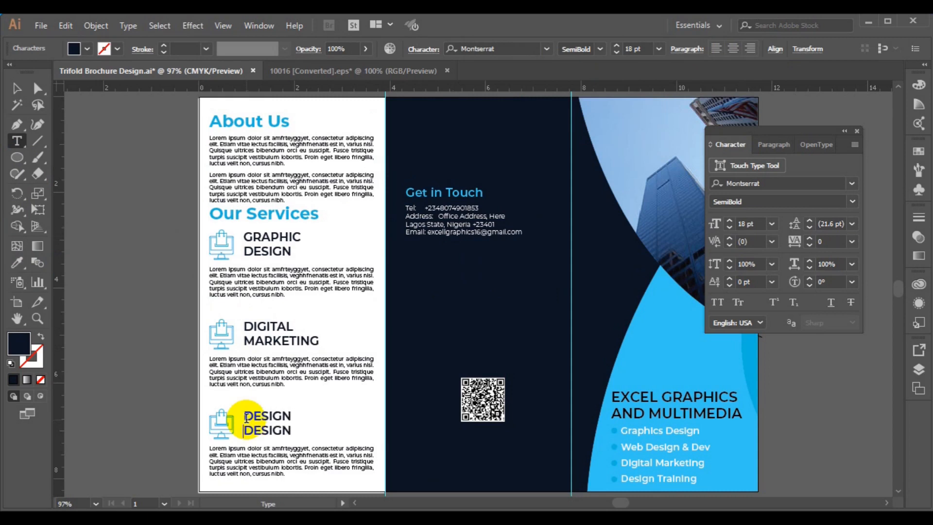
key("shift+End")
type("TRAINING")
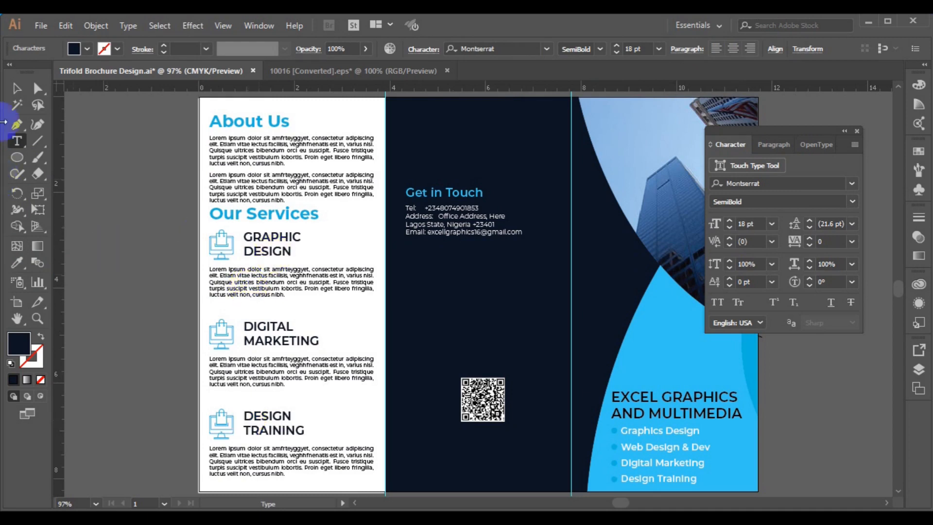
left_click(16, 88)
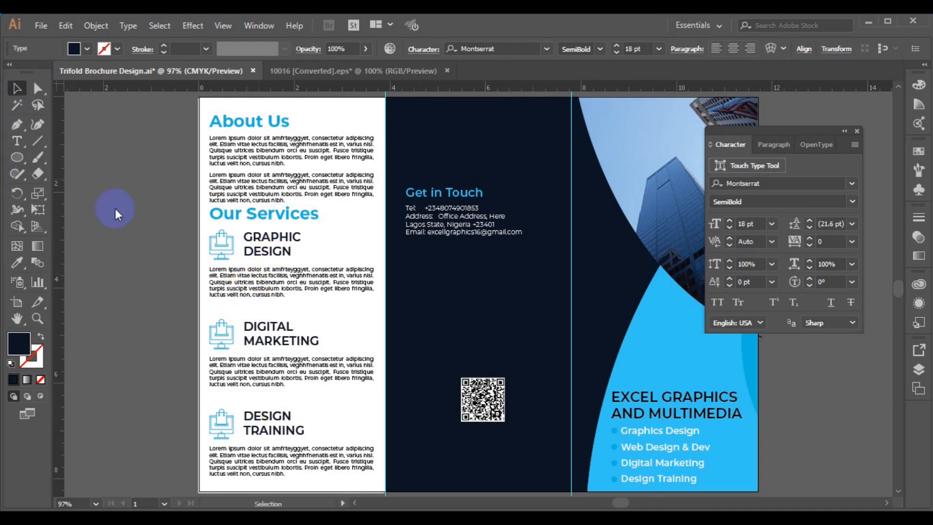
left_click(144, 244)
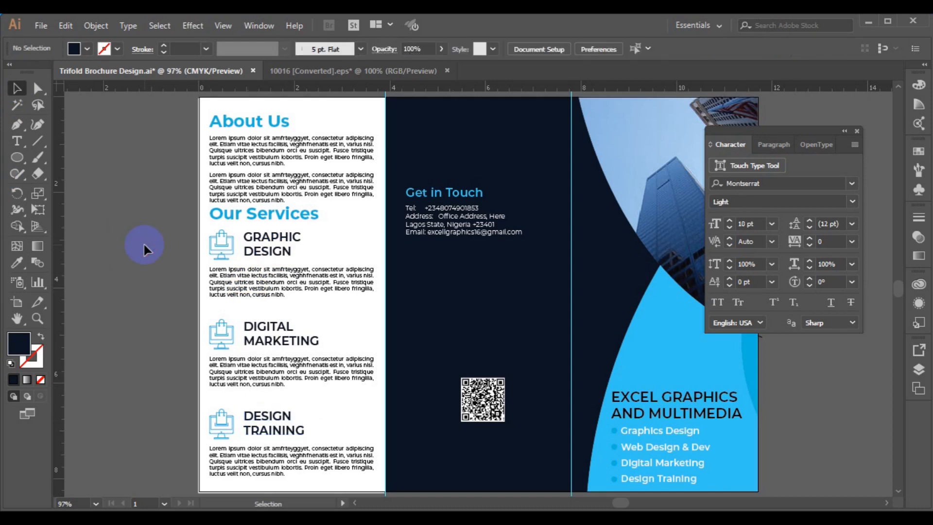